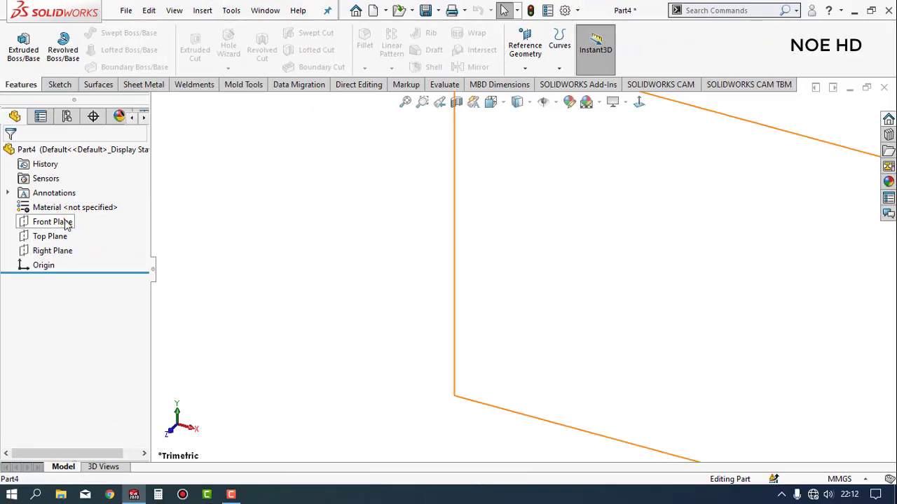
# Start a sketch on the Front Plane with a horizontal centerline from the origin
pyautogui.click(53, 221)
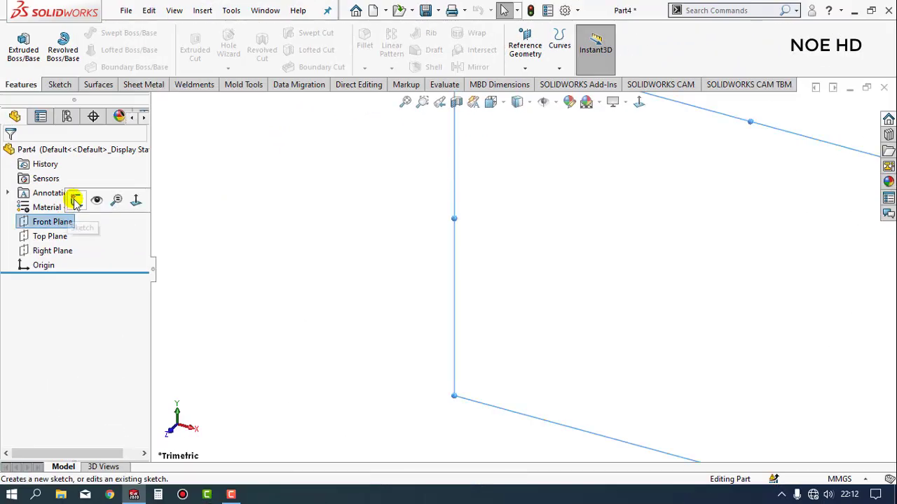
pyautogui.click(76, 201)
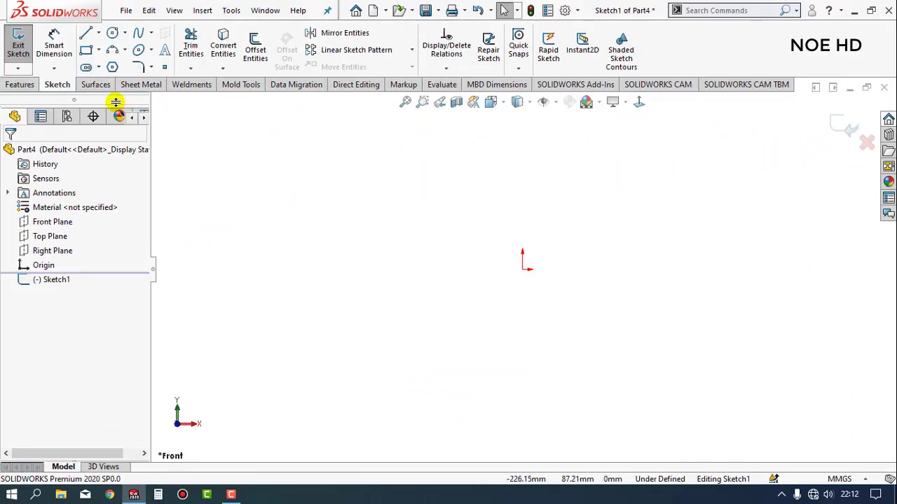
pyautogui.click(98, 33)
pyautogui.click(105, 64)
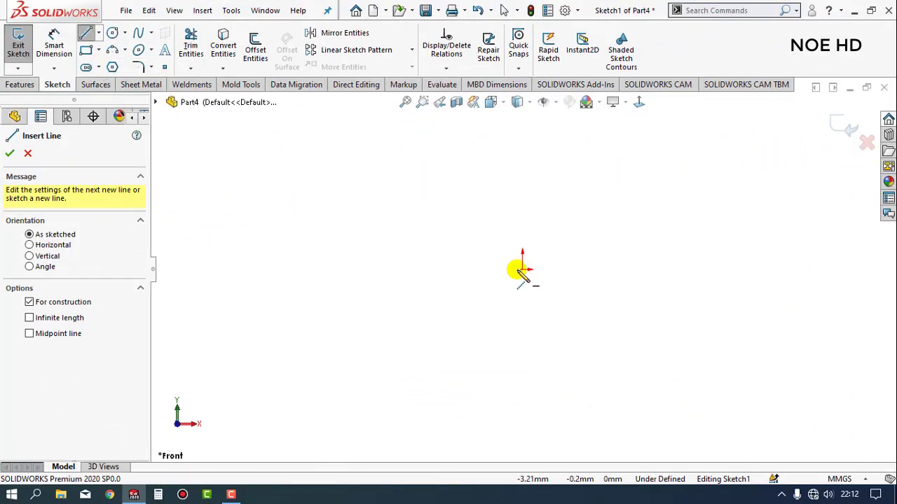
pyautogui.moveTo(522, 269); pyautogui.dragTo(565, 268)
pyautogui.click(569, 269)
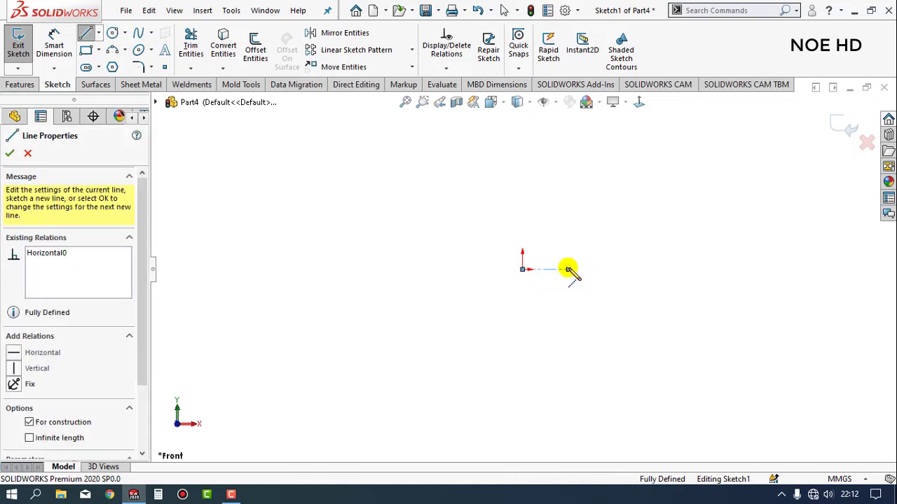
pyautogui.press('Escape')
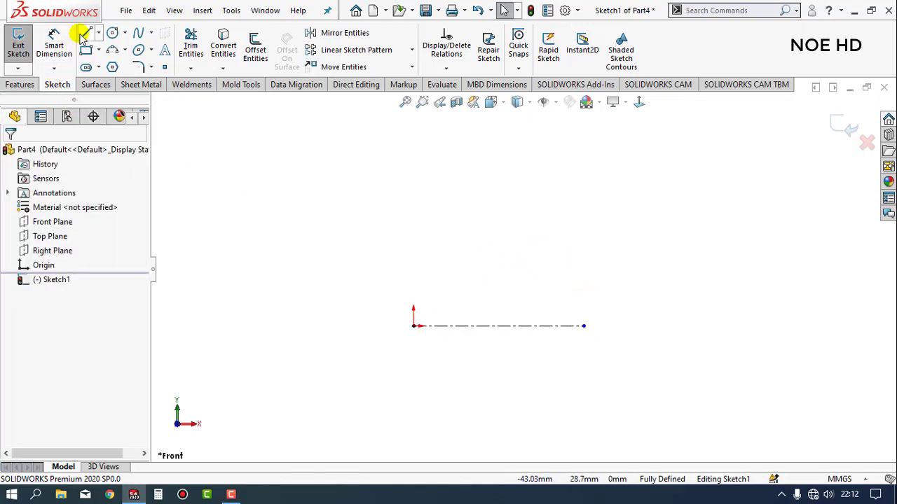
# Draw a vertical line up from the centerline and a short horizontal line to its left
pyautogui.click(84, 33)
pyautogui.click(474, 325)
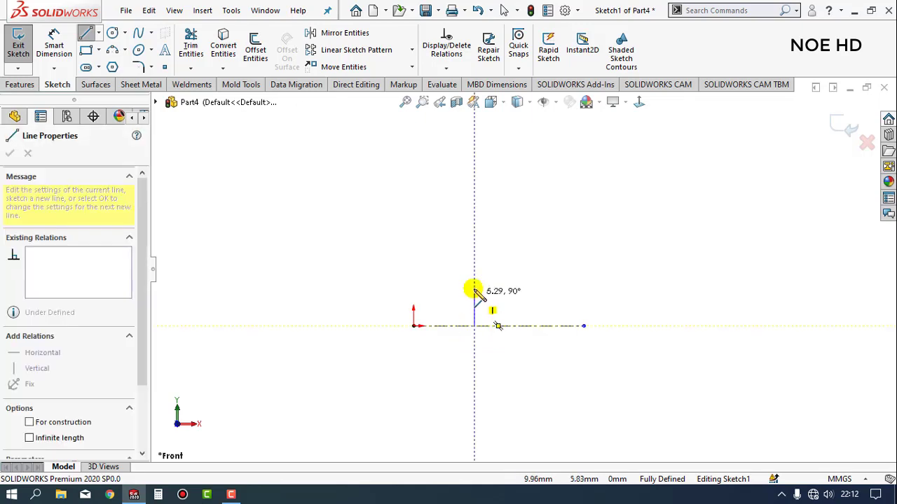
pyautogui.click(475, 257)
pyautogui.click(449, 256)
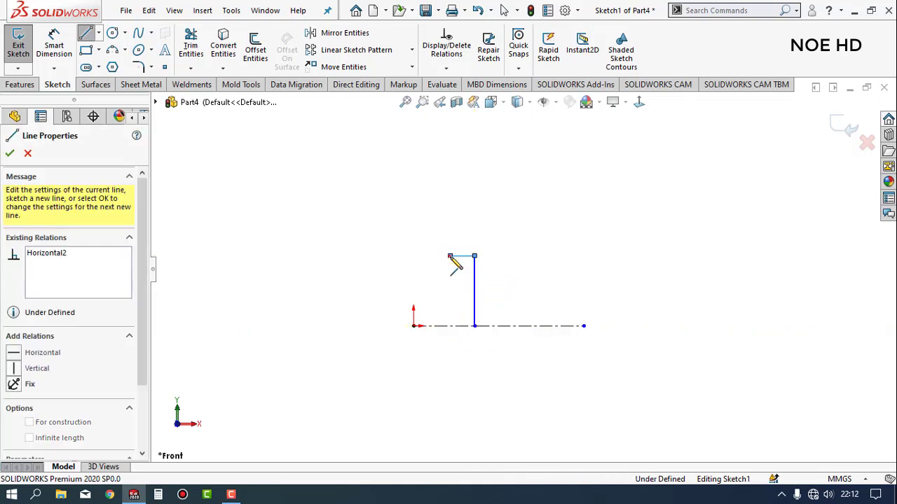
pyautogui.press('Escape')
# Dimension the vertical line 12.57 mm from the origin
pyautogui.click(54, 43)
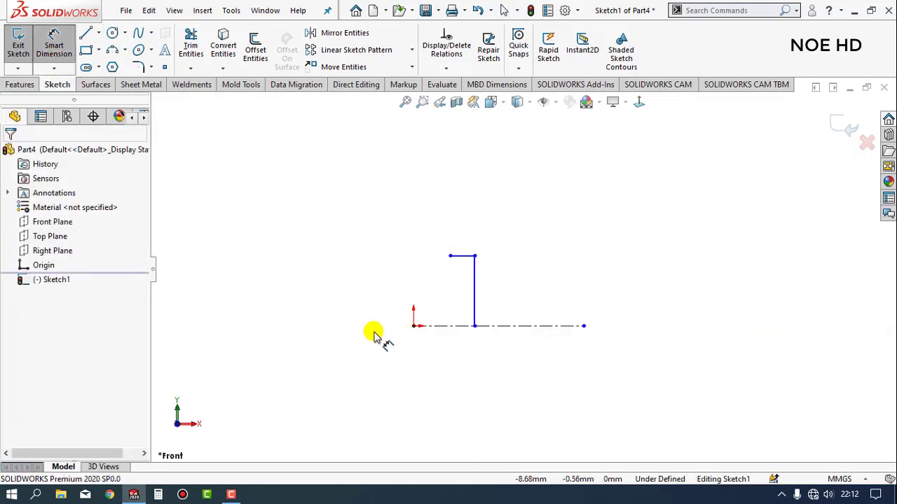
pyautogui.click(415, 327)
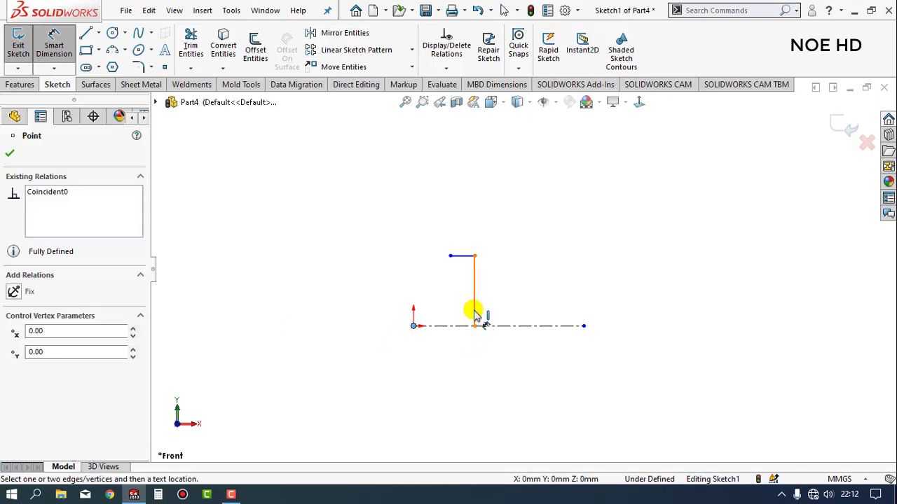
pyautogui.click(474, 313)
pyautogui.click(444, 387)
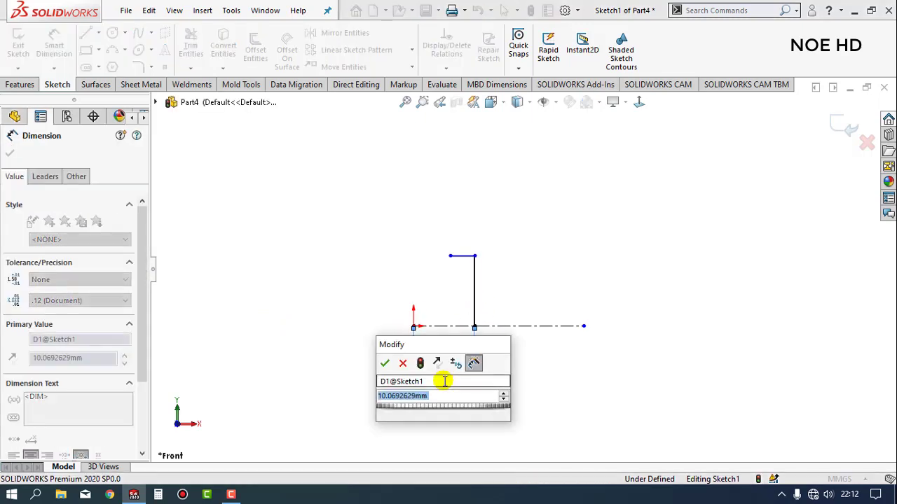
pyautogui.write('12.571')
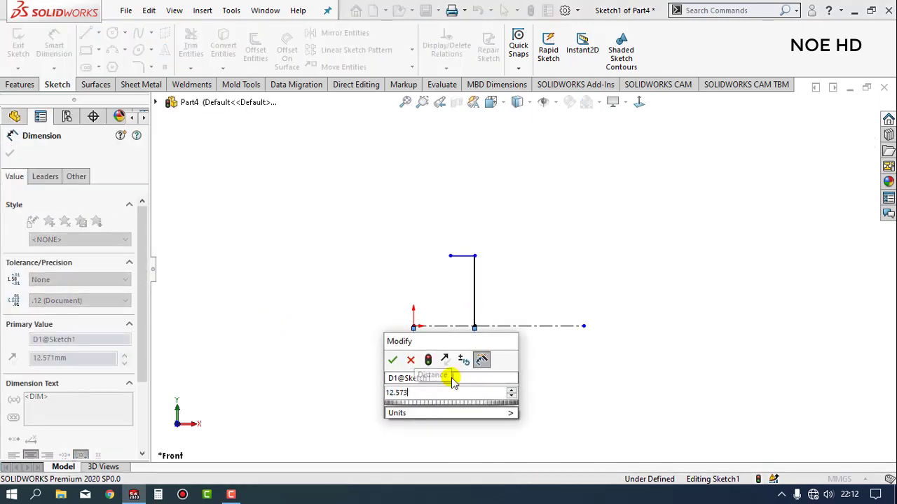
pyautogui.press('Return')
pyautogui.click(533, 375)
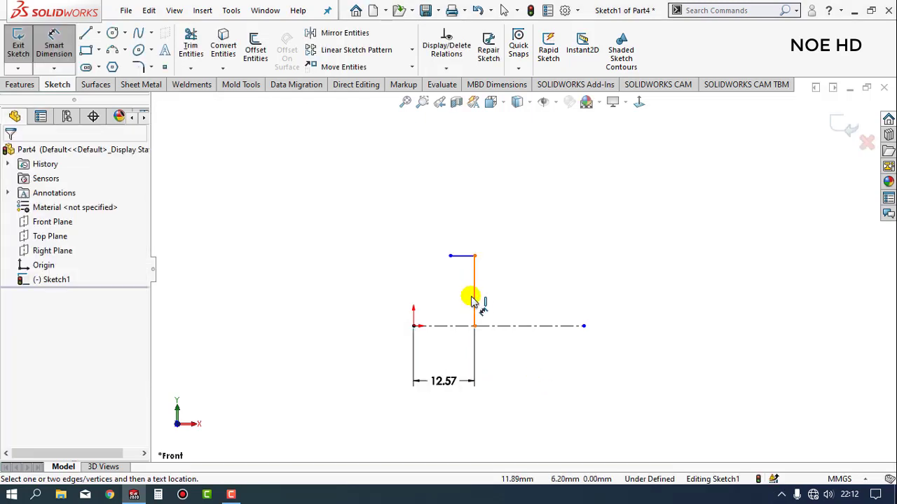
# Dimension the vertical line's height to 12.10 and the top line's length to 2.03
pyautogui.click(474, 302)
pyautogui.click(502, 297)
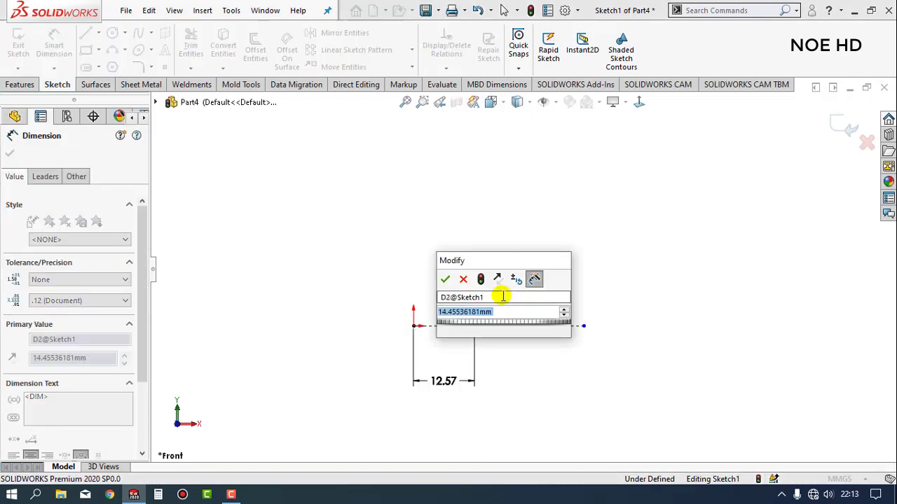
pyautogui.write('12.1')
pyautogui.press('Return')
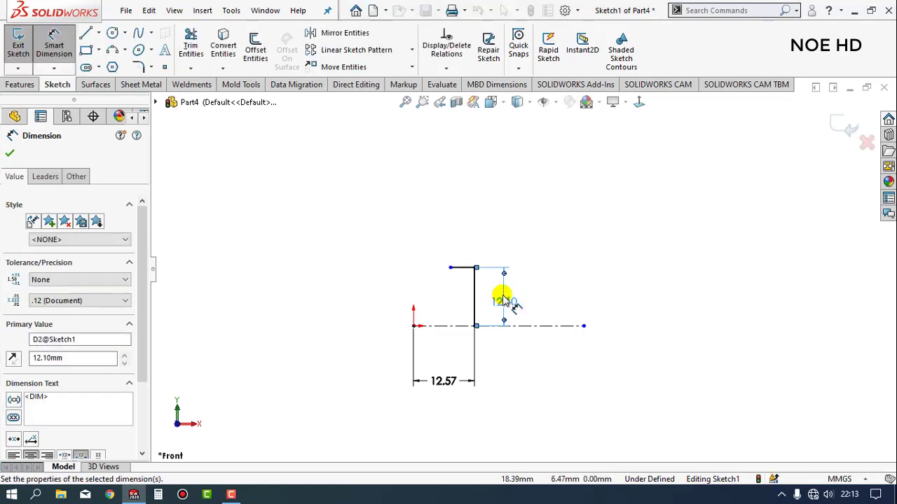
pyautogui.click(573, 272)
pyautogui.click(459, 268)
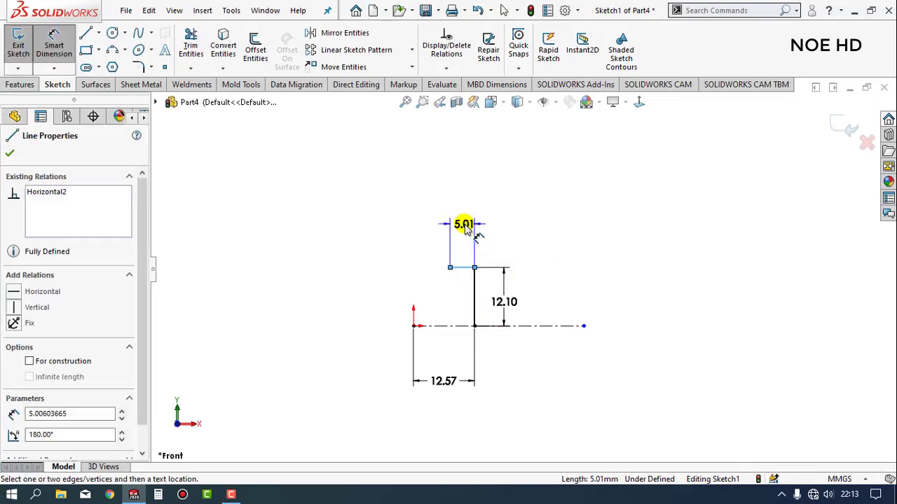
pyautogui.click(465, 225)
pyautogui.write('2.031')
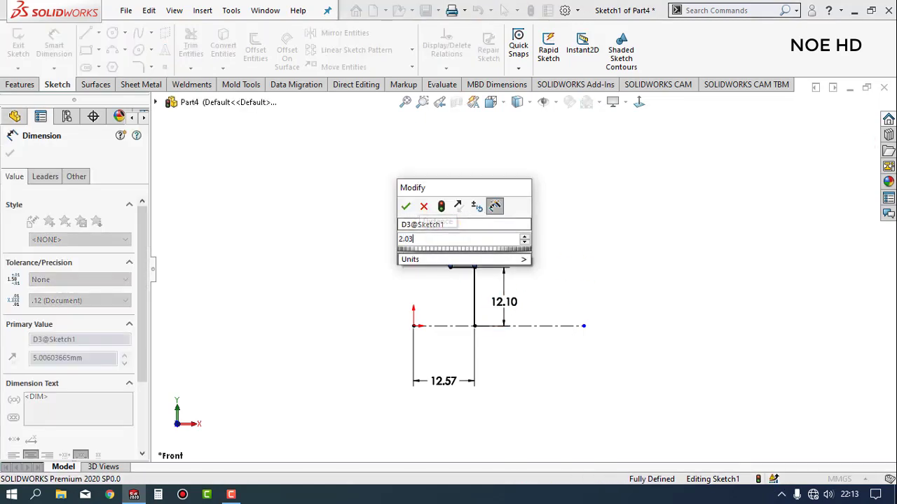
pyautogui.press('Return')
pyautogui.click(573, 236)
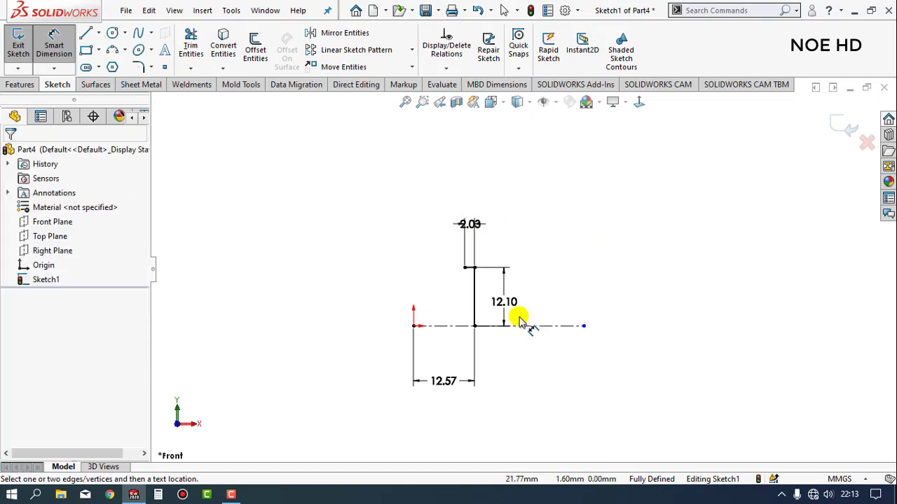
pyautogui.click(113, 34)
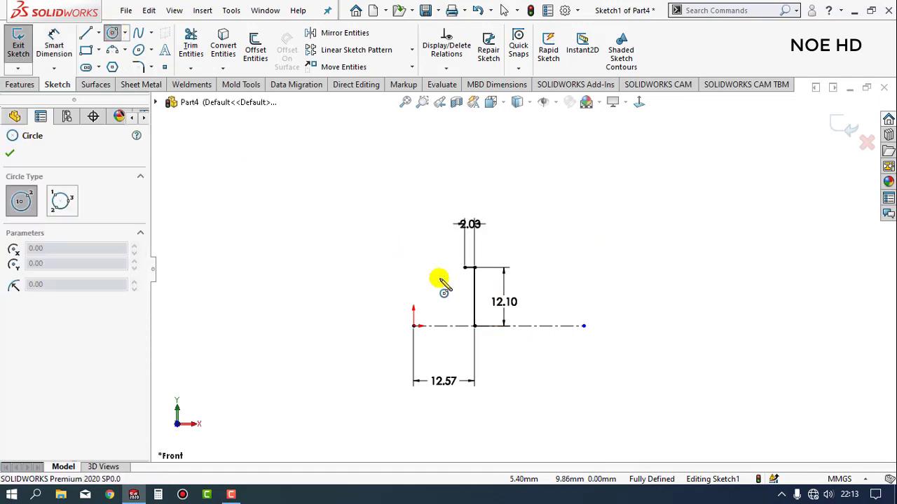
# Draw a small circle left of the vertical line and size it Ø2.95
pyautogui.moveTo(439, 279); pyautogui.dragTo(454, 274)
pyautogui.press('Escape')
pyautogui.scroll(-5, 456, 276)
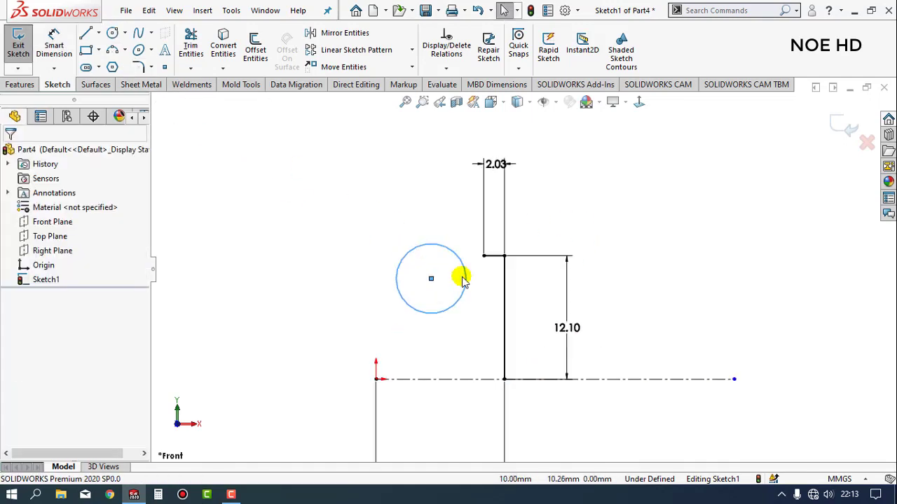
pyautogui.click(51, 42)
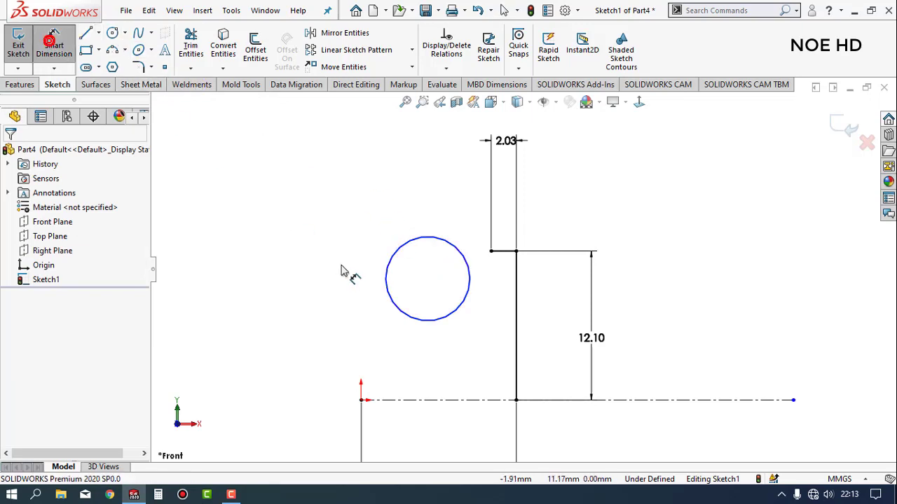
pyautogui.click(385, 289)
pyautogui.click(339, 277)
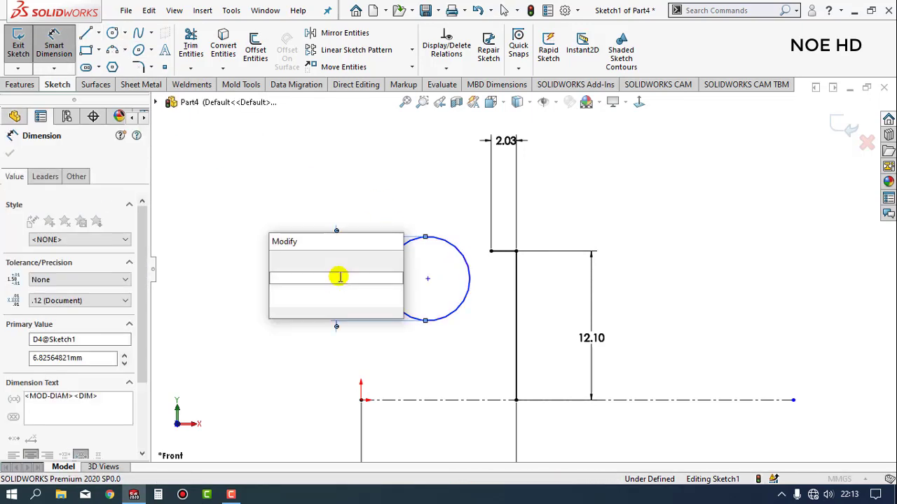
pyautogui.write('2')
pyautogui.write('.5')
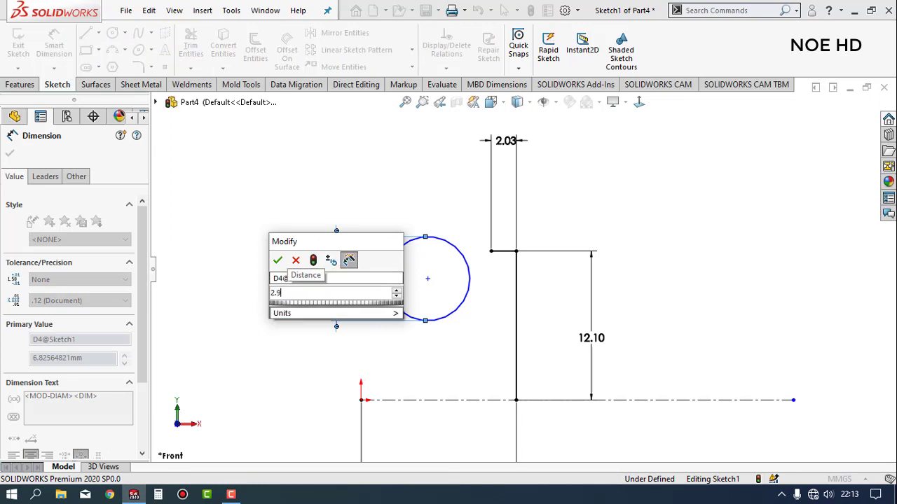
pyautogui.write('5')
pyautogui.press('Return')
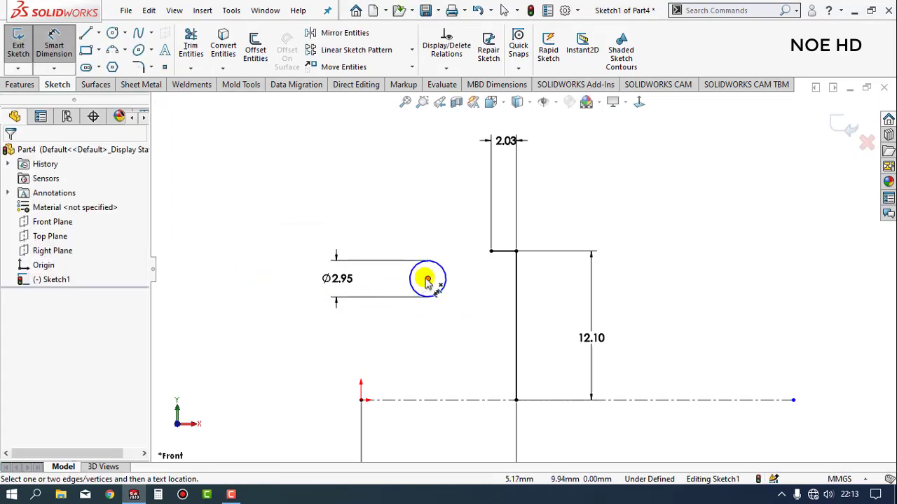
# Dimension the circle's centre 10.63 mm above the centerline
pyautogui.click(427, 280)
pyautogui.click(493, 401)
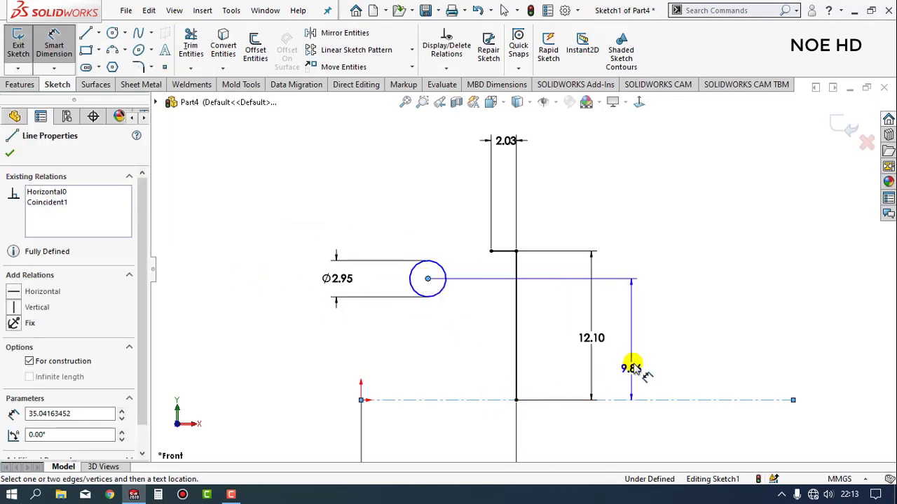
pyautogui.click(631, 352)
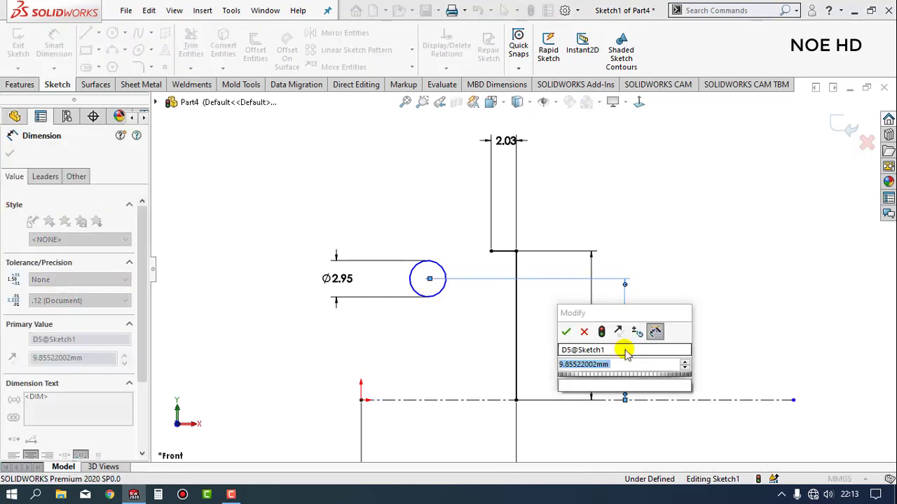
pyautogui.write('10.62')
pyautogui.press('Return')
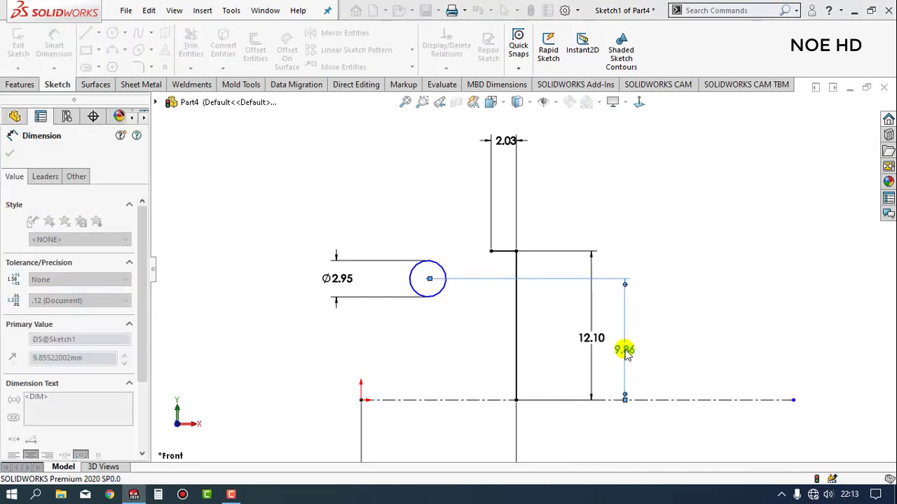
pyautogui.click(704, 310)
pyautogui.press('Escape')
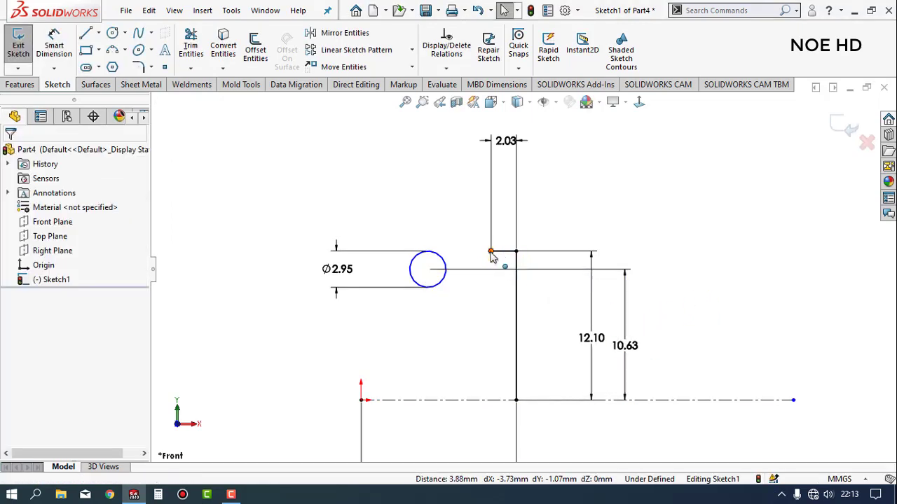
# Make the circle coincident with the short top line's end point
pyautogui.click(491, 252)
pyautogui.keyDown('ctrl'); pyautogui.click(446, 266); pyautogui.keyUp('ctrl')
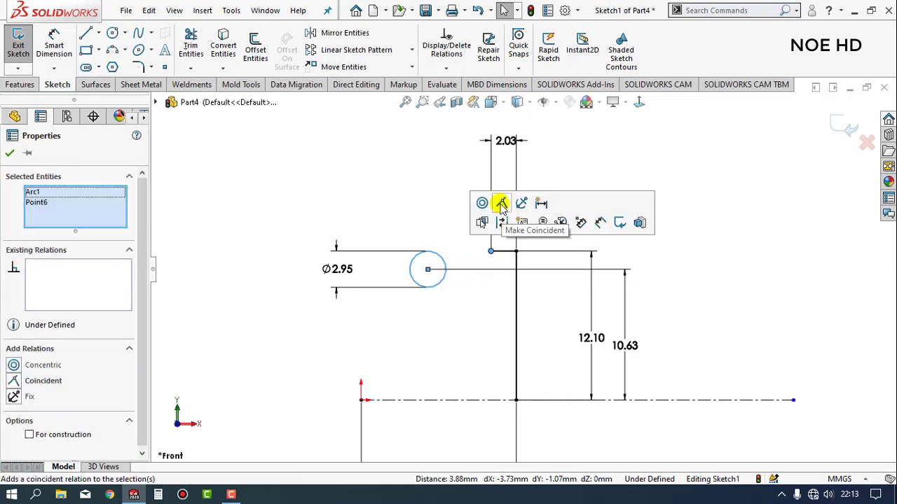
pyautogui.click(500, 202)
pyautogui.click(11, 154)
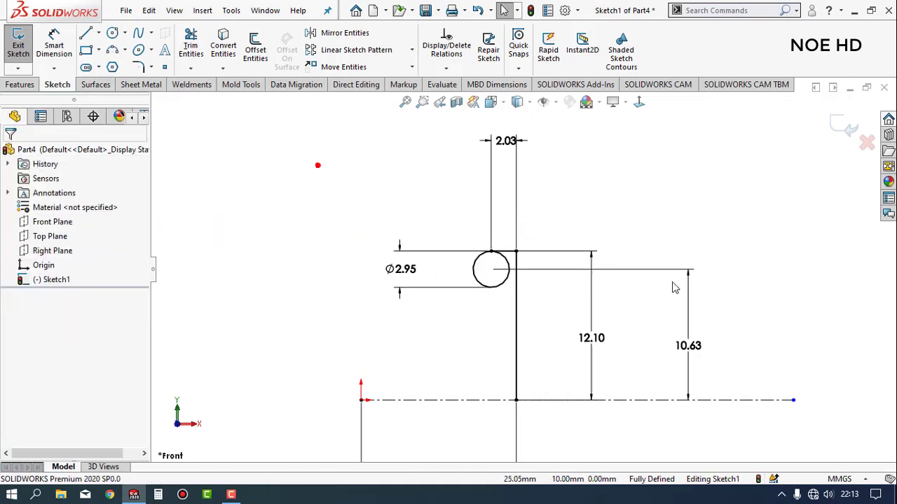
pyautogui.click(112, 34)
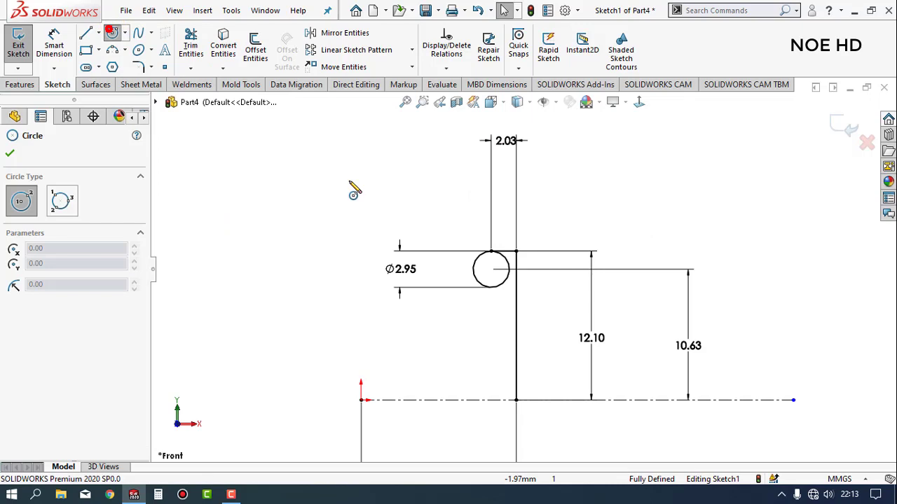
# Draw a second circle above the first and dimension it Ø4.76
pyautogui.click(446, 237)
pyautogui.click(482, 228)
pyautogui.click(54, 45)
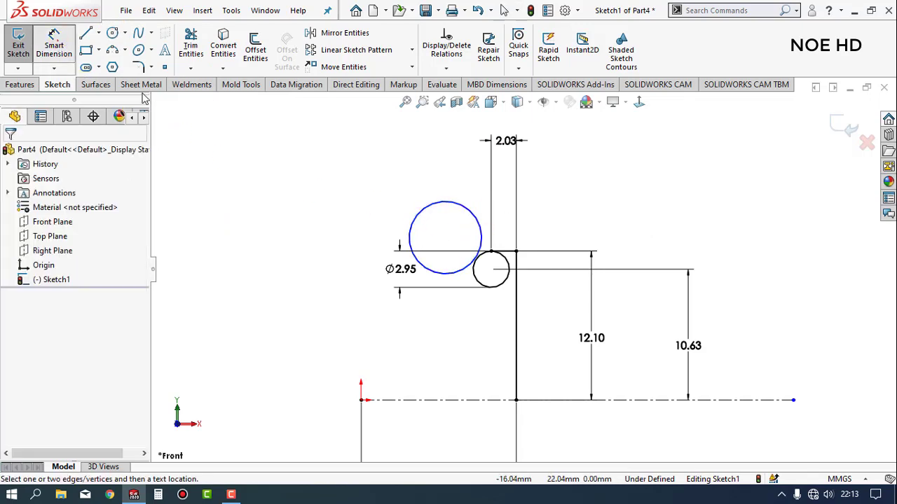
pyautogui.click(412, 235)
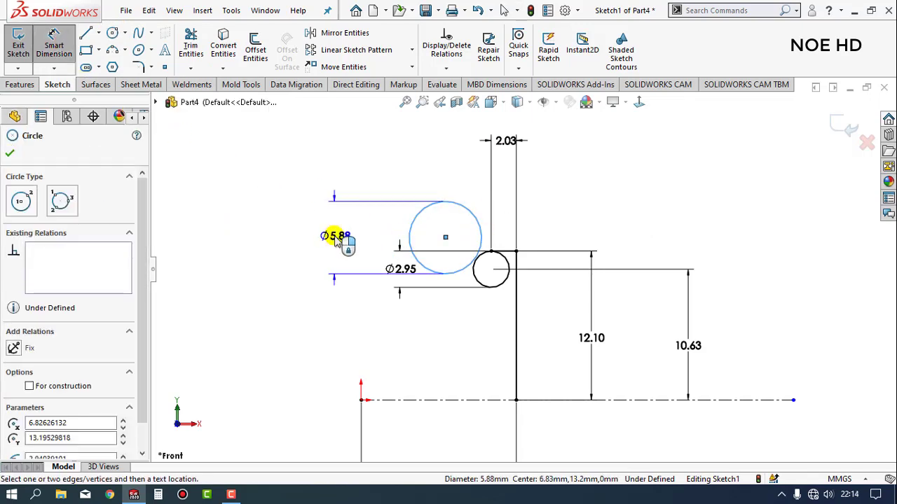
pyautogui.click(336, 238)
pyautogui.write('4.')
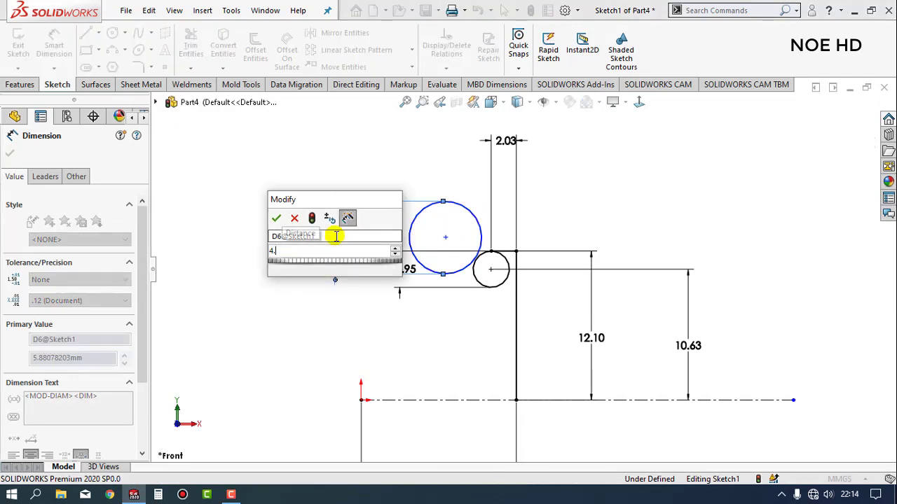
pyautogui.write('763')
pyautogui.press('Return')
pyautogui.click(273, 244)
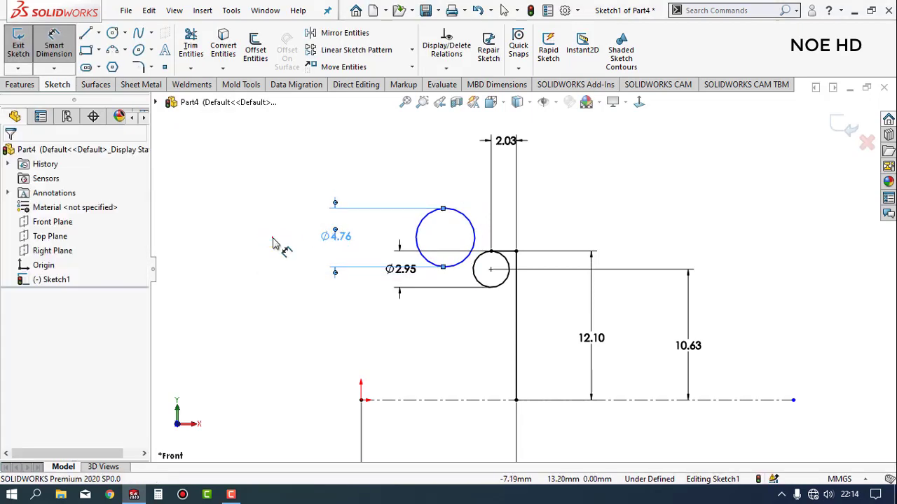
# Dimension the upper circle's centre 13.75 mm above the centerline
pyautogui.click(445, 238)
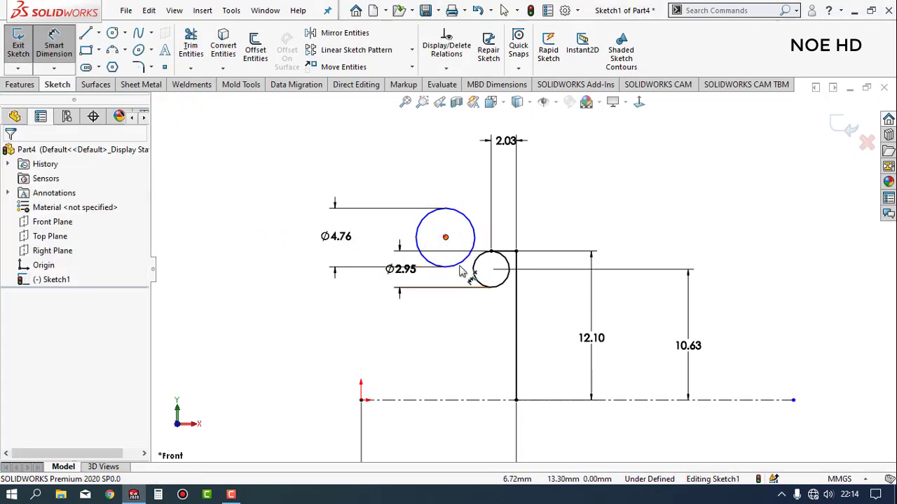
pyautogui.click(490, 400)
pyautogui.click(730, 343)
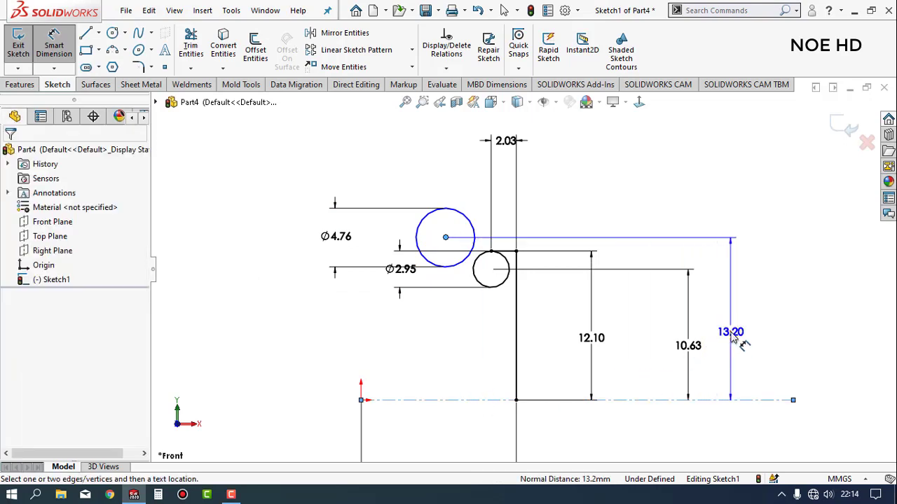
pyautogui.write('13')
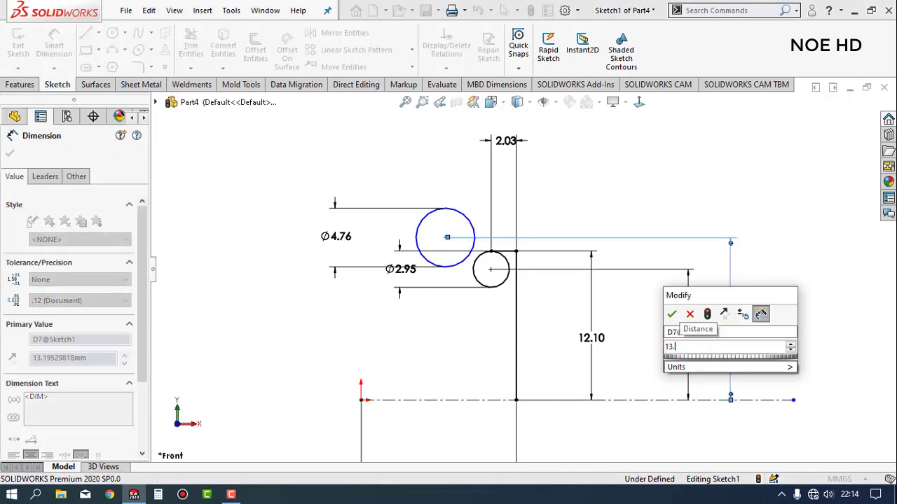
pyautogui.write('.2')
pyautogui.press('Return')
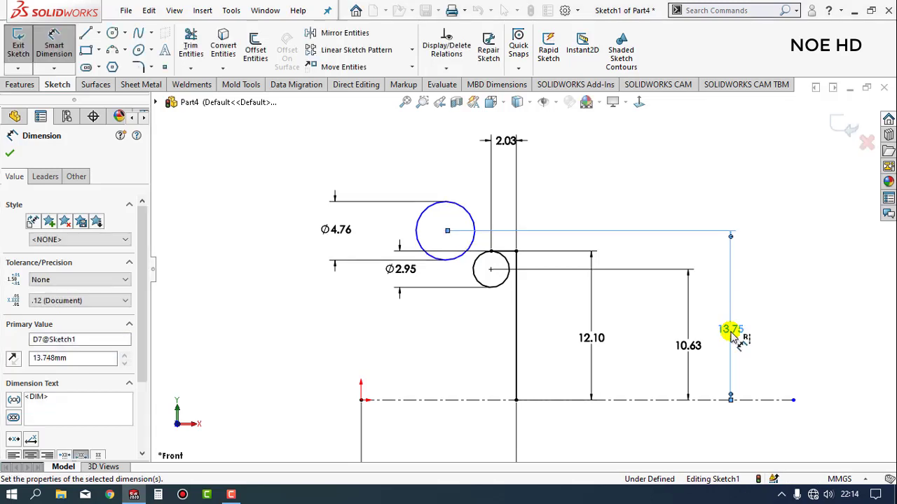
pyautogui.click(462, 269)
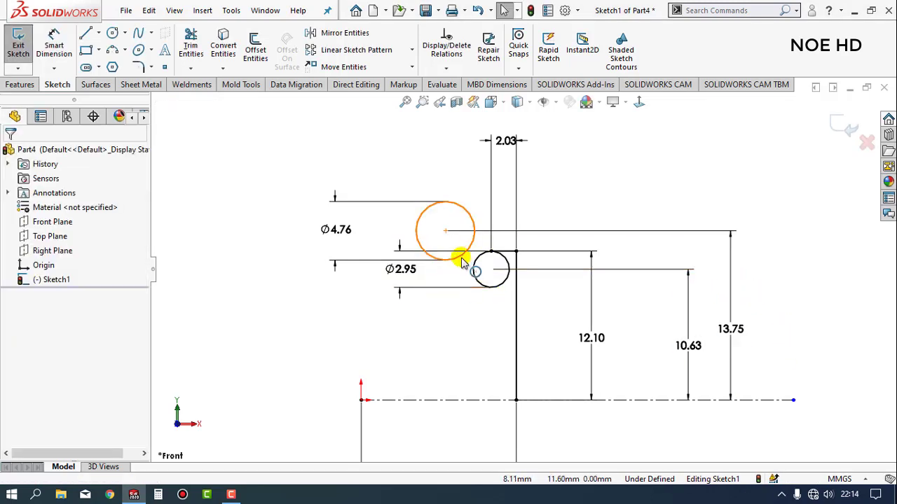
# Make the Ø4.76 circle tangent to the Ø2.95 circle
pyautogui.click(462, 261)
pyautogui.keyDown('ctrl'); pyautogui.click(474, 274); pyautogui.keyUp('ctrl')
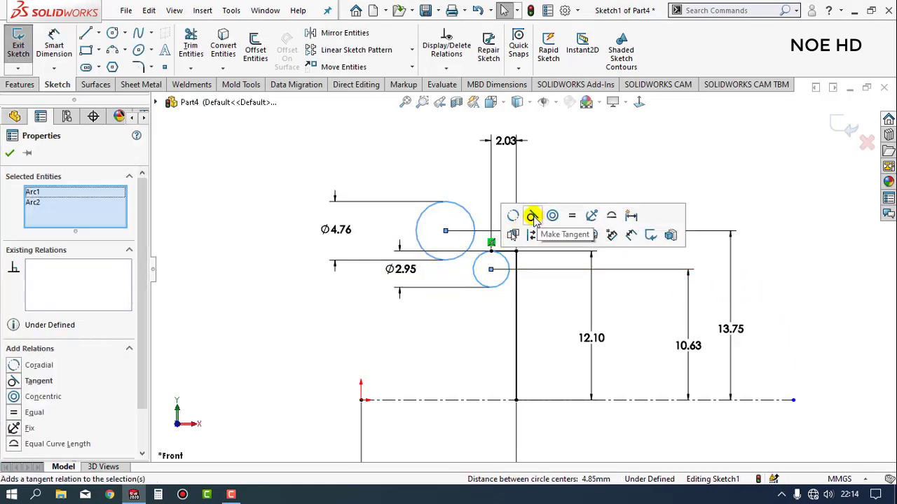
pyautogui.click(532, 216)
pyautogui.click(10, 153)
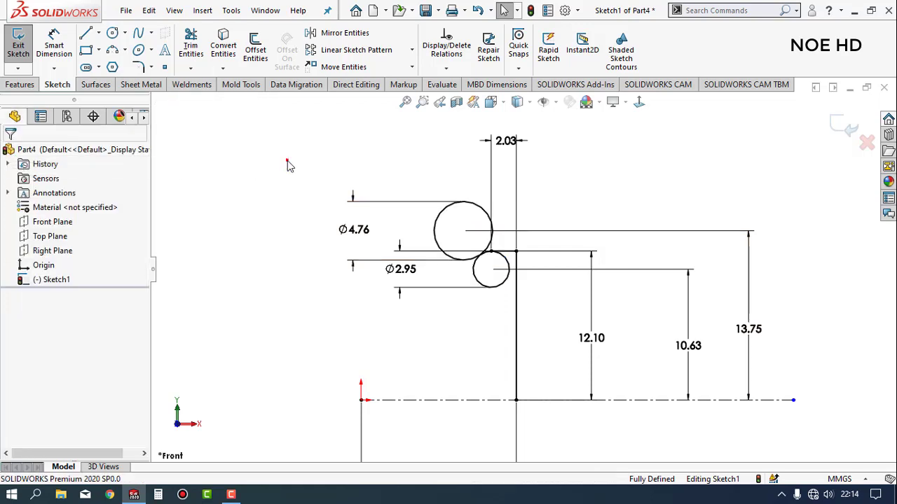
pyautogui.click(142, 152)
pyautogui.click(98, 34)
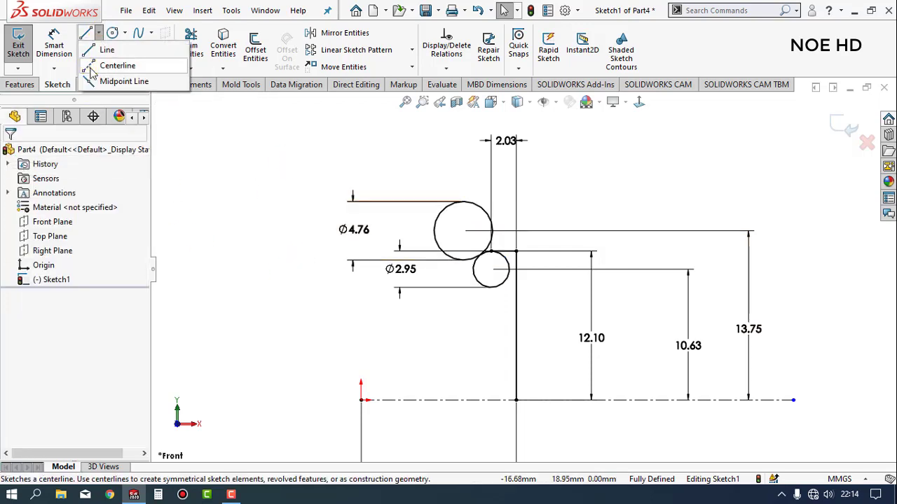
pyautogui.click(92, 68)
pyautogui.click(361, 399)
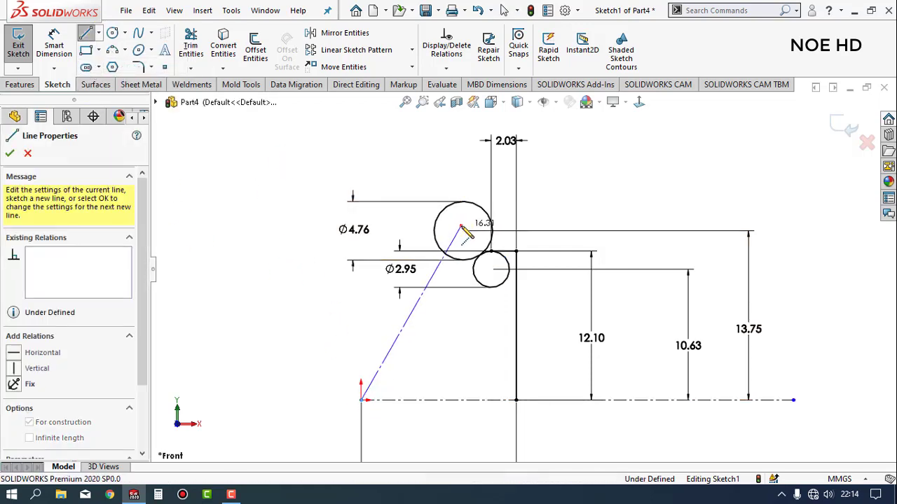
# Draw a centerline from the origin to the Ø4.76 centre at a 60.5° angle
pyautogui.click(463, 228)
pyautogui.press('Escape')
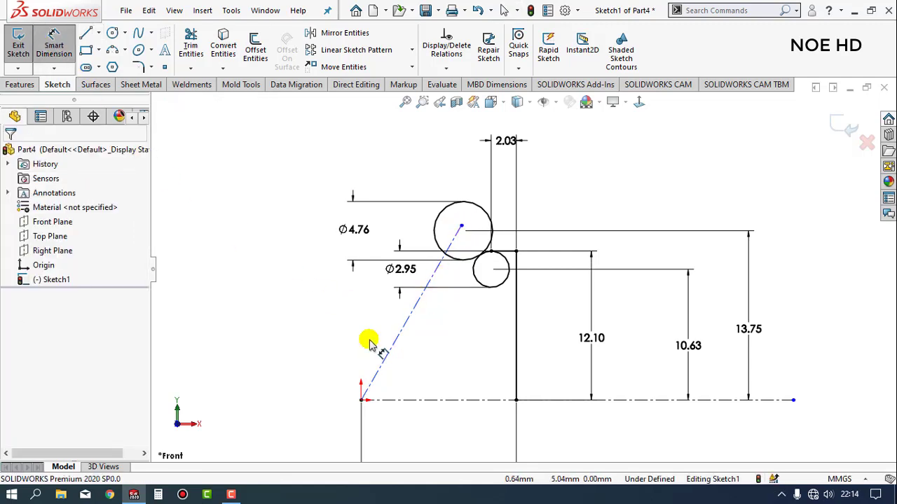
pyautogui.click(395, 345)
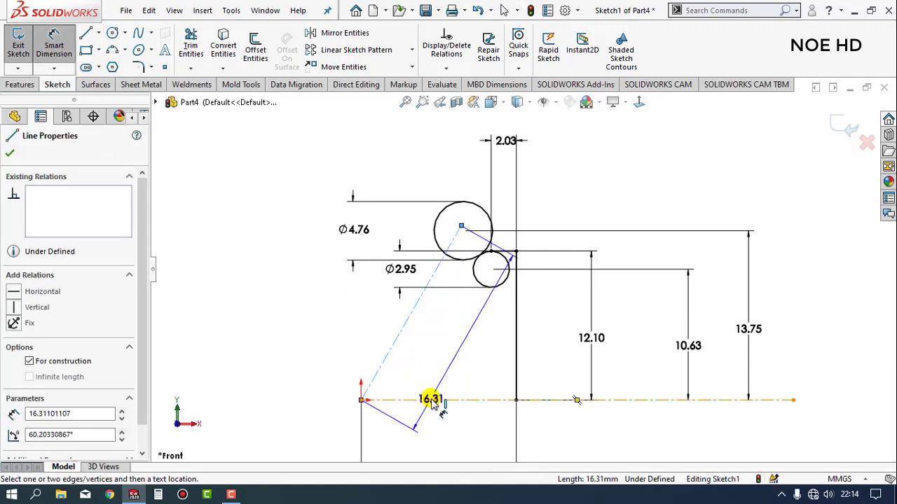
pyautogui.click(432, 401)
pyautogui.click(457, 340)
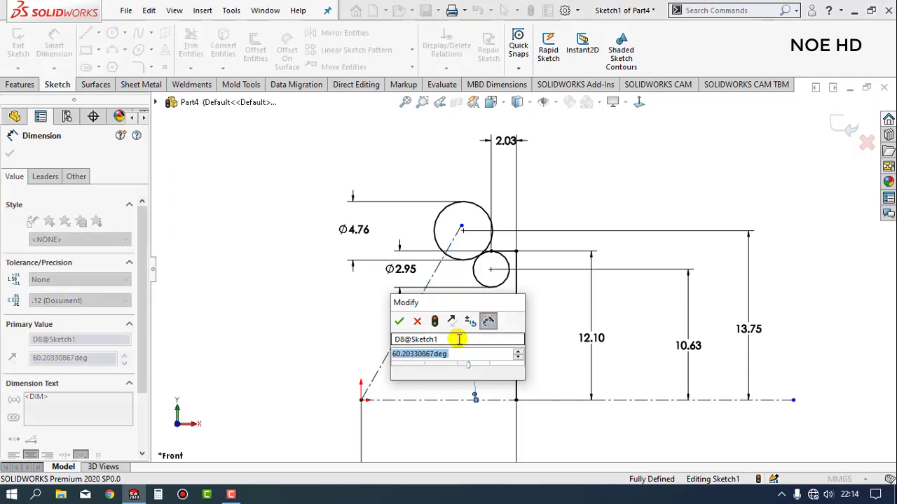
pyautogui.write('60.5')
pyautogui.press('Return')
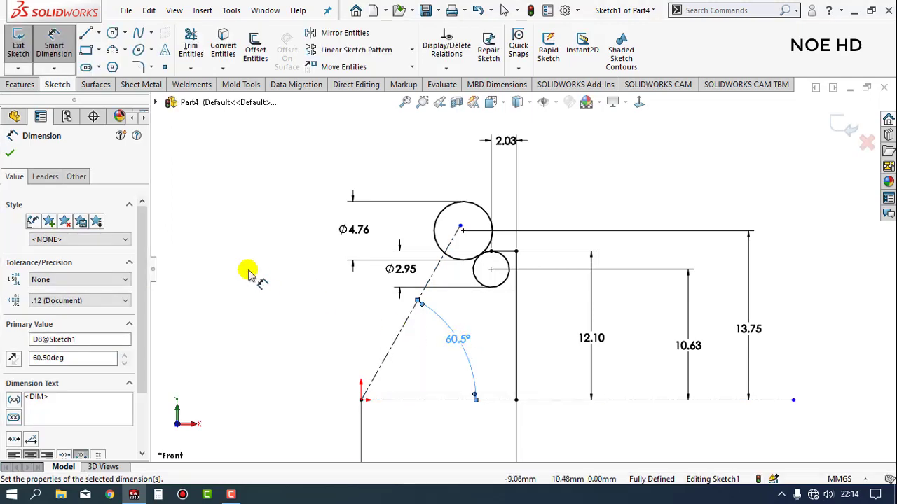
pyautogui.press('Escape')
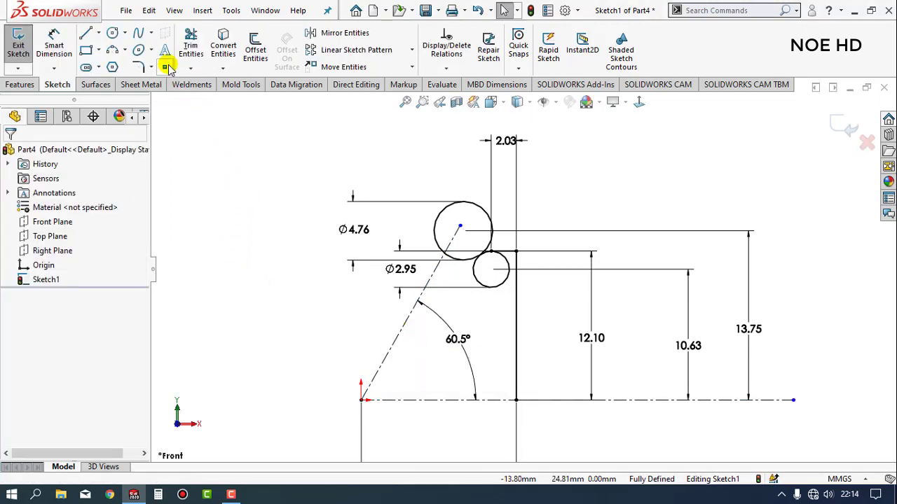
# Round the corner between the vertical and top lines with an R1.47 sketch fillet
pyautogui.click(138, 68)
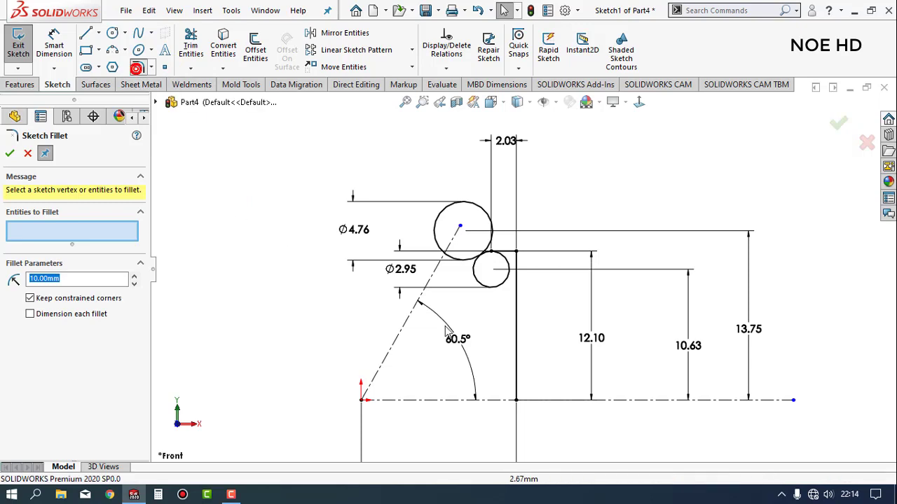
pyautogui.click(519, 262)
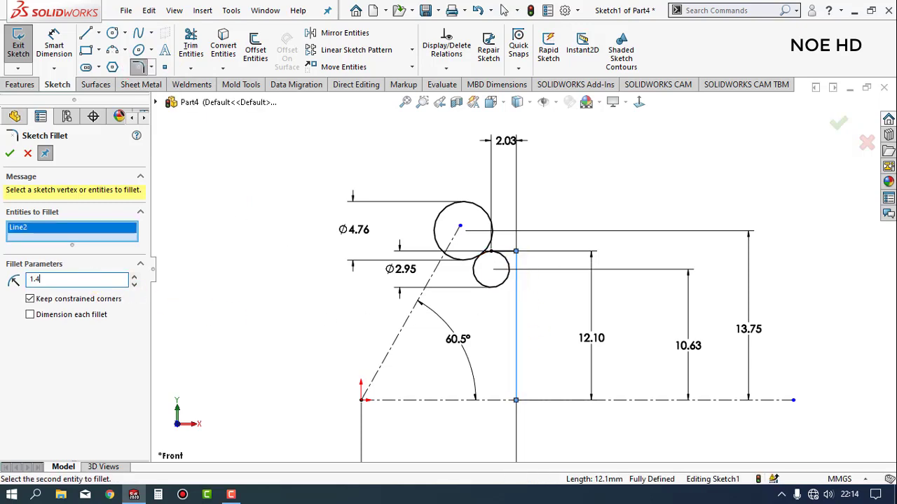
pyautogui.click(512, 251)
pyautogui.click(10, 152)
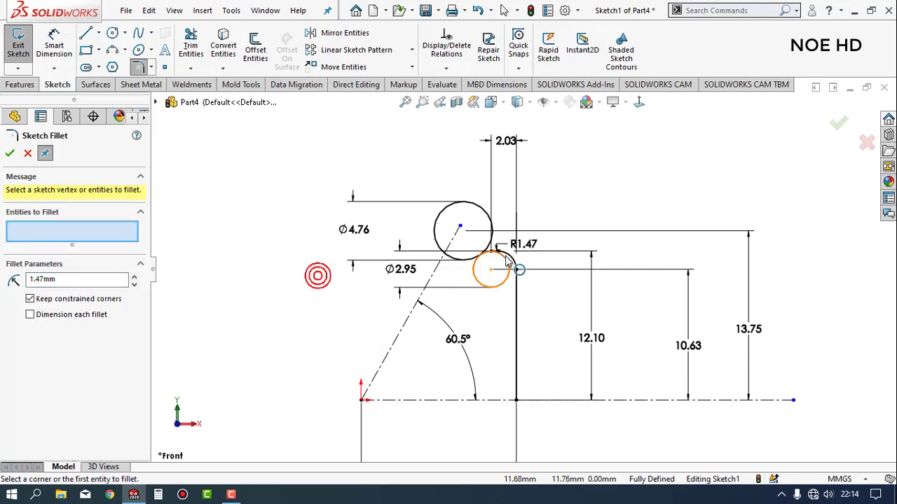
pyautogui.scroll(-2, 506, 259)
# Trim the circles down to arcs of the lip profile
pyautogui.click(10, 154)
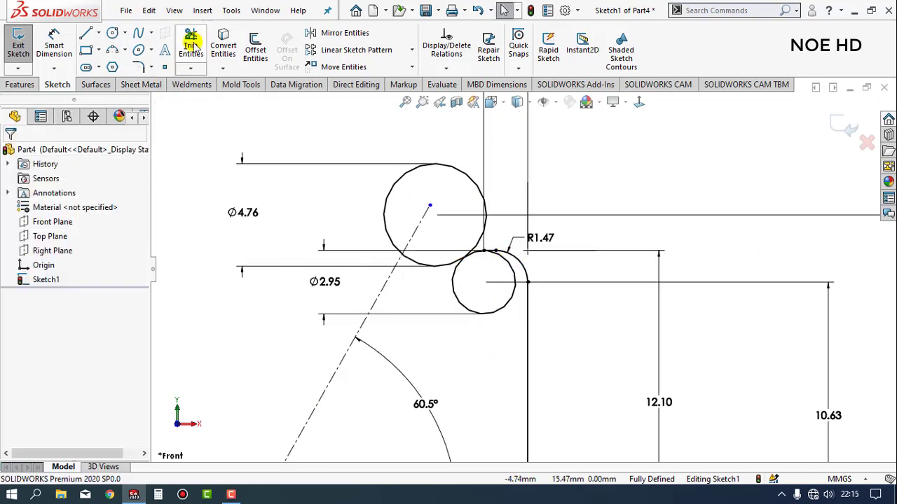
pyautogui.click(191, 43)
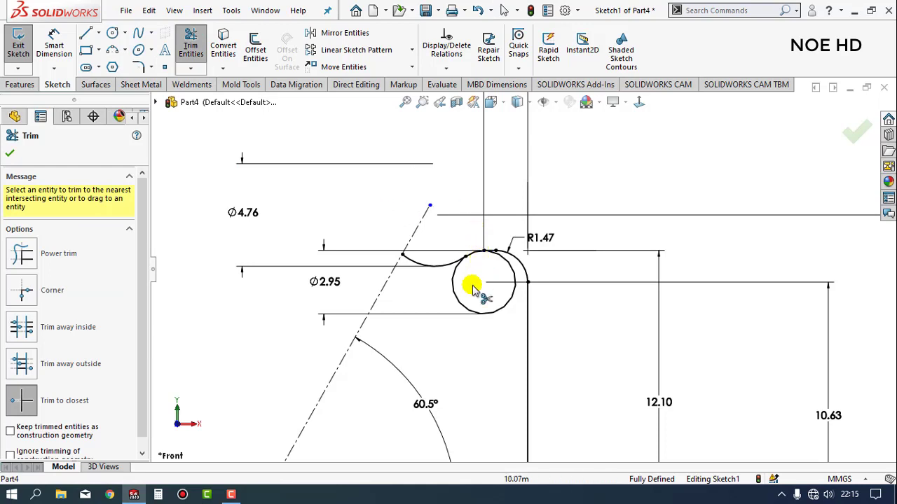
pyautogui.scroll(2, 494, 315)
pyautogui.scroll(1, 500, 330)
pyautogui.press('Escape')
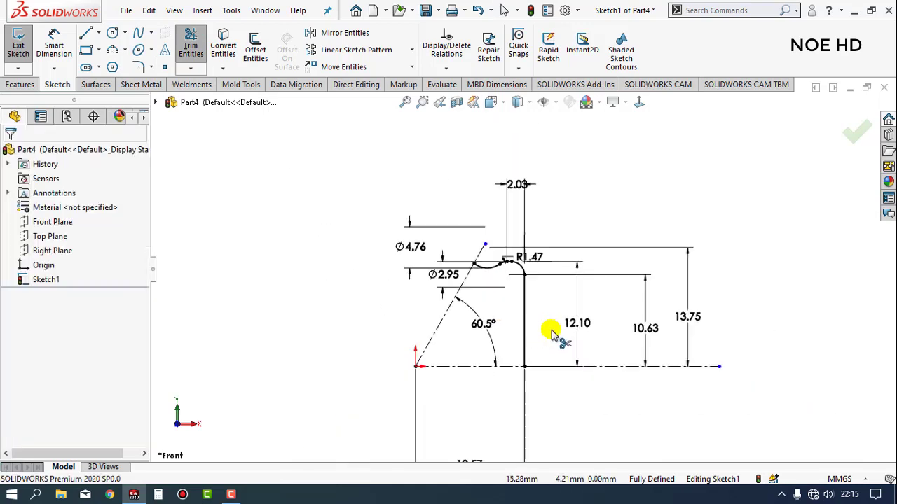
# Offset the profile 1.22 mm inward and close the open end with a line
pyautogui.click(250, 47)
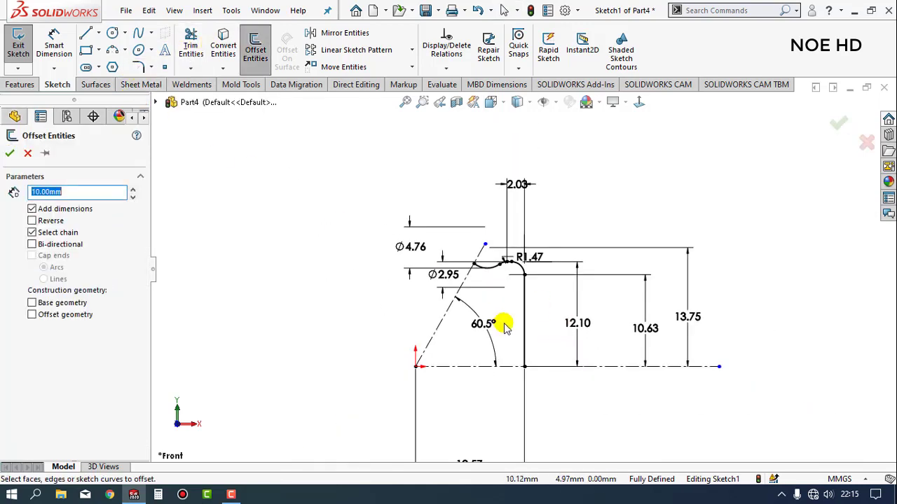
pyautogui.click(524, 330)
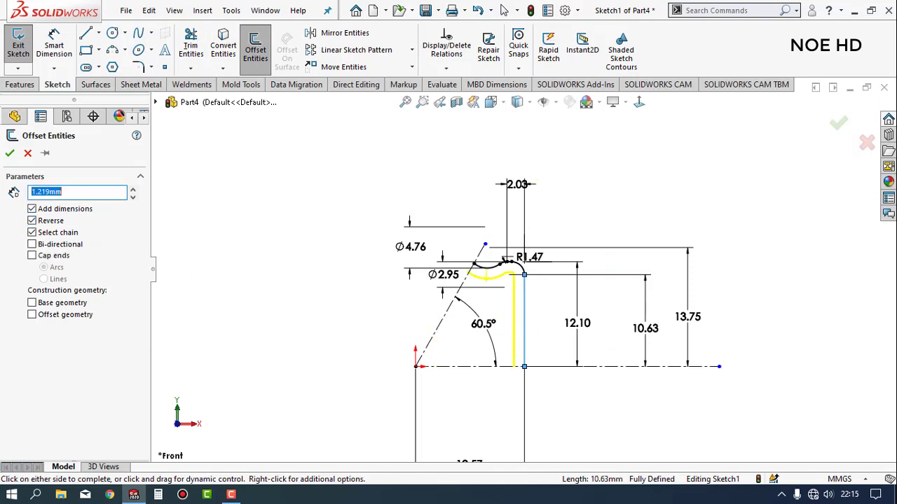
pyautogui.click(8, 154)
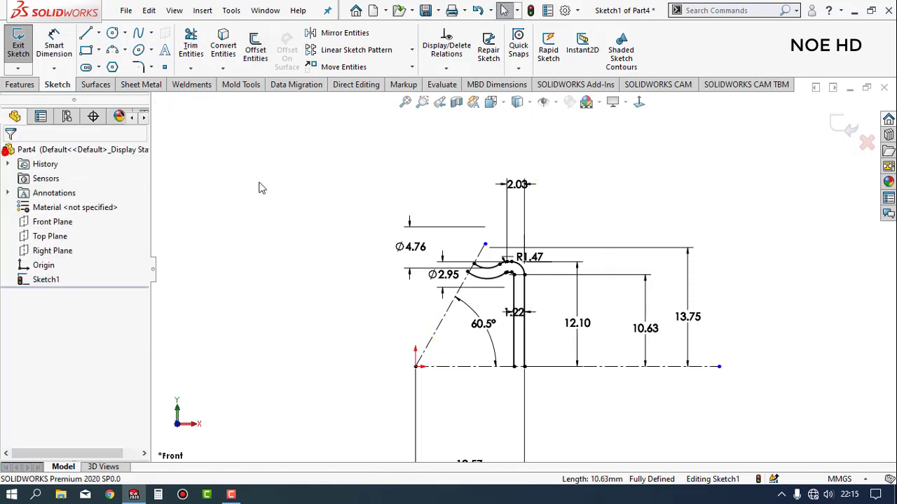
pyautogui.scroll(-3, 579, 274)
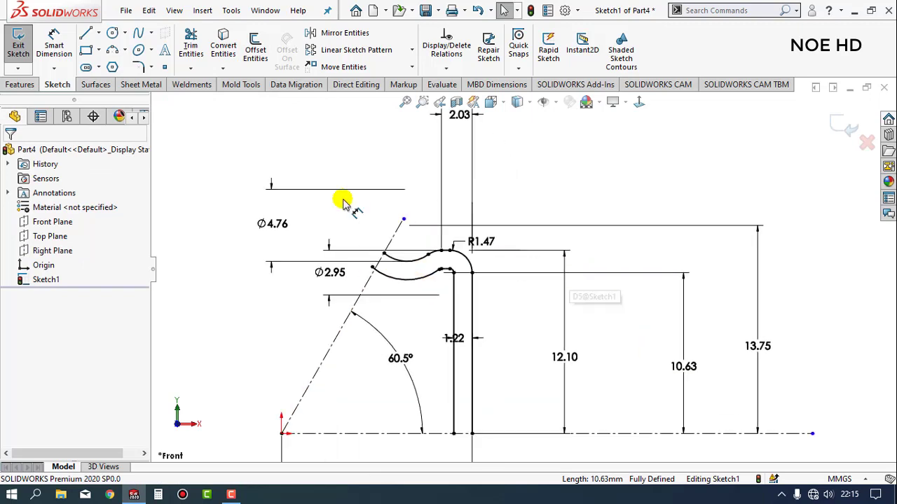
pyautogui.click(84, 35)
pyautogui.click(383, 253)
pyautogui.click(372, 267)
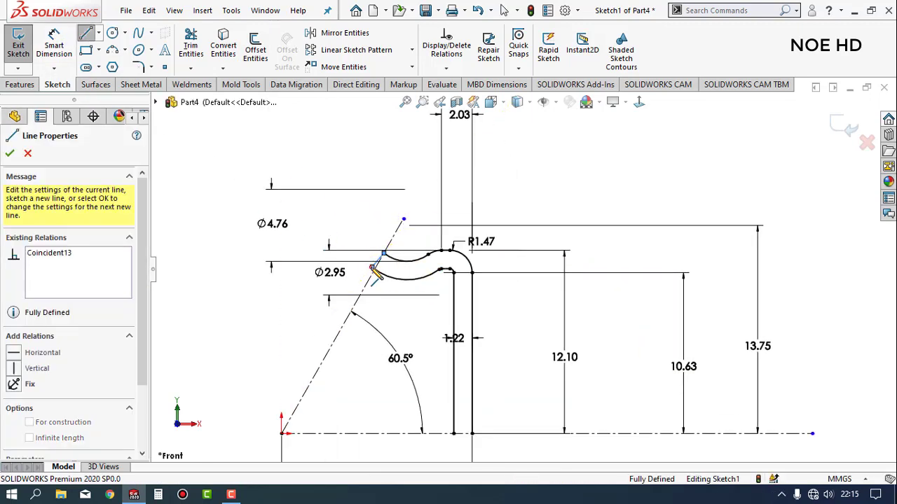
pyautogui.press('Escape')
pyautogui.press('Escape')
pyautogui.scroll(2, 397, 336)
pyautogui.scroll(2, 265, 263)
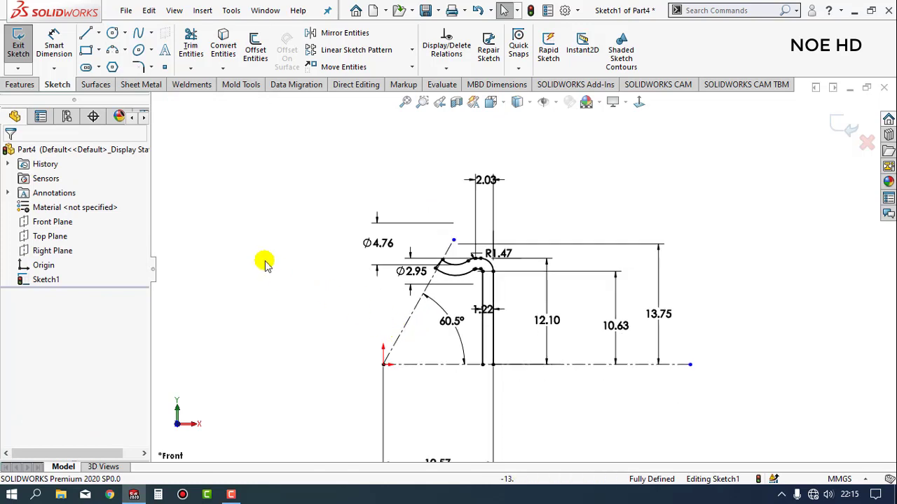
pyautogui.keyDown('ctrl'); pyautogui.moveTo(509, 374); pyautogui.dragTo(512, 351, button='middle'); pyautogui.keyUp('ctrl')
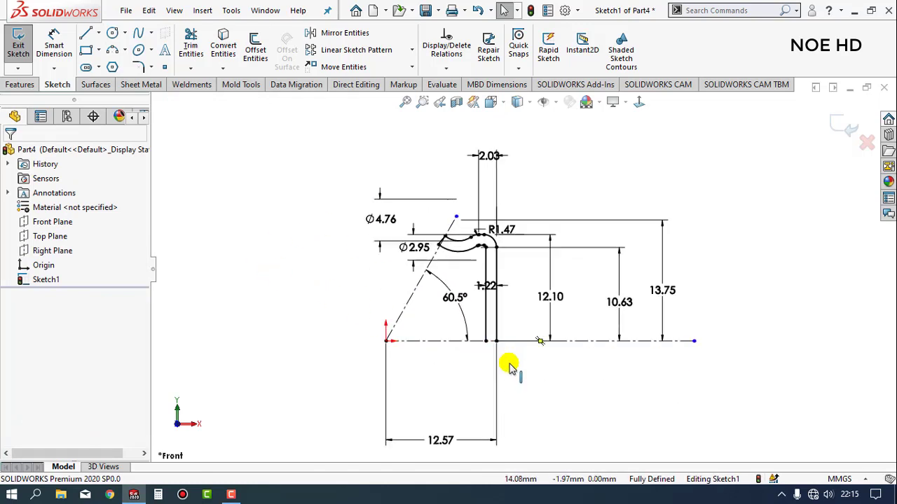
# Mirror the whole lip profile about the horizontal centerline
pyautogui.click(347, 34)
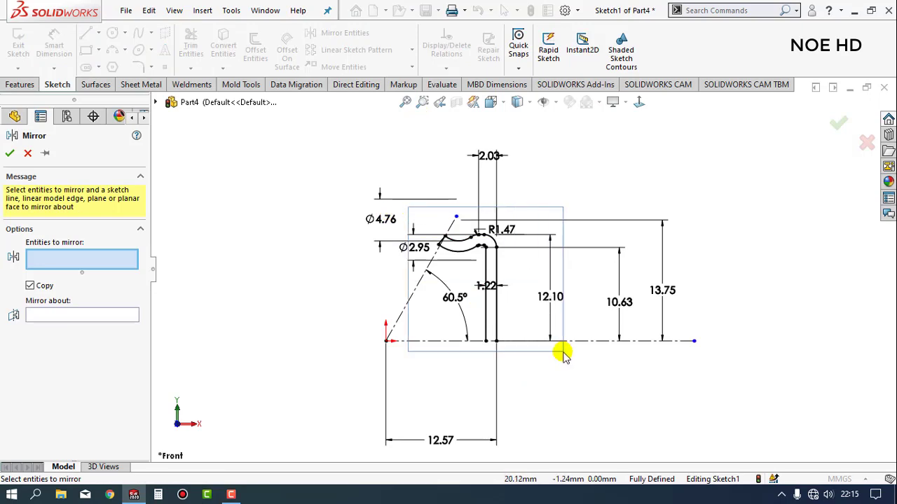
pyautogui.moveTo(512, 241); pyautogui.dragTo(565, 350)
pyautogui.click(106, 428)
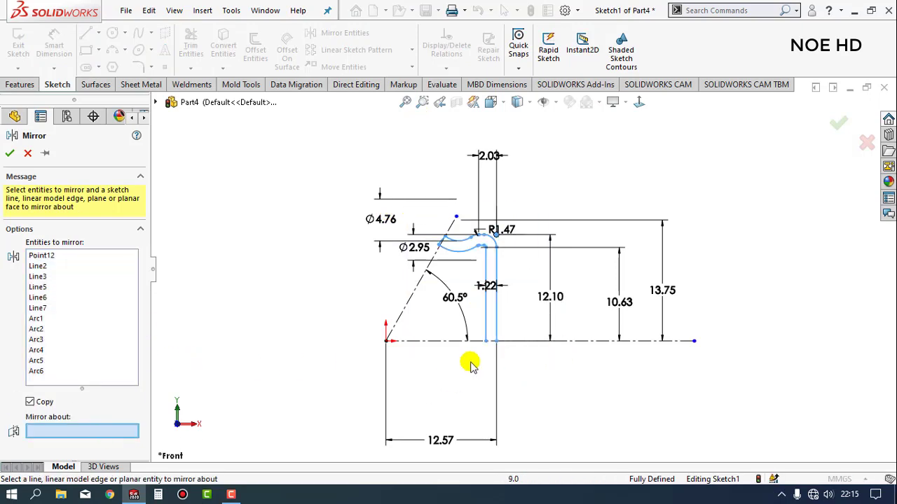
pyautogui.click(538, 341)
pyautogui.click(10, 153)
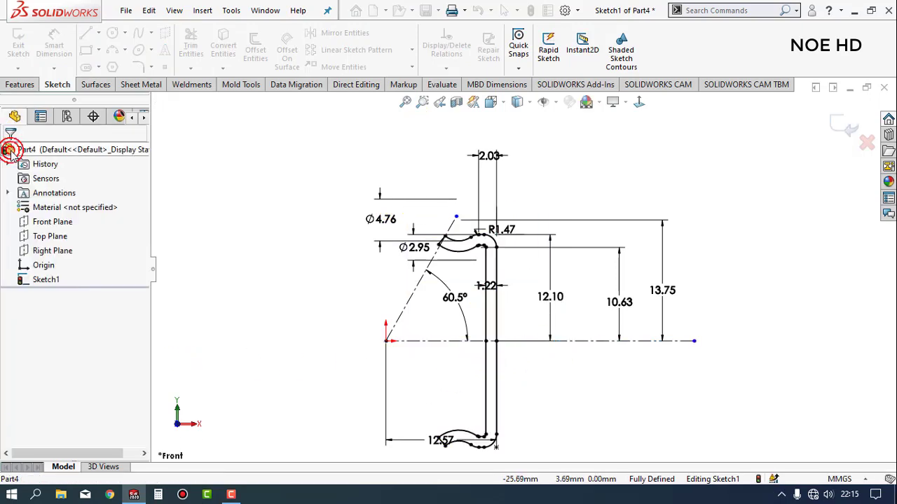
pyautogui.scroll(2, 516, 402)
pyautogui.scroll(-1, 517, 337)
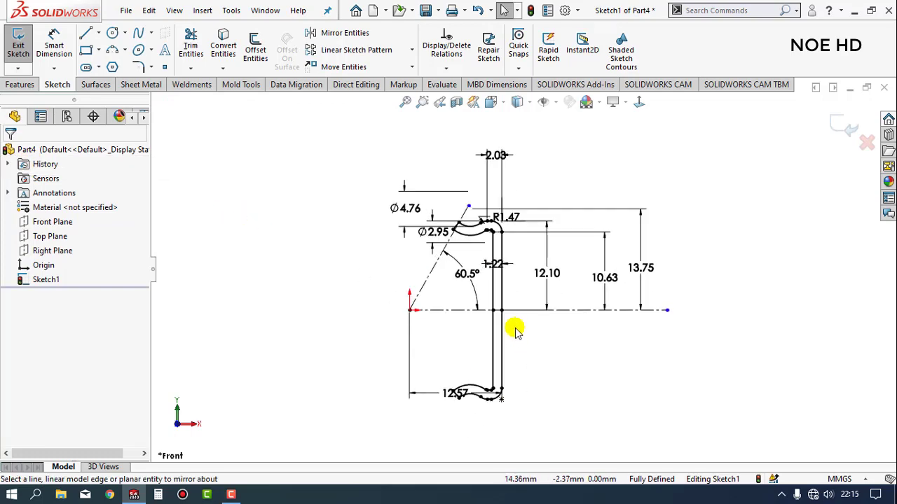
pyautogui.click(21, 84)
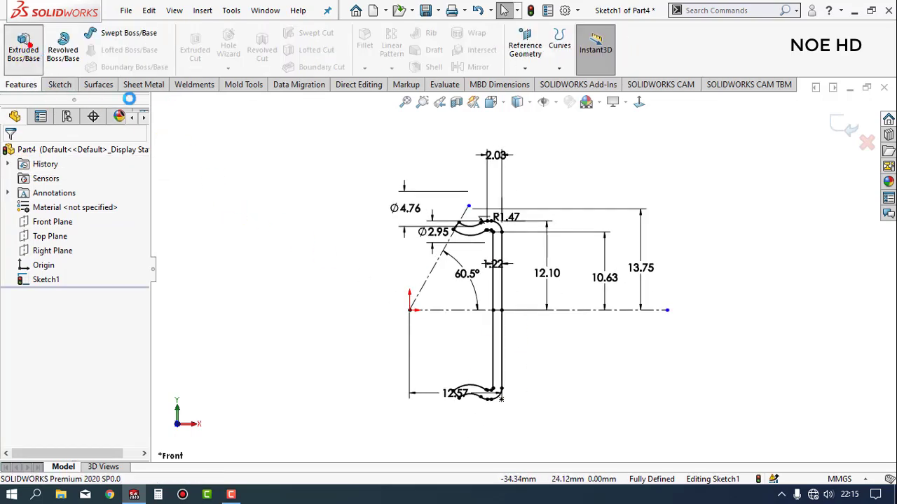
# Extrude the profile 250 mm Blind in the reversed direction
pyautogui.click(23, 44)
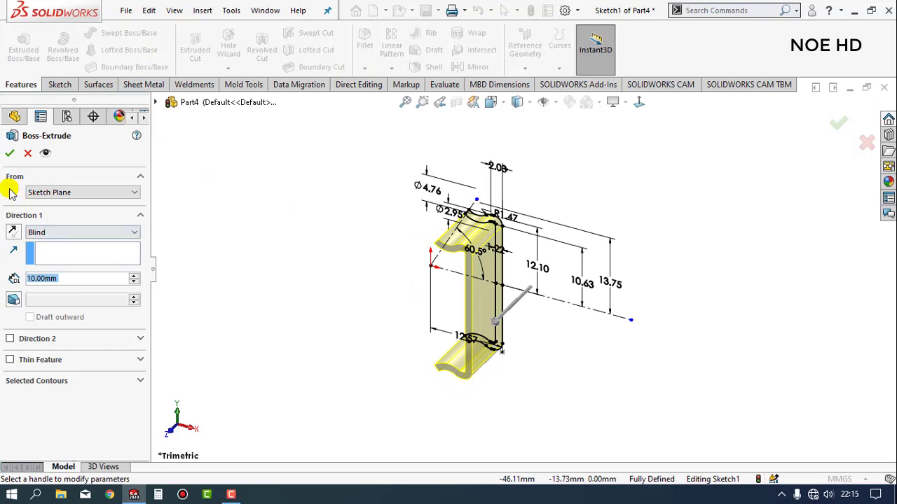
pyautogui.click(15, 234)
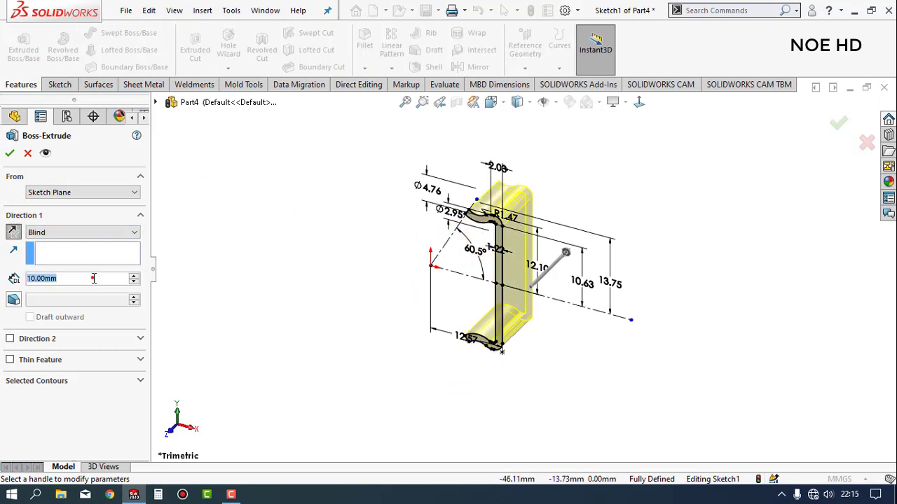
pyautogui.write('250')
pyautogui.press('Return')
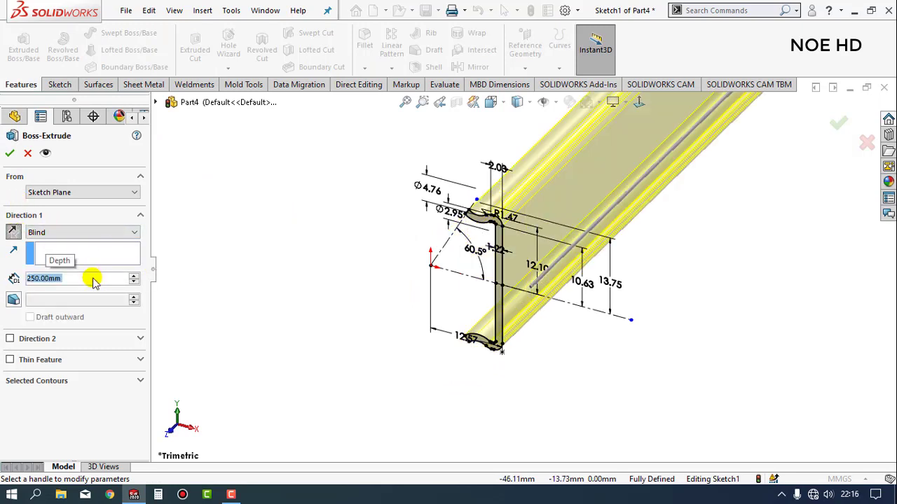
pyautogui.click(9, 153)
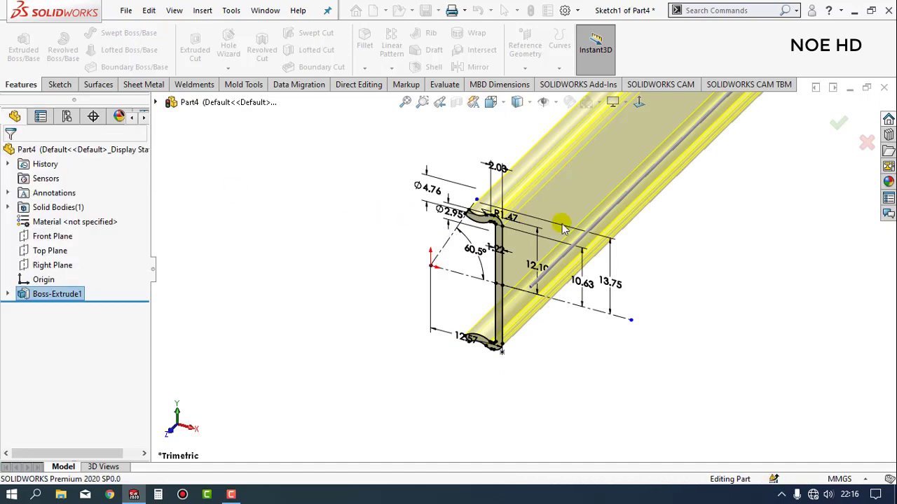
# Switch to the Front view and select the rail's end face
pyautogui.scroll(2, 626, 175)
pyautogui.scroll(2, 607, 175)
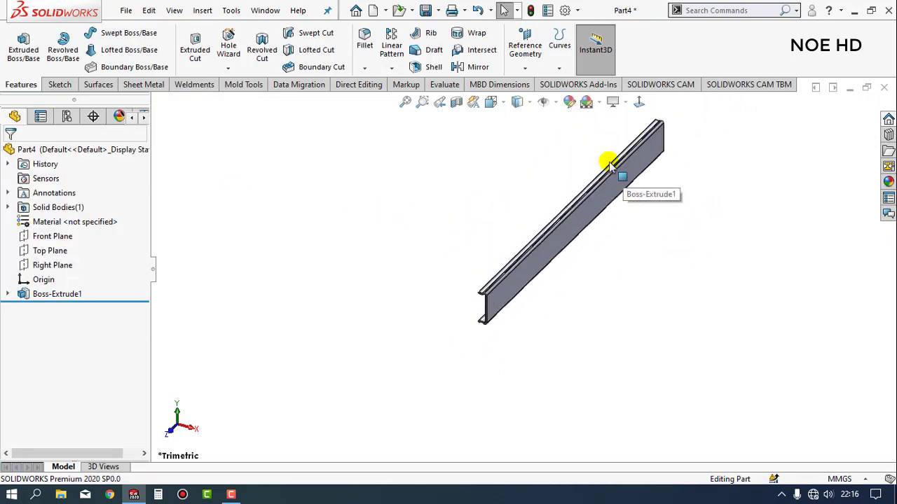
pyautogui.scroll(2, 596, 230)
pyautogui.moveTo(596, 230)
pyautogui.mouseDown(button='middle')
pyautogui.moveTo(554, 213)
pyautogui.moveTo(507, 232)
pyautogui.mouseUp(button='middle')
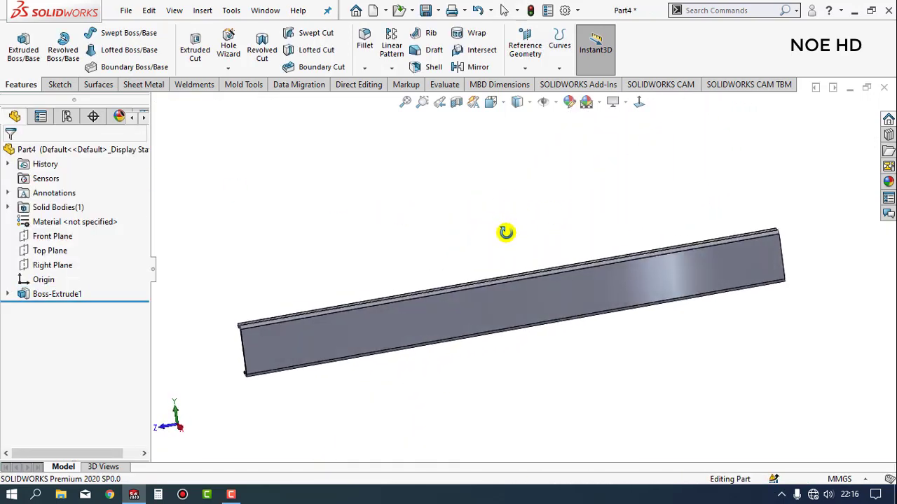
pyautogui.click(491, 102)
pyautogui.click(507, 152)
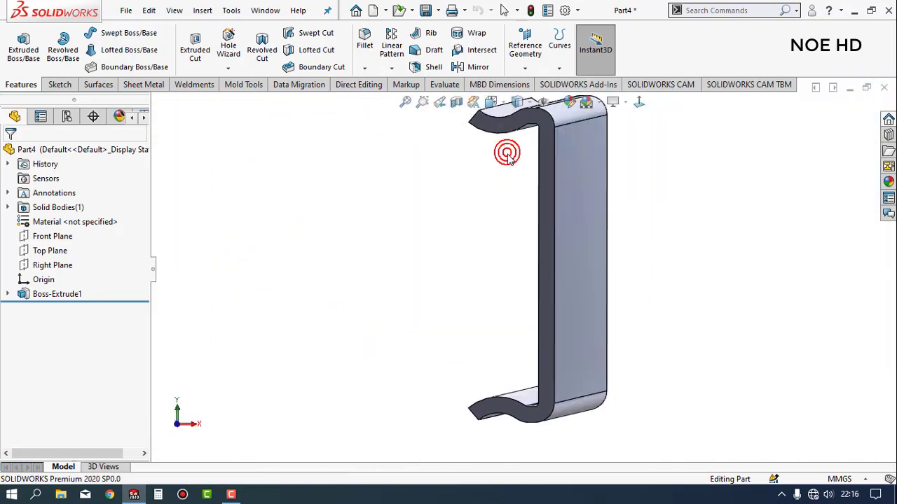
pyautogui.click(545, 231)
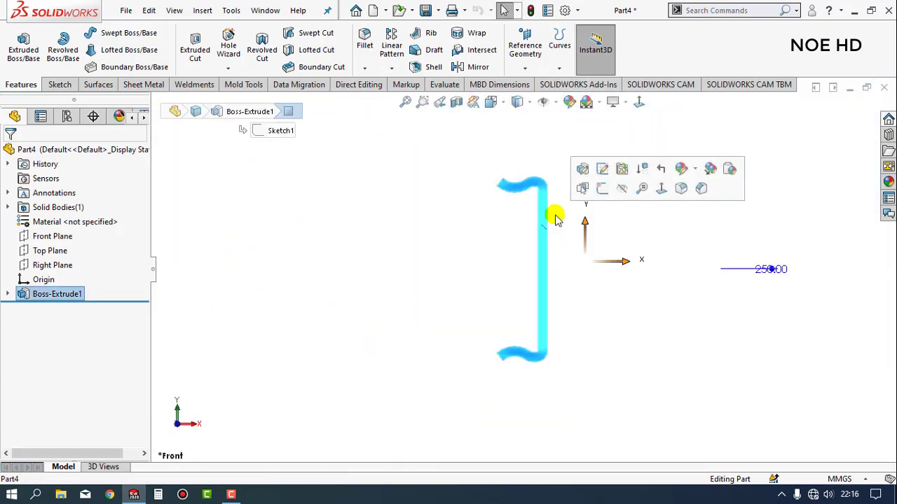
# Start a sketch on the end face and draw a centerline from the origin to the web
pyautogui.click(599, 191)
pyautogui.click(409, 242)
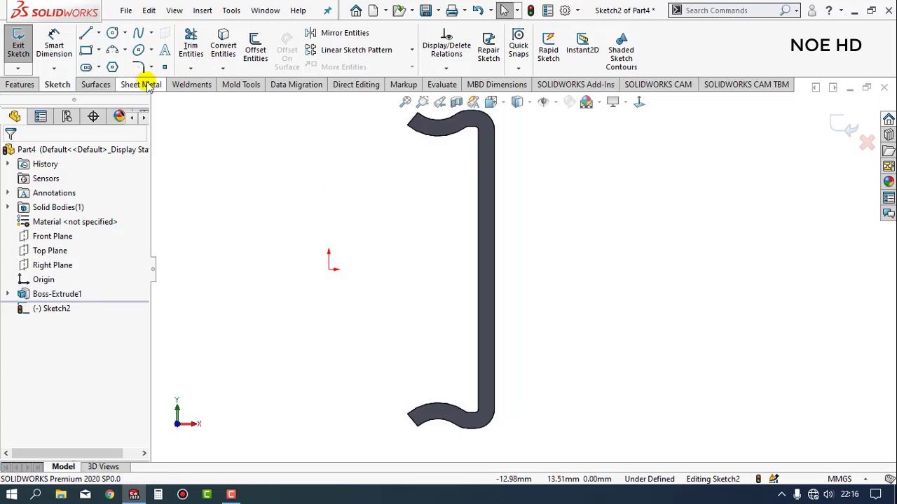
pyautogui.click(99, 33)
pyautogui.click(119, 66)
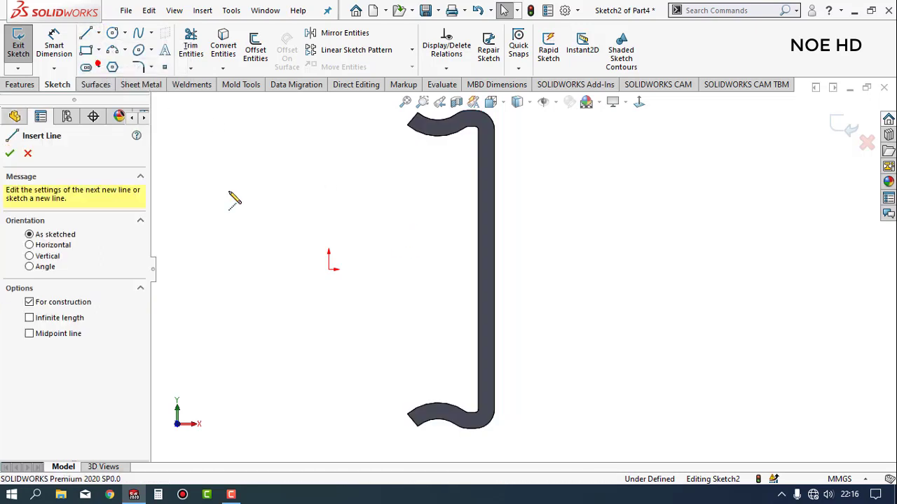
pyautogui.click(329, 269)
pyautogui.click(494, 269)
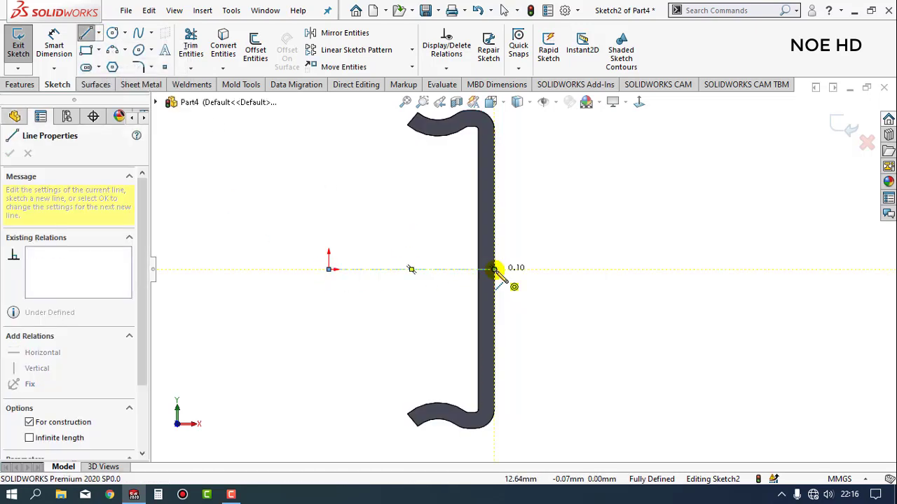
pyautogui.press('Escape')
pyautogui.press('Escape')
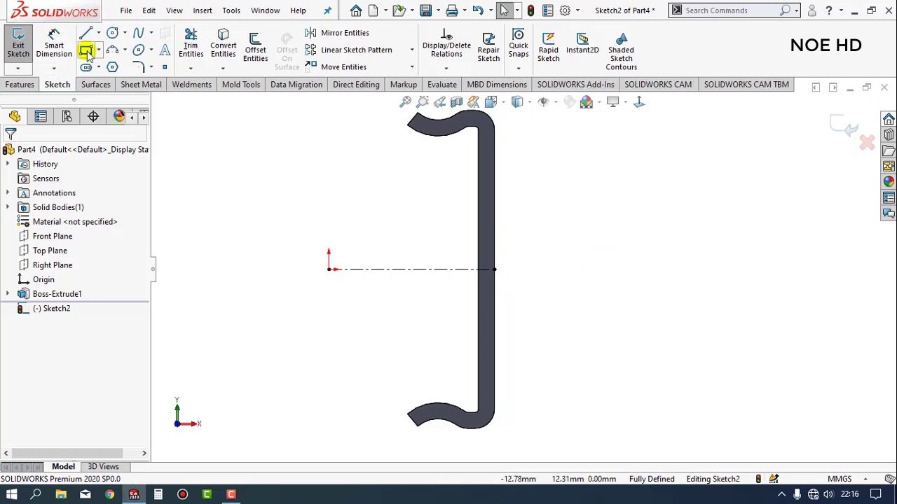
# Draw a rectangle and make its top and bottom edges symmetric about the centerline
pyautogui.click(86, 51)
pyautogui.click(494, 154)
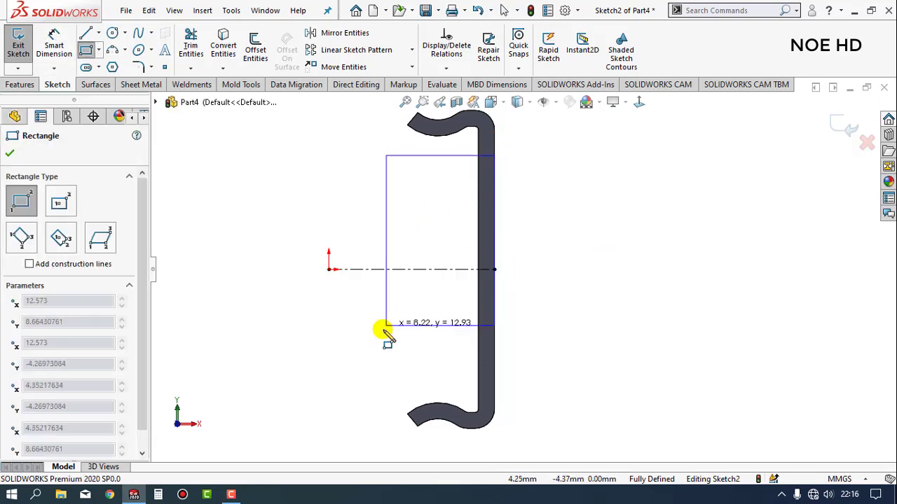
pyautogui.click(374, 370)
pyautogui.press('Escape')
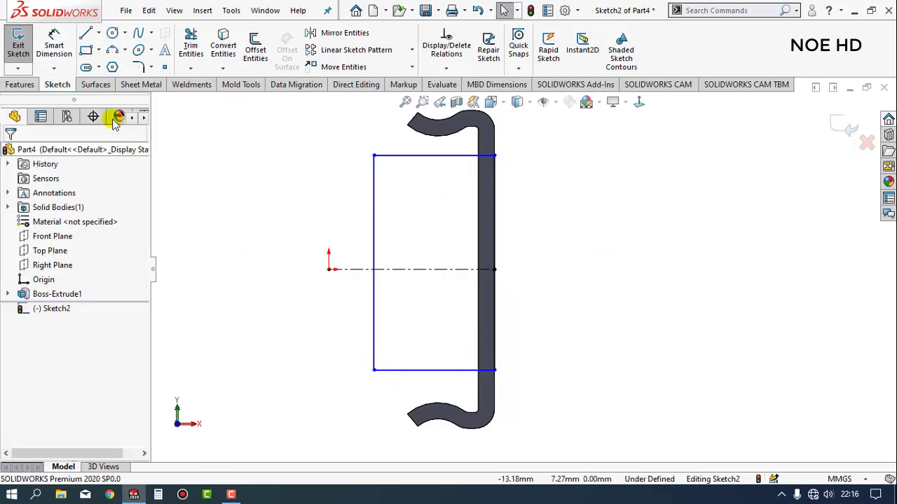
pyautogui.click(427, 161)
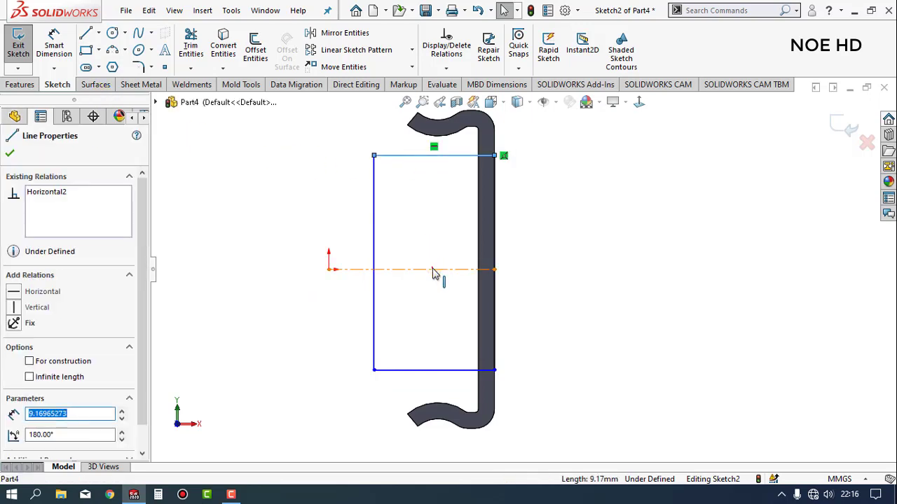
pyautogui.keyDown('ctrl'); pyautogui.click(419, 372); pyautogui.keyUp('ctrl')
pyautogui.keyDown('ctrl'); pyautogui.click(469, 269); pyautogui.keyUp('ctrl')
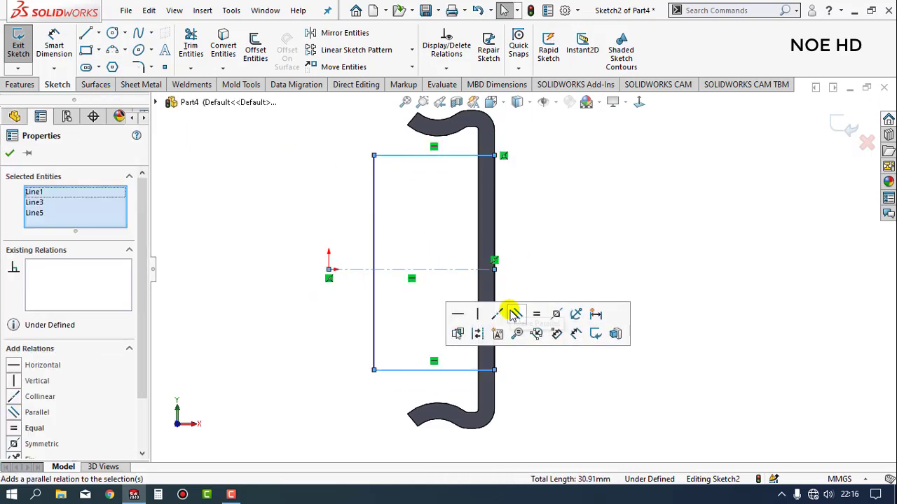
pyautogui.click(554, 315)
pyautogui.press('Escape')
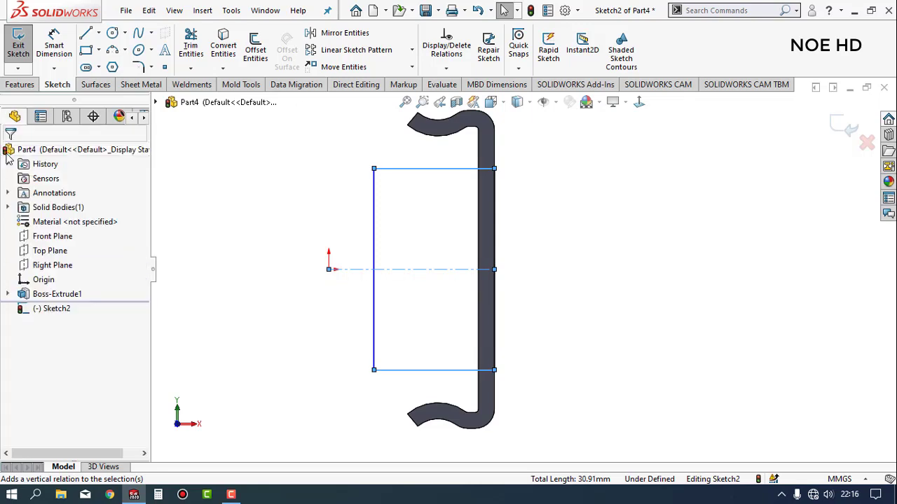
# Dimension the rectangle 17.78 mm high and 6.35 mm wide
pyautogui.click(54, 48)
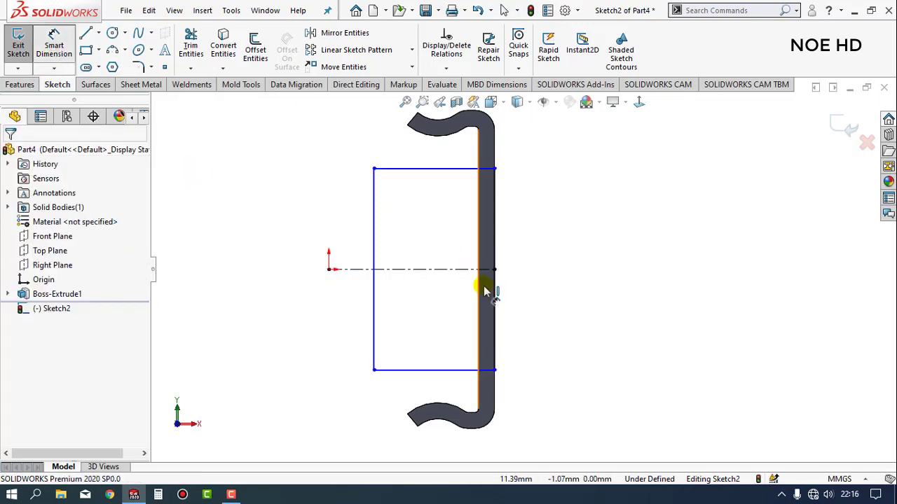
pyautogui.click(496, 302)
pyautogui.click(580, 293)
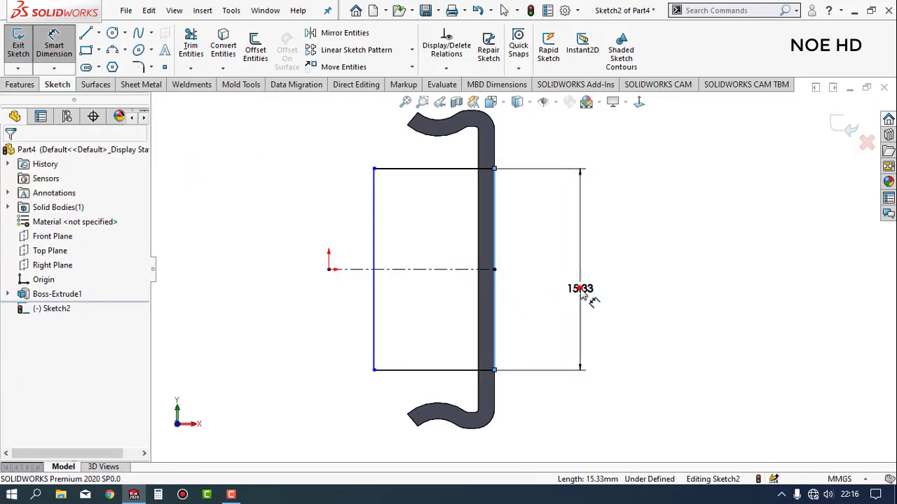
pyautogui.write('17')
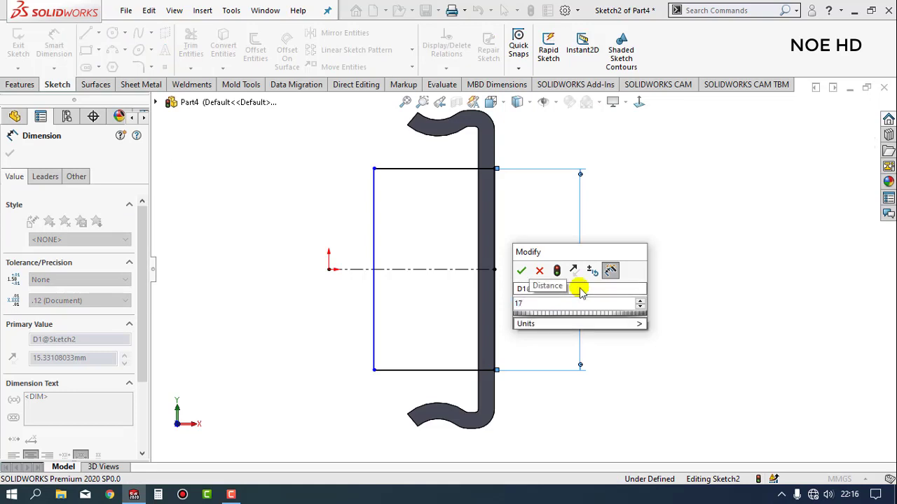
pyautogui.write('.78')
pyautogui.press('Return')
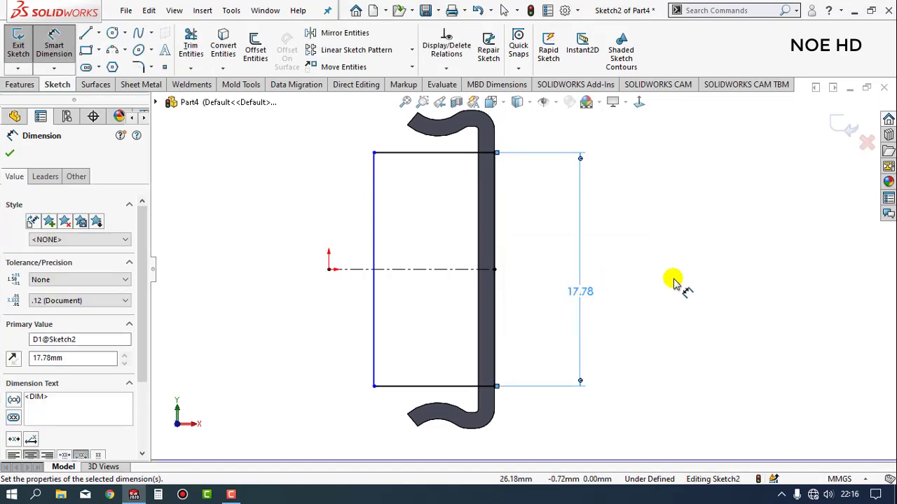
pyautogui.click(672, 280)
pyautogui.click(442, 387)
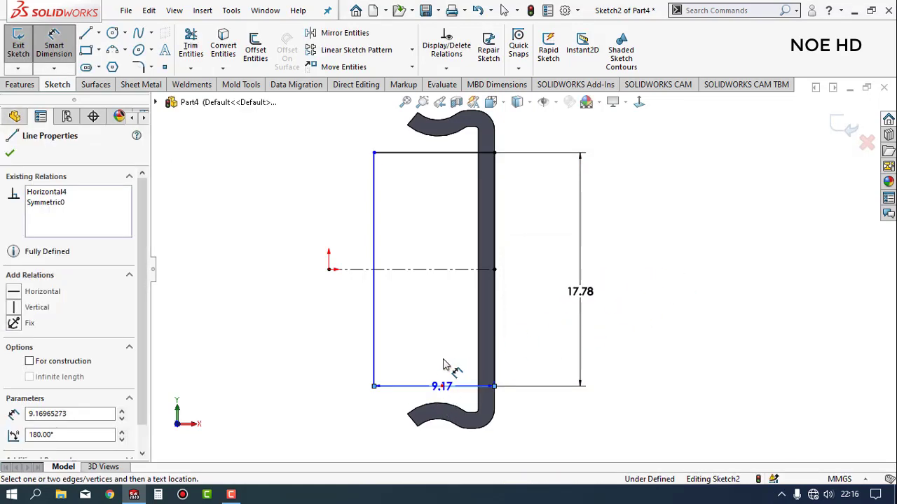
pyautogui.click(439, 345)
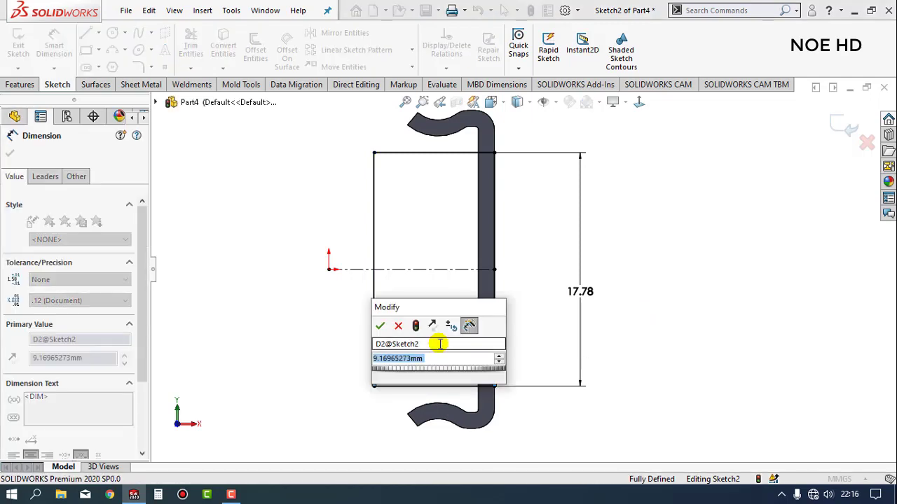
pyautogui.write('6.35')
pyautogui.press('Return')
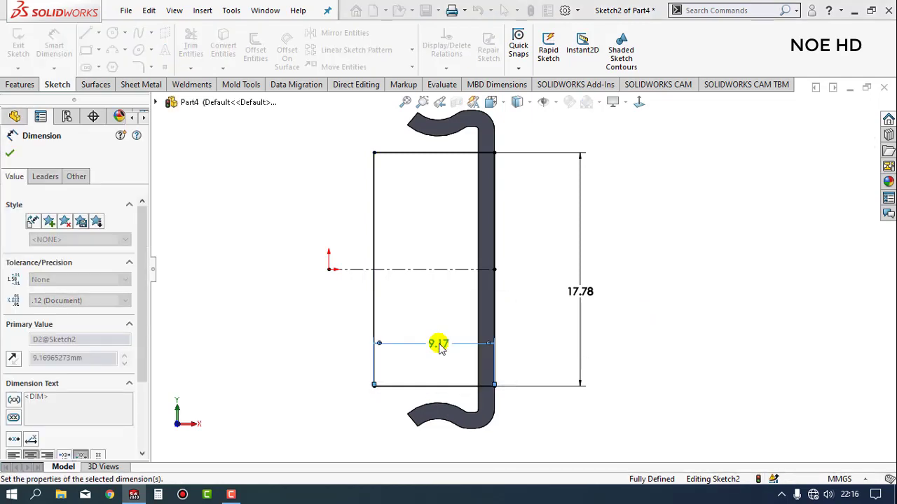
pyautogui.press('Escape')
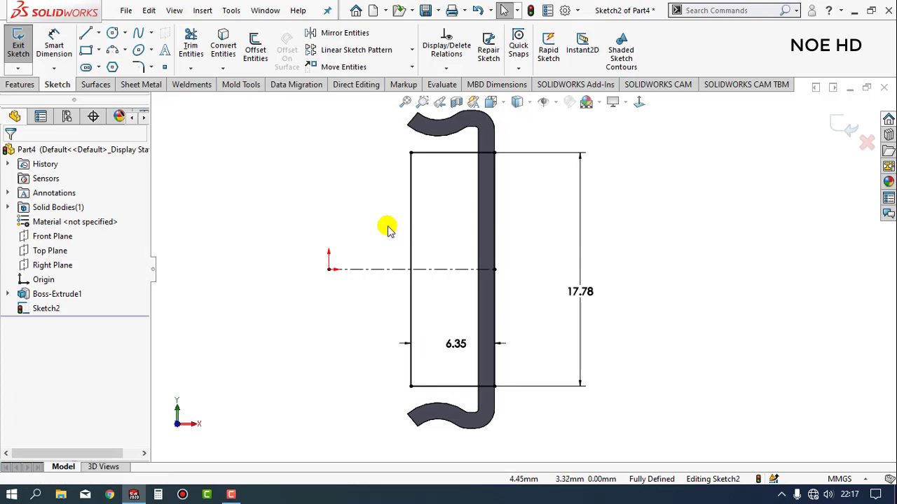
# Round the rectangle's two left corners with 1.588 mm sketch fillets
pyautogui.click(410, 162)
pyautogui.write('1.588')
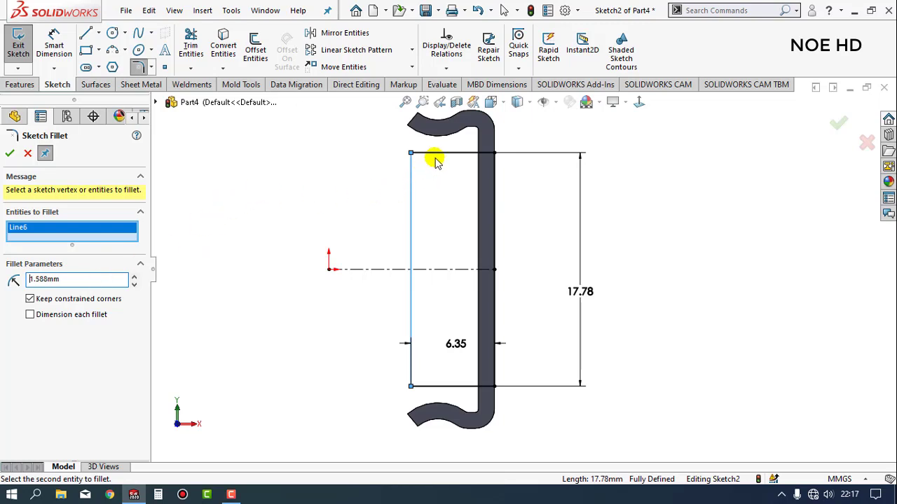
pyautogui.click(435, 154)
pyautogui.click(42, 237)
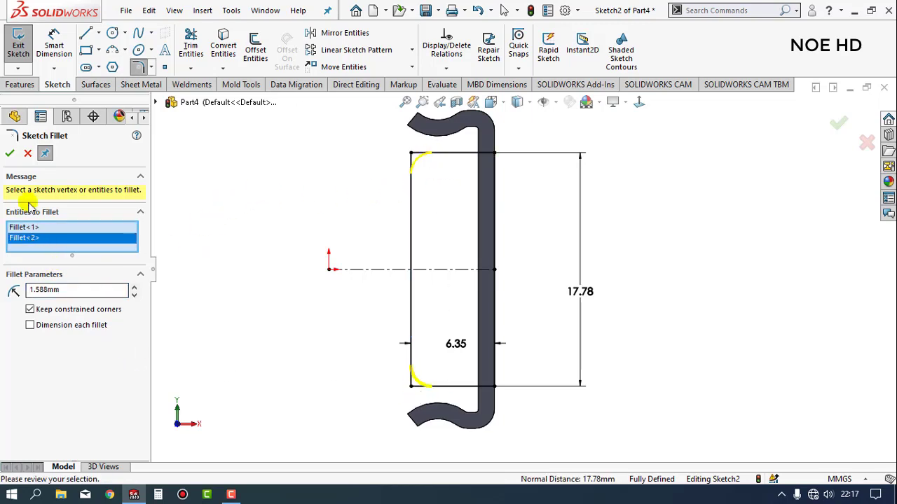
pyautogui.click(10, 154)
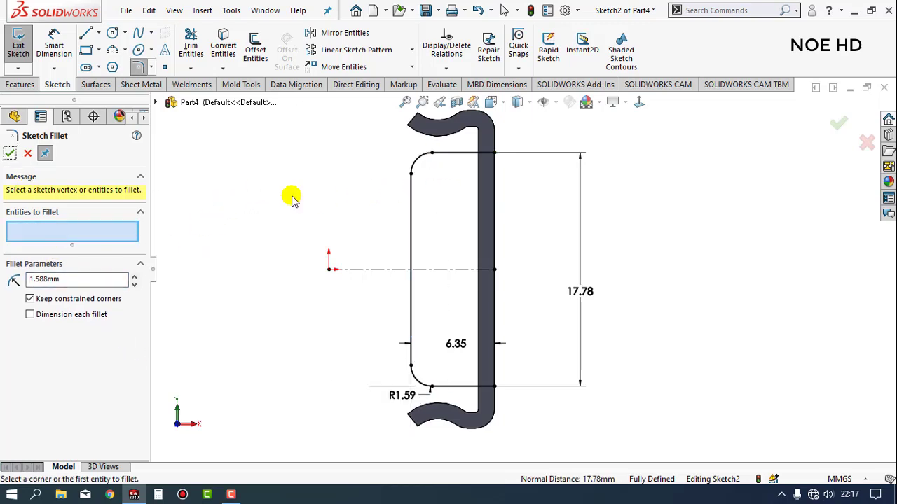
pyautogui.click(9, 154)
pyautogui.press('f')
pyautogui.hotkey('ctrl', '7')
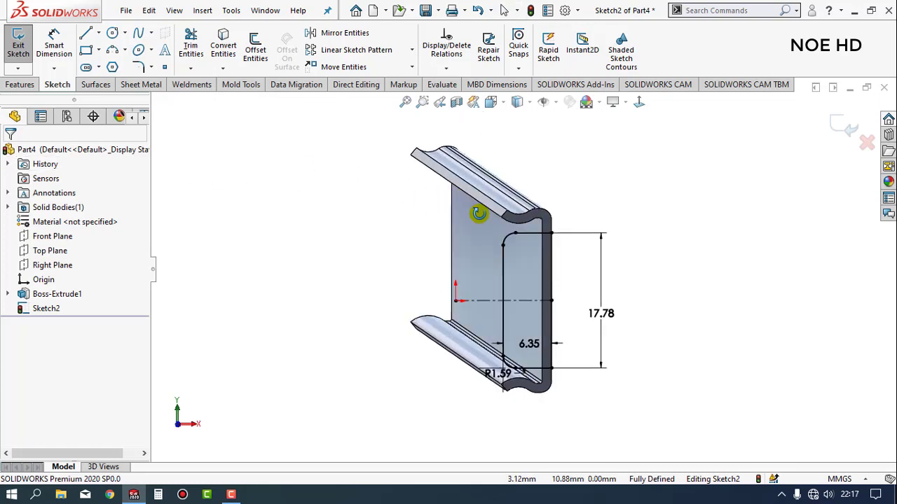
# Extrude the end sketch 1.397 mm in reverse, back into the rail
pyautogui.click(21, 84)
pyautogui.click(23, 49)
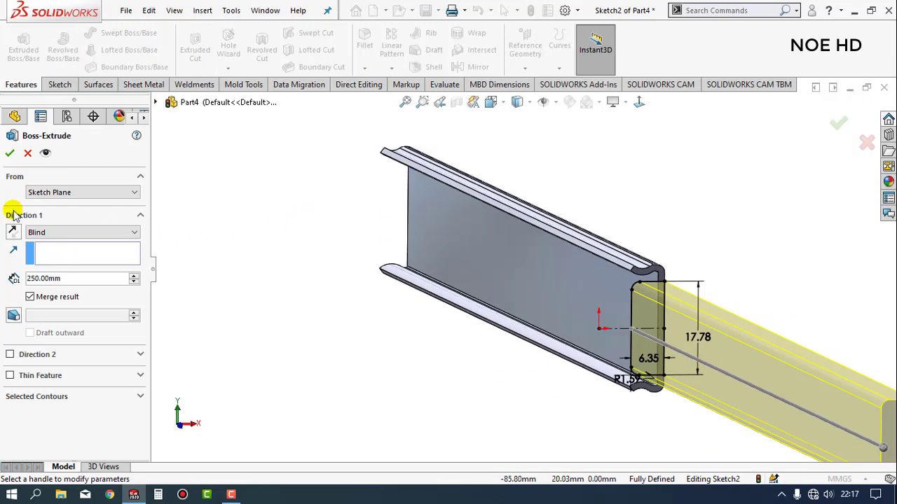
pyautogui.click(13, 232)
pyautogui.write('1.397')
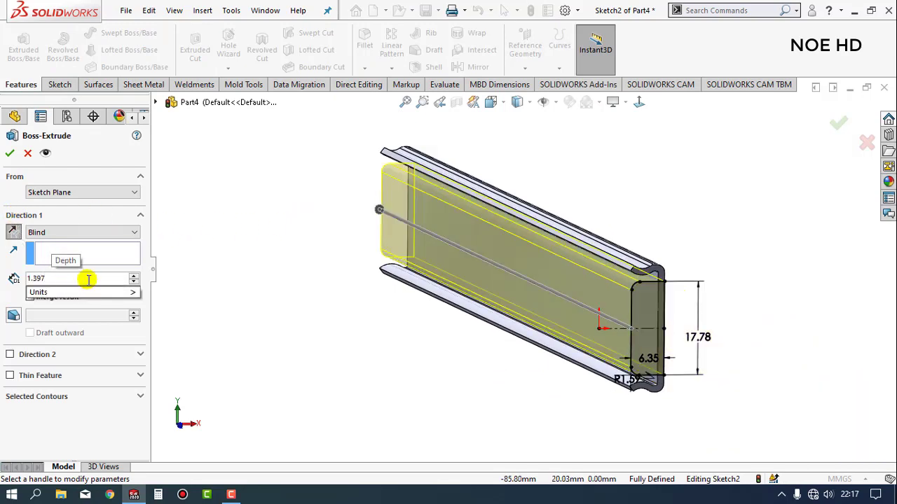
pyautogui.press('Return')
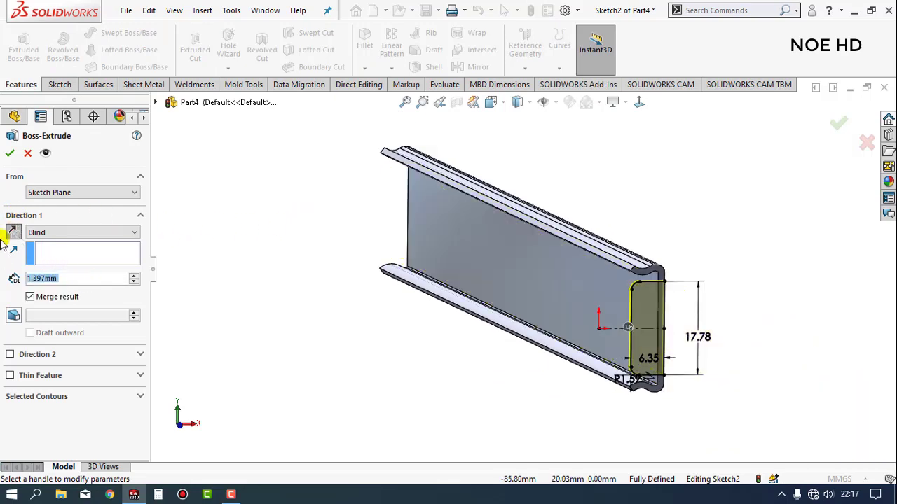
pyautogui.press('Return')
# Orbit to the new end plate and select the rail's end face
pyautogui.scroll(-2, 661, 290)
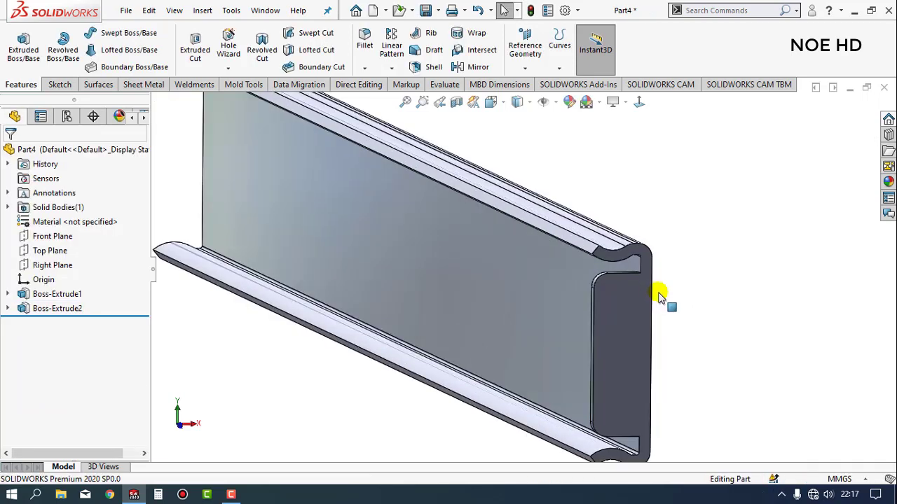
pyautogui.scroll(1, 629, 322)
pyautogui.scroll(-3, 628, 323)
pyautogui.scroll(3, 647, 326)
pyautogui.scroll(-2, 544, 307)
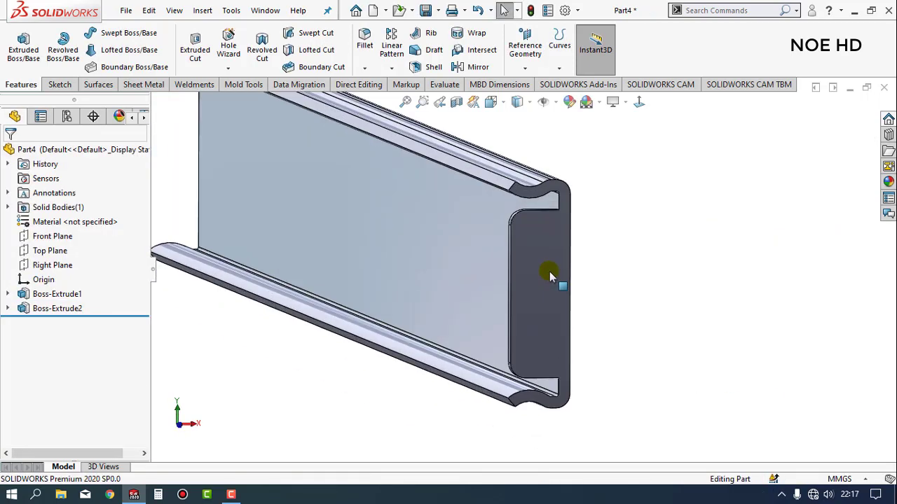
pyautogui.scroll(-2, 550, 276)
pyautogui.moveTo(571, 269); pyautogui.dragTo(570, 235, button='middle')
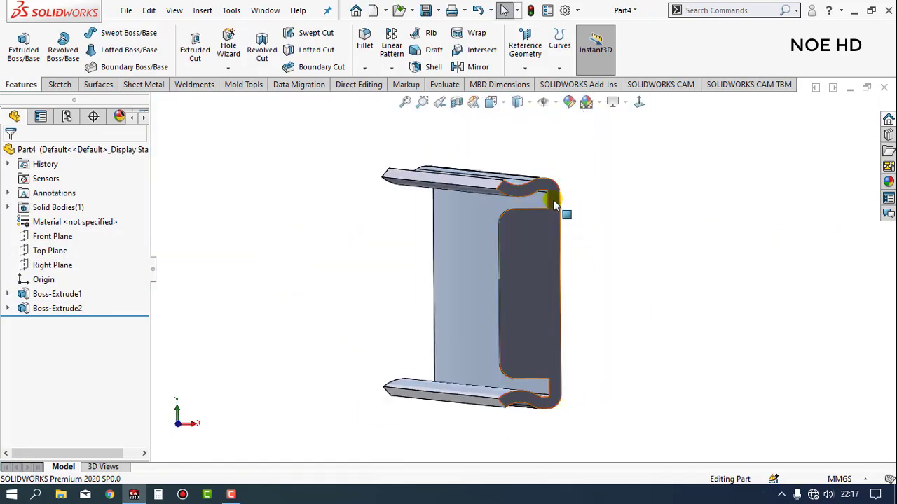
pyautogui.click(553, 203)
# Open a sketch on the end face and draw a rectangle enclosing the top curled lip
pyautogui.click(593, 161)
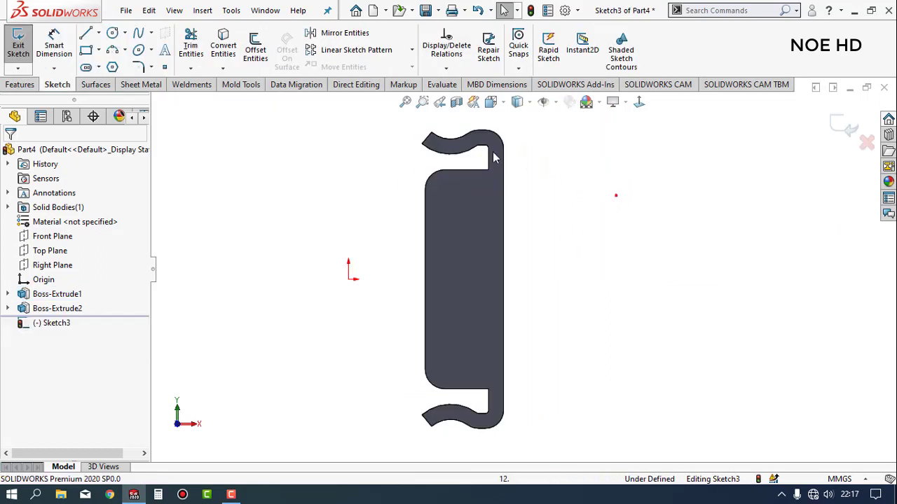
pyautogui.scroll(-2, 546, 217)
pyautogui.scroll(2, 547, 307)
pyautogui.scroll(-1, 546, 308)
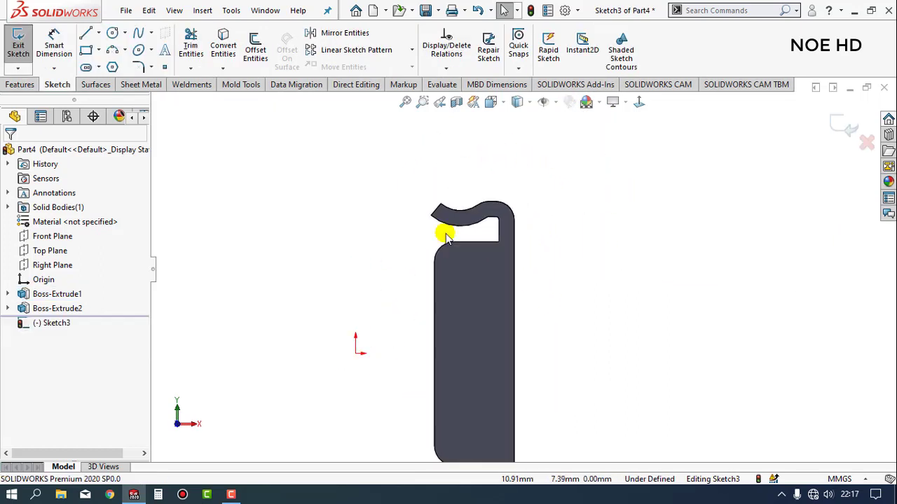
pyautogui.click(87, 52)
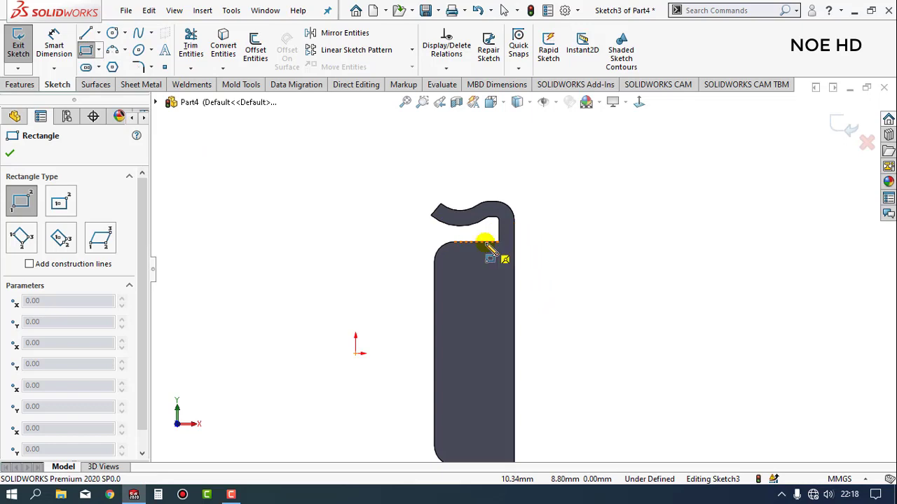
pyautogui.click(523, 242)
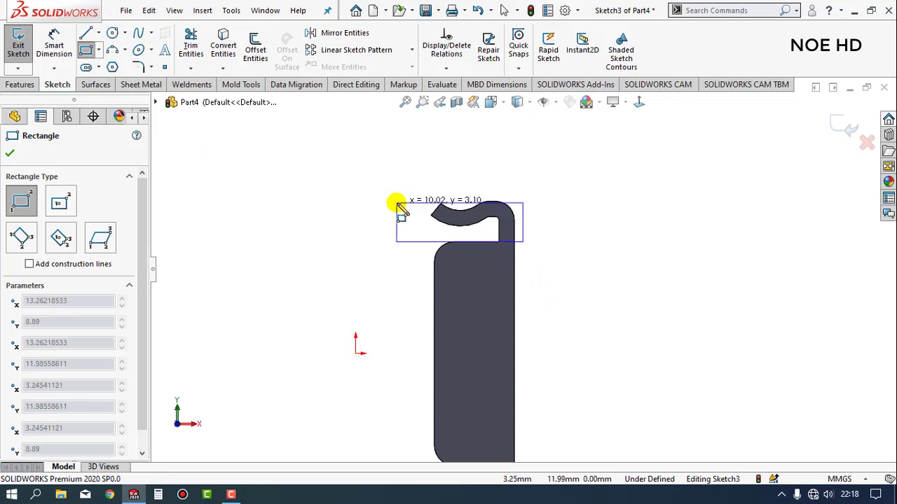
pyautogui.click(420, 190)
pyautogui.press('Escape')
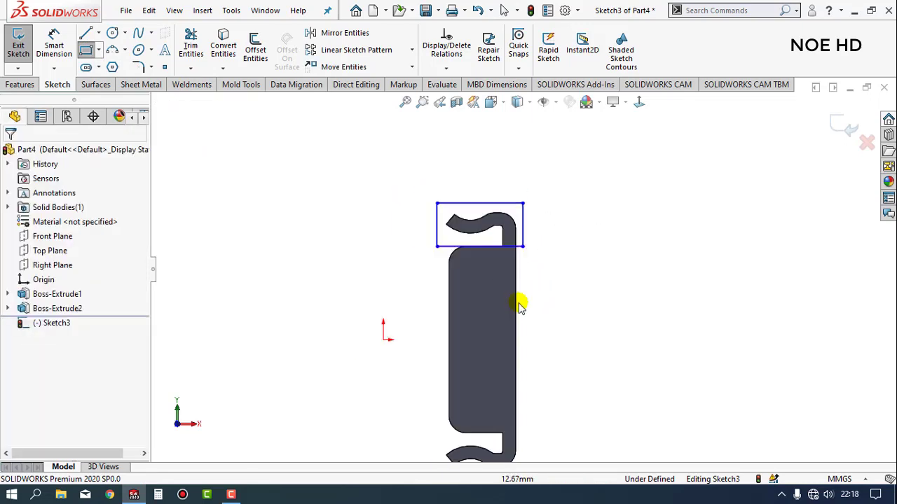
pyautogui.scroll(3, 516, 304)
# Draw a second rectangle enclosing the bottom curled lip
pyautogui.click(86, 52)
pyautogui.scroll(-2, 521, 350)
pyautogui.scroll(-2, 514, 350)
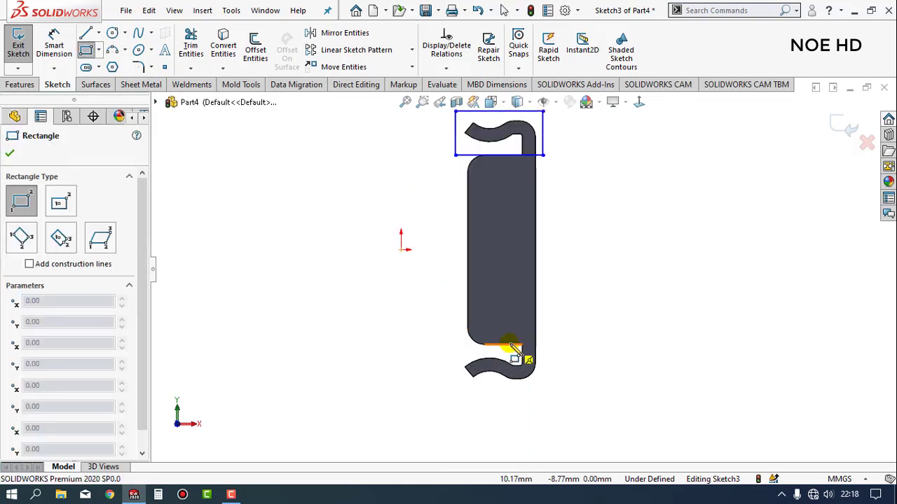
pyautogui.click(543, 344)
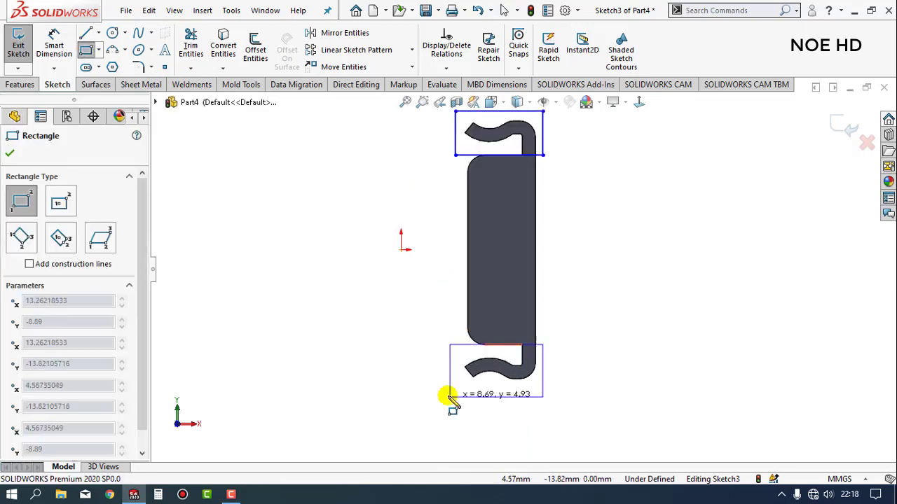
pyautogui.click(455, 396)
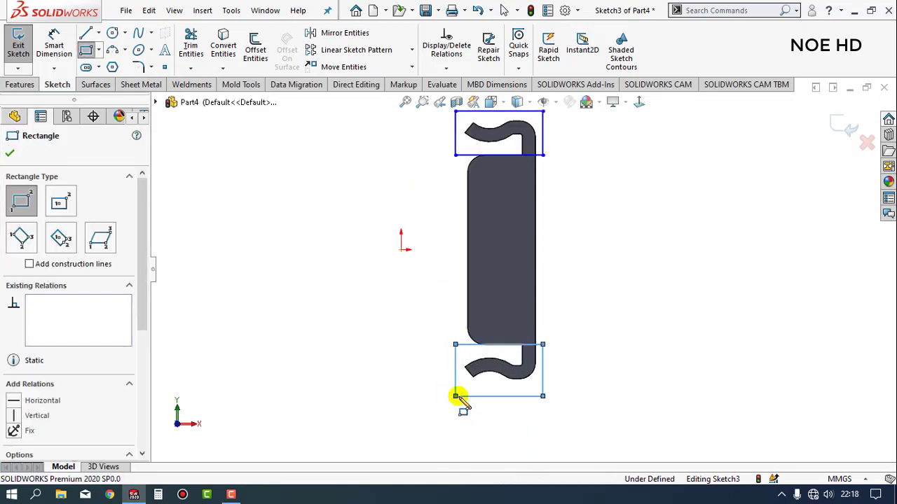
pyautogui.press('Escape')
pyautogui.scroll(2, 588, 285)
# Dimension the top lip rectangle 4.14 mm high and 8.19 mm wide
pyautogui.click(54, 46)
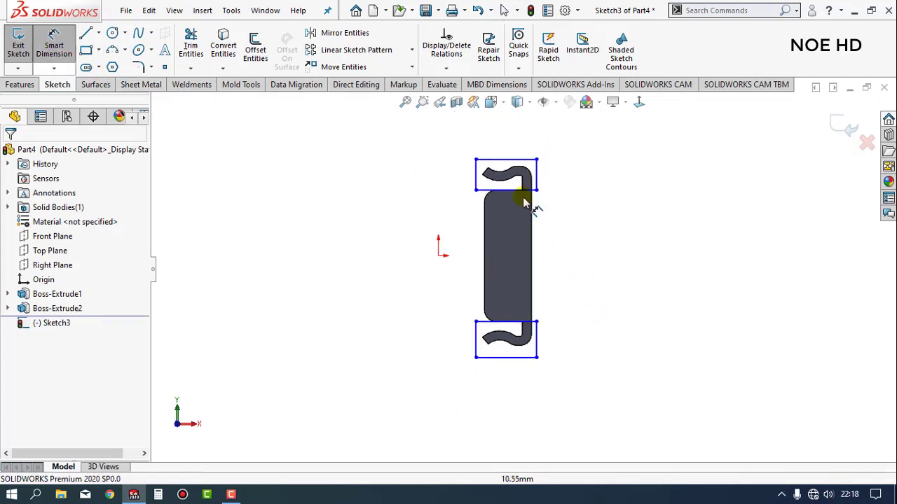
pyautogui.click(537, 175)
pyautogui.click(574, 177)
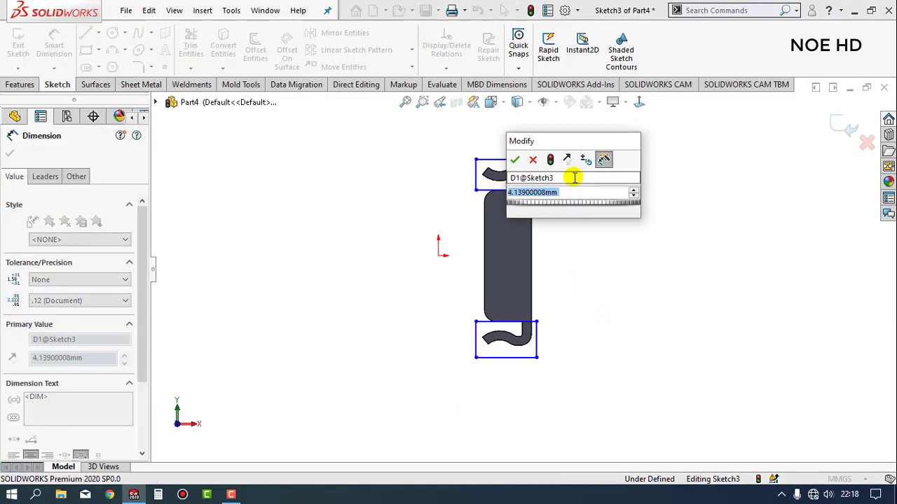
pyautogui.click(514, 160)
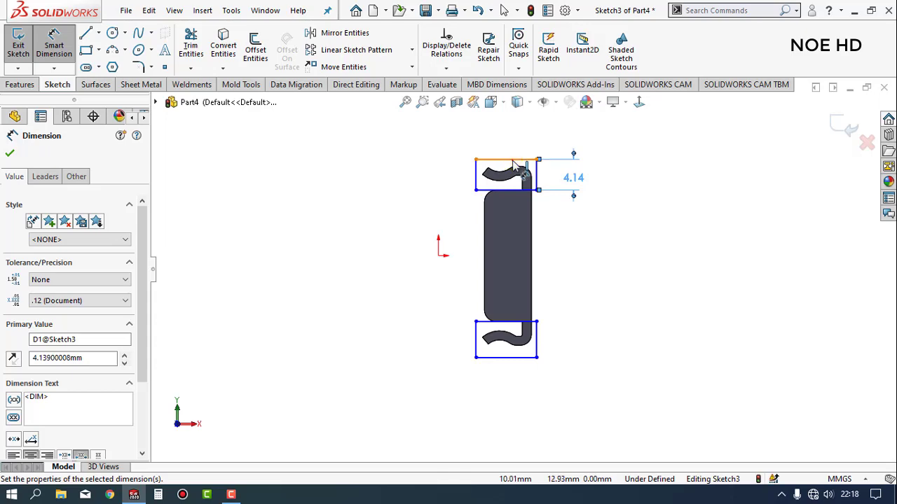
pyautogui.click(515, 161)
pyautogui.click(471, 124)
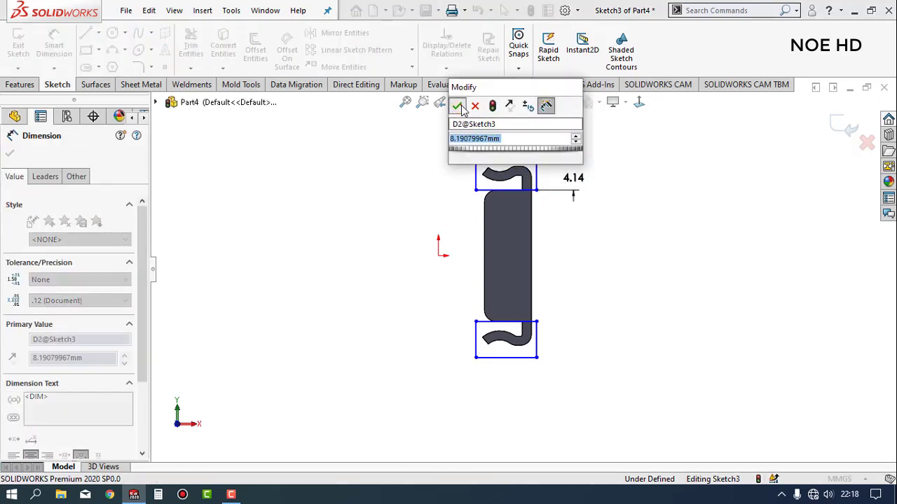
pyautogui.click(458, 106)
# Give the bottom lip rectangle a 4.14 mm height and align its top line with the plate edge
pyautogui.click(537, 340)
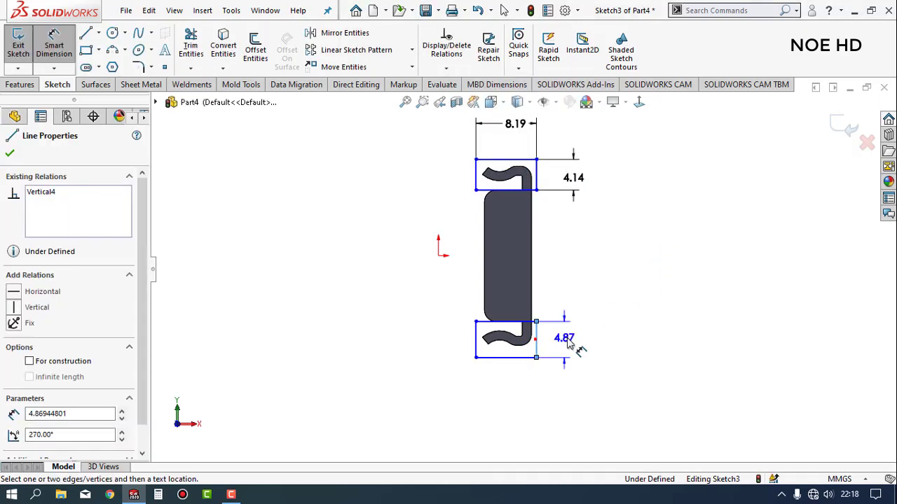
pyautogui.click(569, 341)
pyautogui.write('4.')
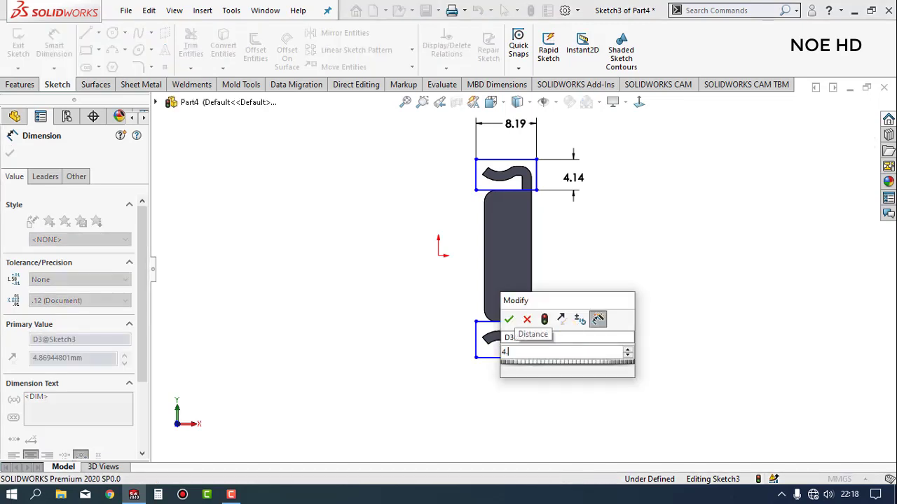
pyautogui.write('14')
pyautogui.press('Return')
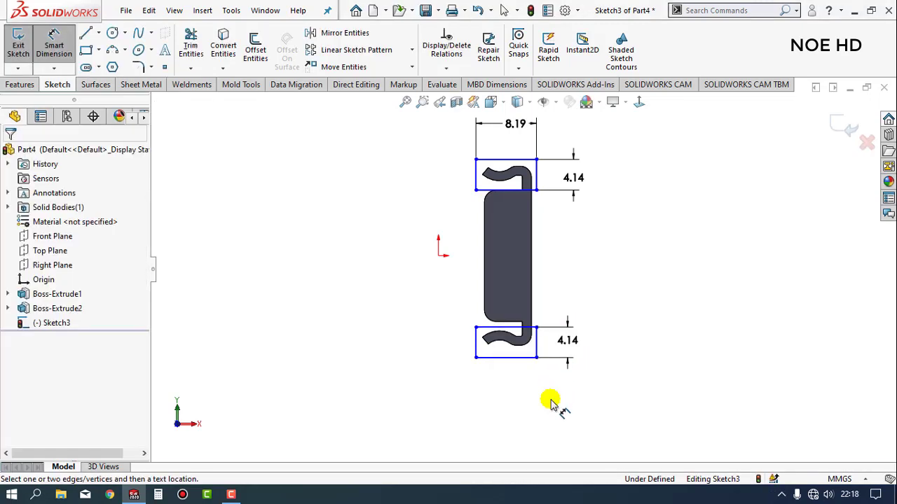
pyautogui.press('Escape')
pyautogui.scroll(-3, 512, 319)
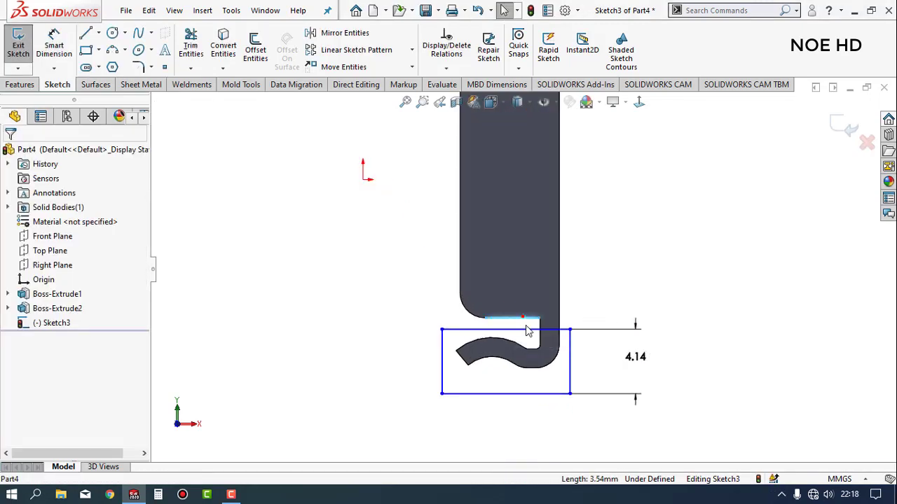
pyautogui.keyDown('ctrl'); pyautogui.click(528, 329); pyautogui.keyUp('ctrl')
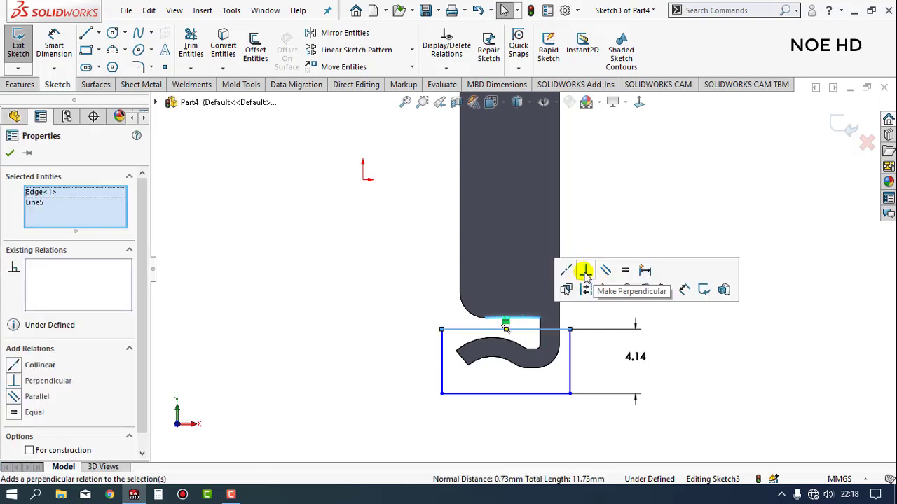
pyautogui.click(567, 273)
pyautogui.click(10, 153)
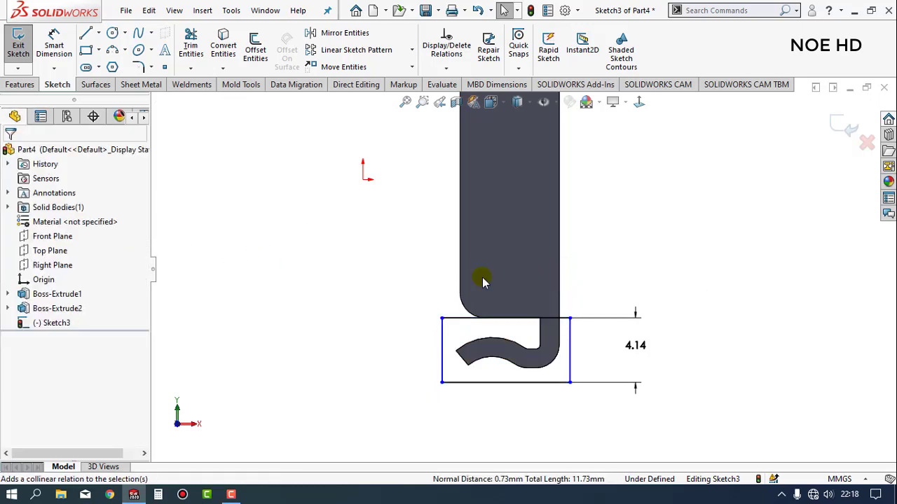
pyautogui.scroll(3, 480, 281)
# Dimension the bottom lip rectangle's width to 8.19 mm
pyautogui.click(54, 47)
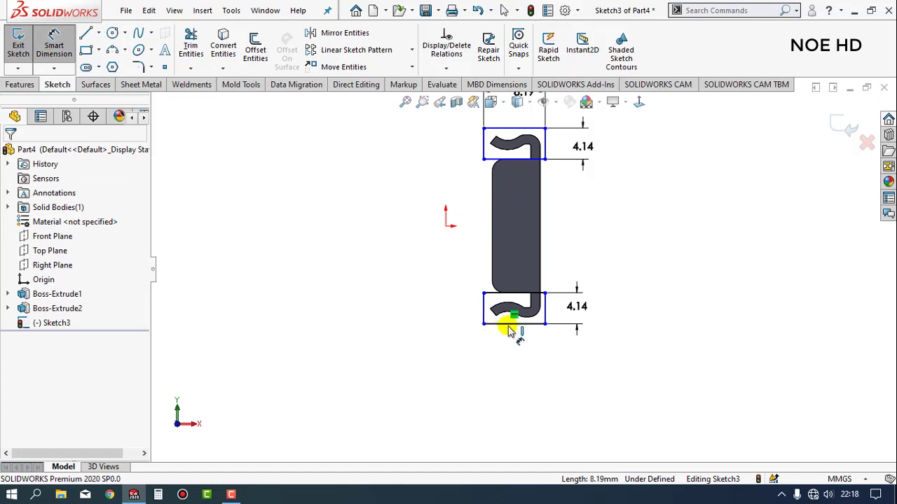
pyautogui.click(527, 368)
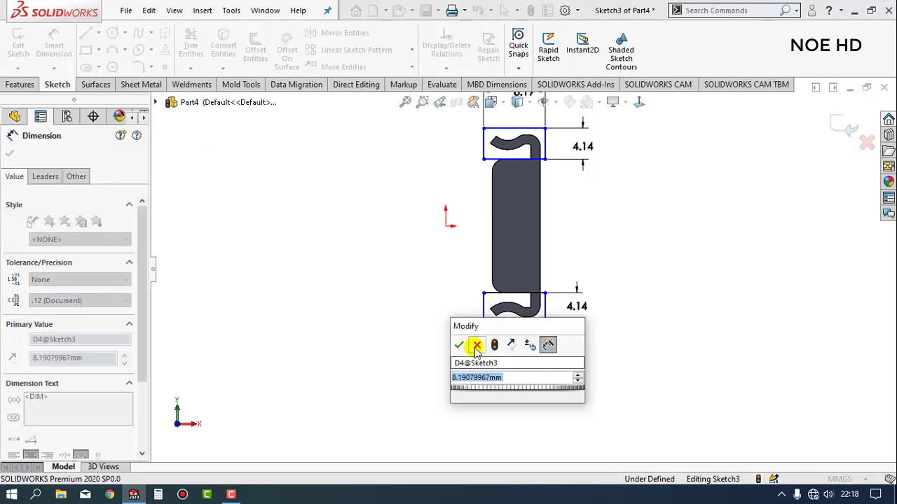
pyautogui.click(459, 345)
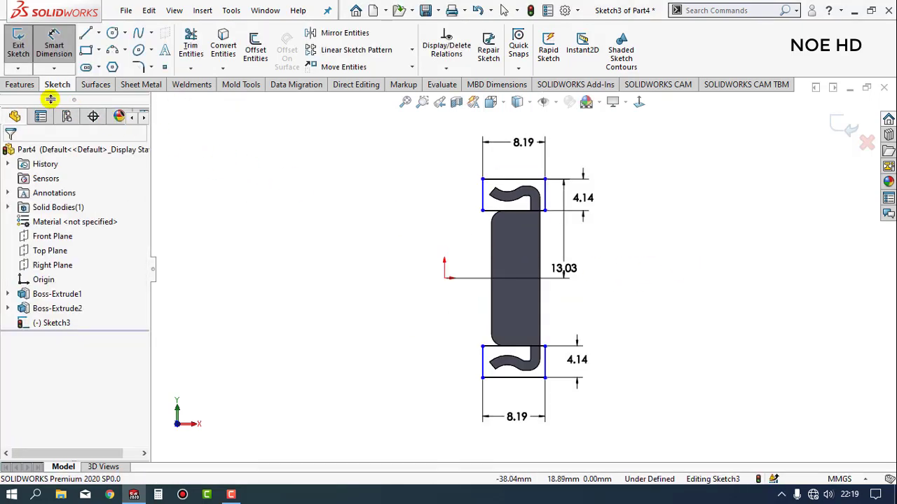
pyautogui.click(21, 84)
pyautogui.click(195, 45)
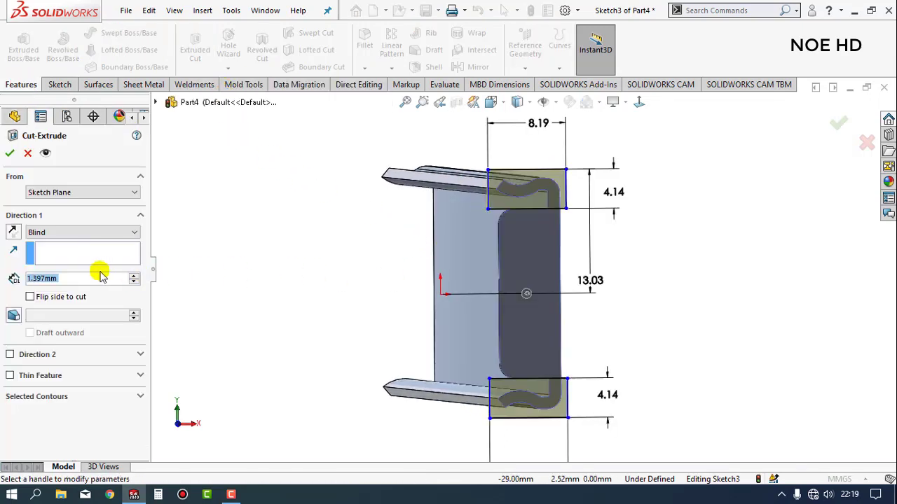
# Cut the lip rectangles 1.219 mm deep into the rail's end
pyautogui.write('1.219')
pyautogui.press('Return')
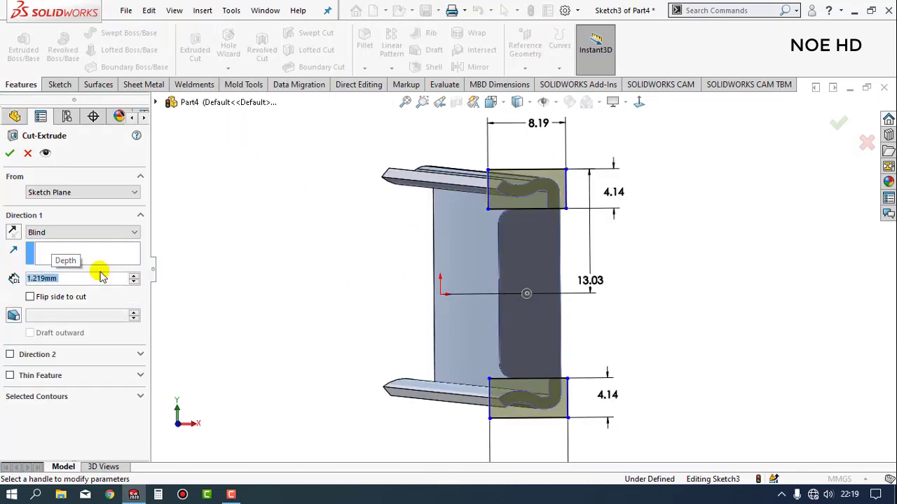
pyautogui.moveTo(184, 297); pyautogui.dragTo(395, 290, button='middle')
pyautogui.scroll(-3, 715, 374)
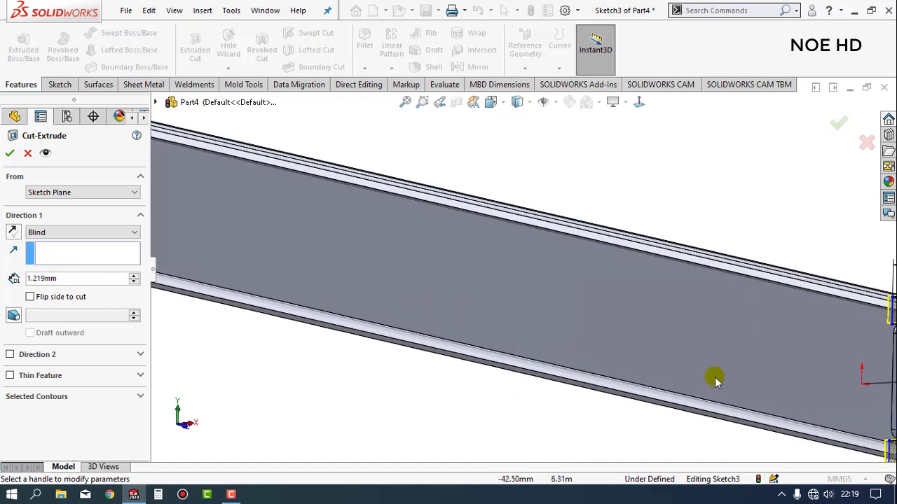
pyautogui.scroll(3, 692, 310)
pyautogui.scroll(-4, 692, 310)
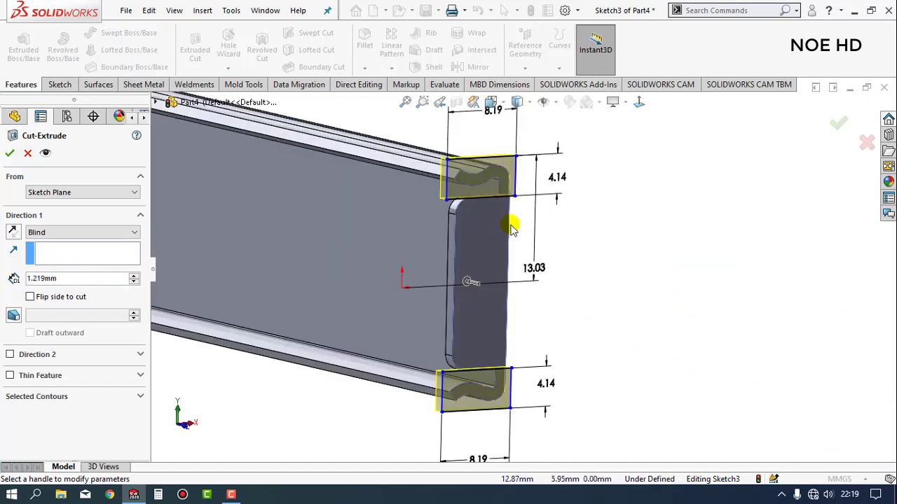
pyautogui.click(11, 159)
# Orbit to the end plate and pick its long edge below the curled lip
pyautogui.scroll(-3, 552, 236)
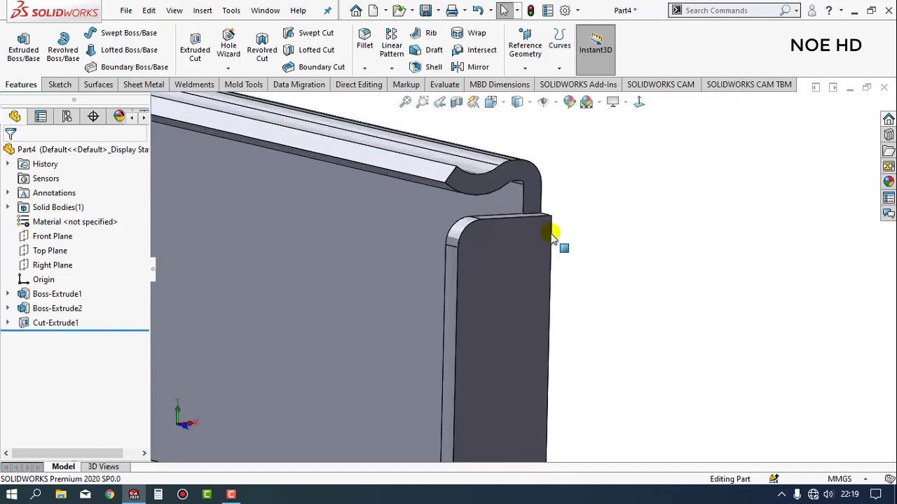
pyautogui.scroll(3, 552, 236)
pyautogui.moveTo(564, 286)
pyautogui.mouseDown(button='middle')
pyautogui.moveTo(537, 320)
pyautogui.moveTo(526, 310)
pyautogui.mouseUp(button='middle')
pyautogui.click(525, 326)
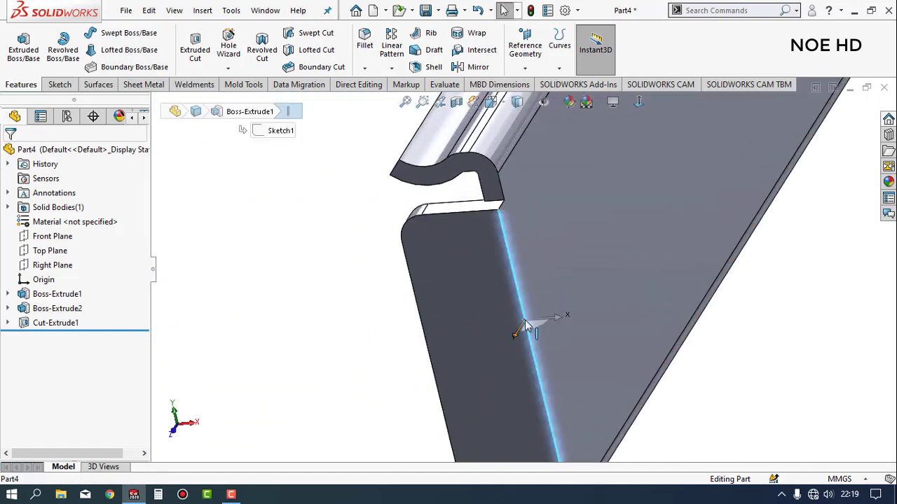
# Fillet the end plate's outer edge with a 1.219 mm radius
pyautogui.click(365, 40)
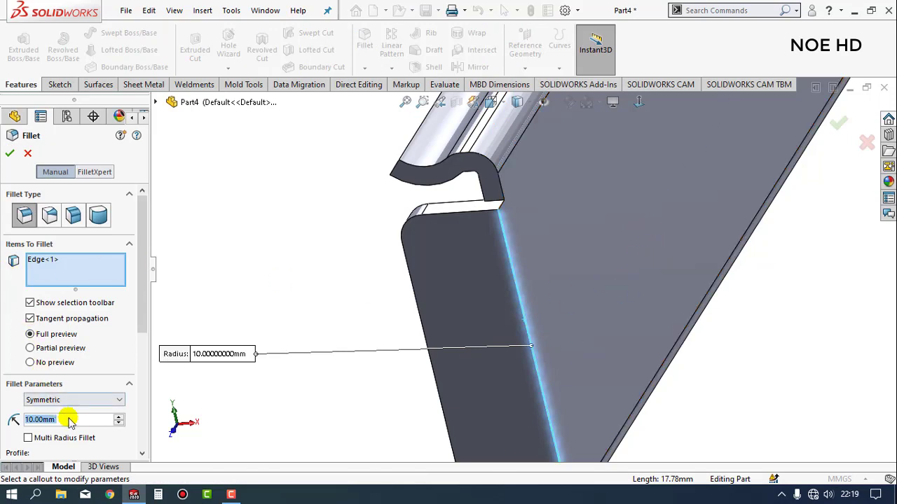
pyautogui.write('1.219')
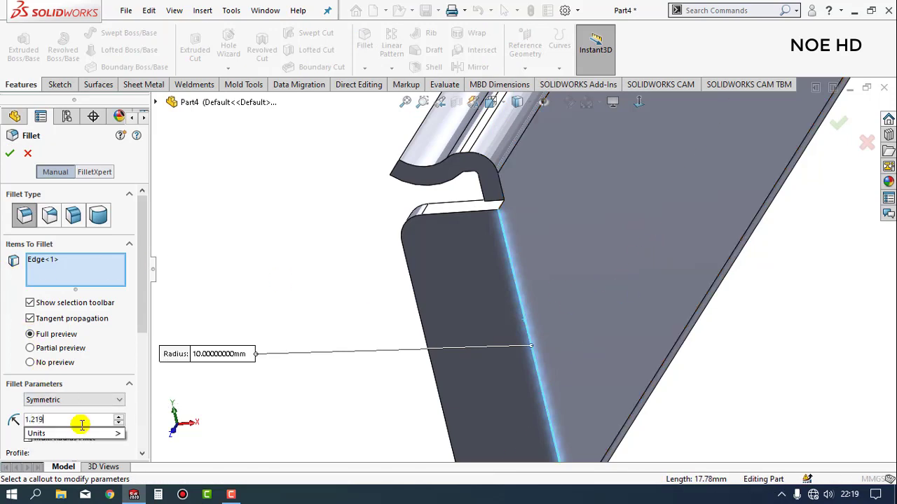
pyautogui.press('Return')
pyautogui.click(10, 152)
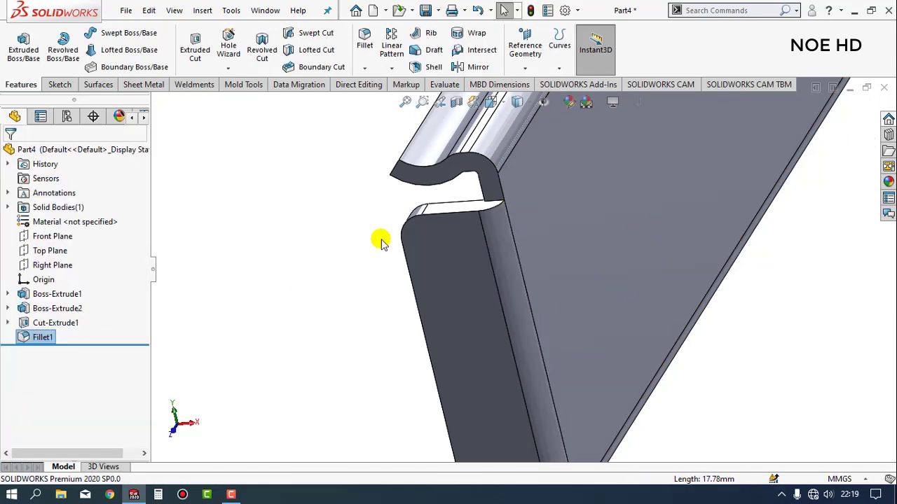
# Fillet the joint edge at the rail end with a 0.254 mm radius
pyautogui.moveTo(381, 240)
pyautogui.mouseDown(button='middle')
pyautogui.moveTo(420, 287)
pyautogui.moveTo(519, 281)
pyautogui.moveTo(476, 300)
pyautogui.mouseUp(button='middle')
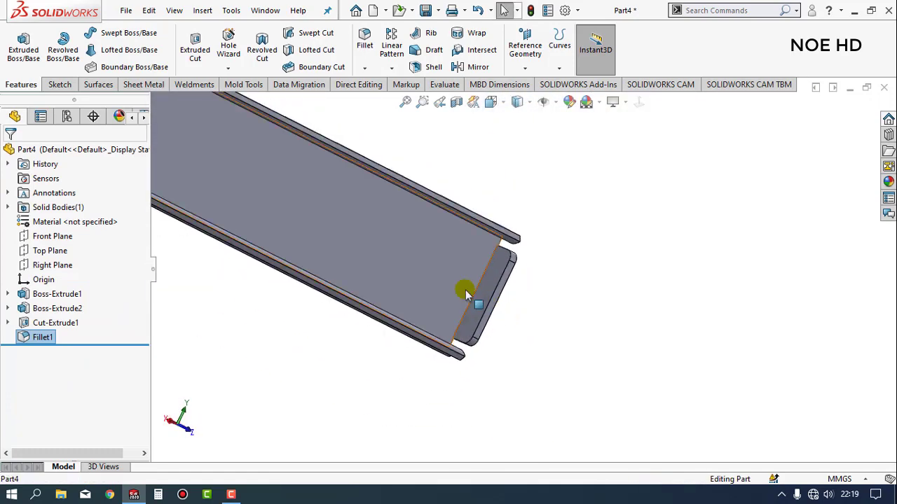
pyautogui.scroll(-3, 490, 298)
pyautogui.click(505, 284)
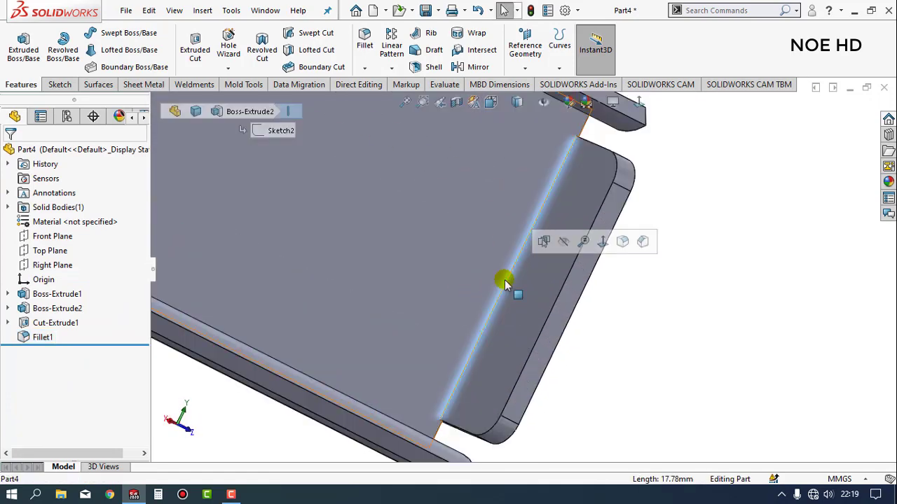
pyautogui.click(622, 242)
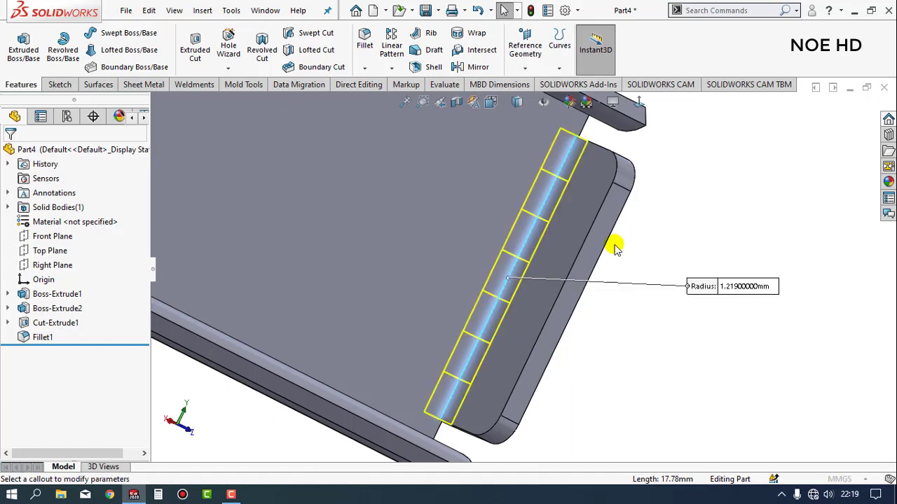
pyautogui.write('0.254')
pyautogui.press('Return')
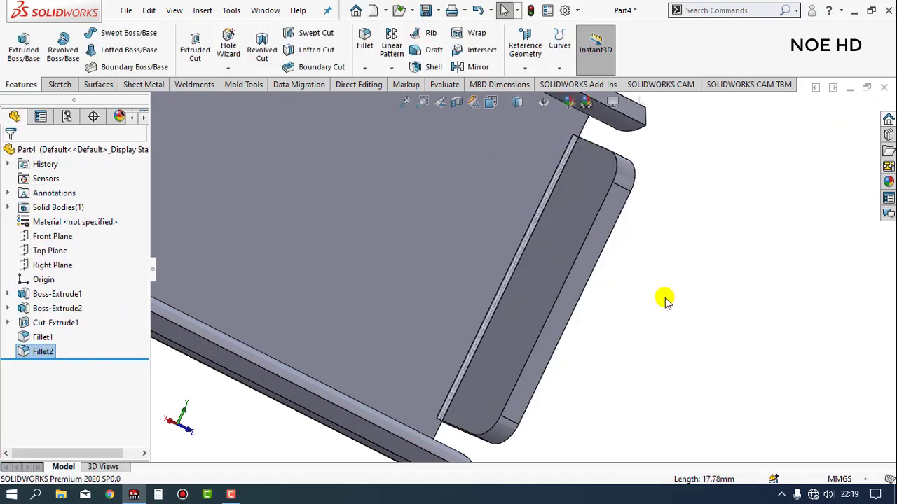
pyautogui.scroll(5, 661, 274)
# In the Back view, sketch on the end face and convert the top lip's two arc edges
pyautogui.scroll(3, 393, 181)
pyautogui.scroll(-2, 444, 210)
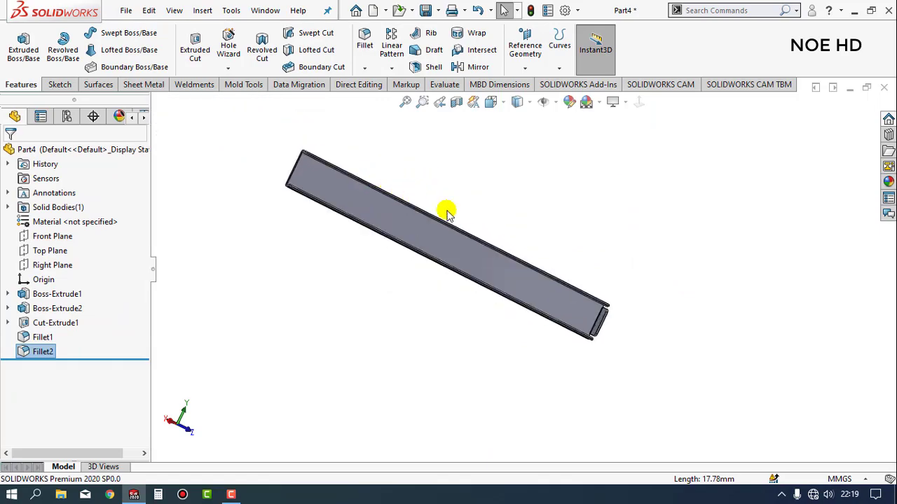
pyautogui.scroll(2, 452, 214)
pyautogui.scroll(-2, 490, 236)
pyautogui.scroll(2, 493, 241)
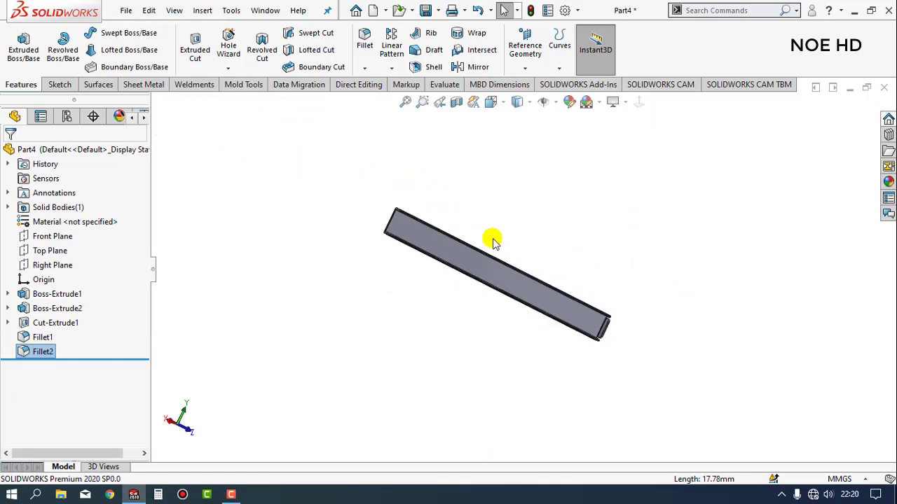
pyautogui.click(491, 102)
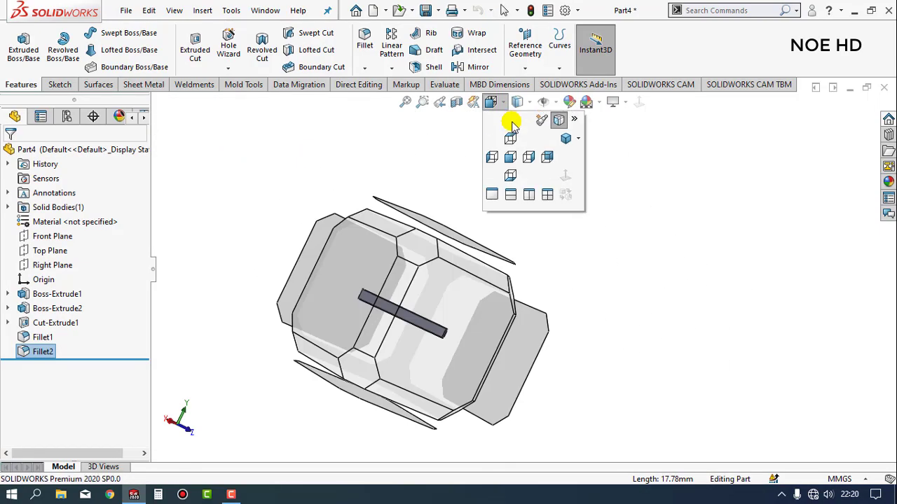
pyautogui.click(546, 155)
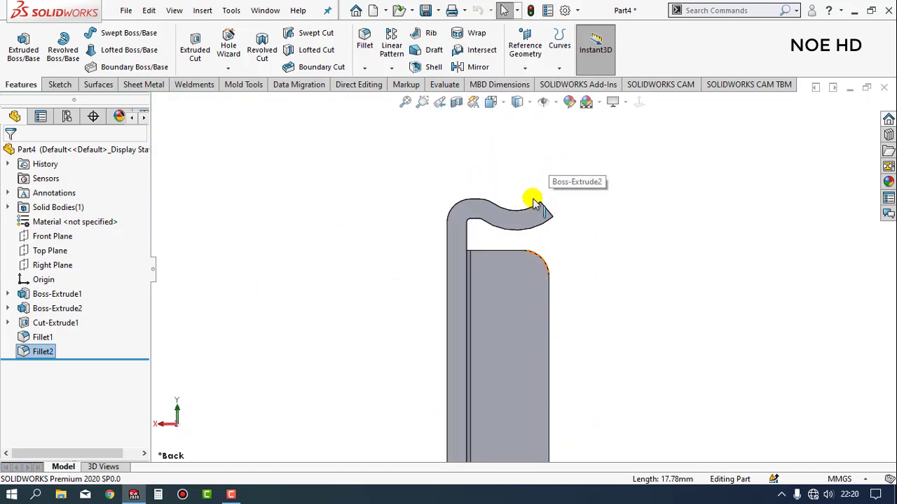
pyautogui.click(524, 216)
pyautogui.click(574, 180)
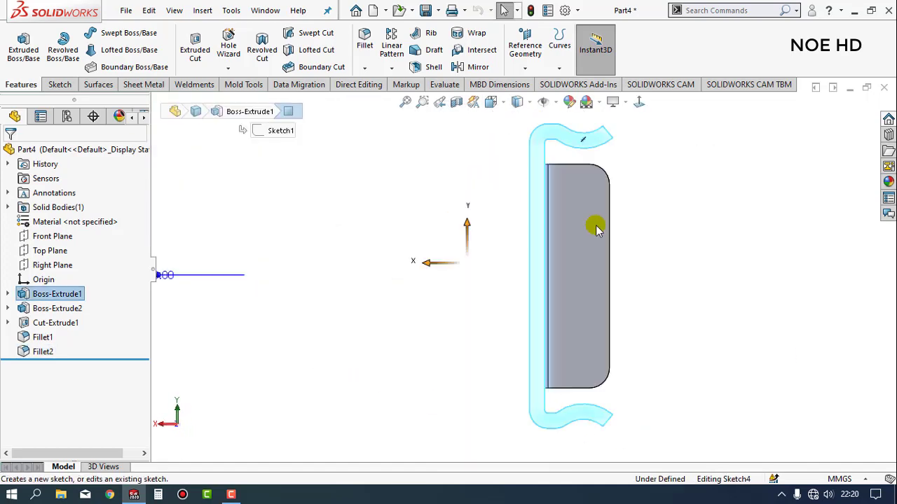
pyautogui.scroll(-3, 601, 132)
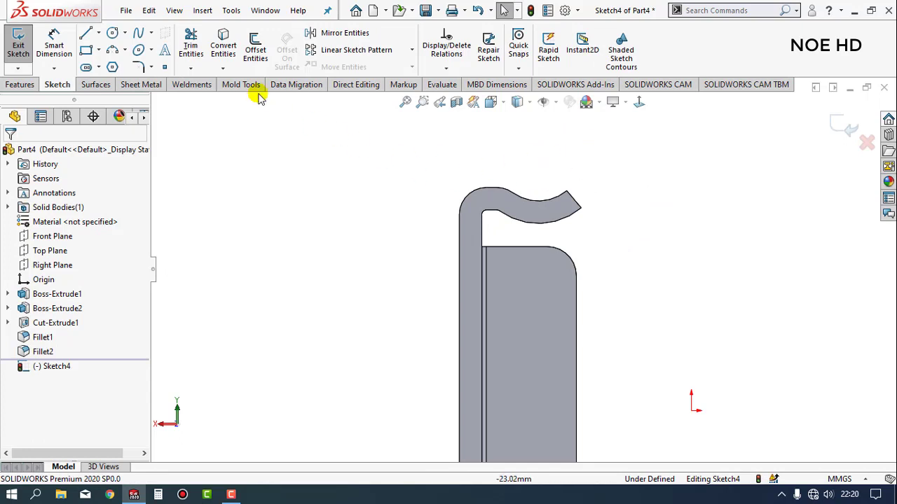
pyautogui.click(526, 224)
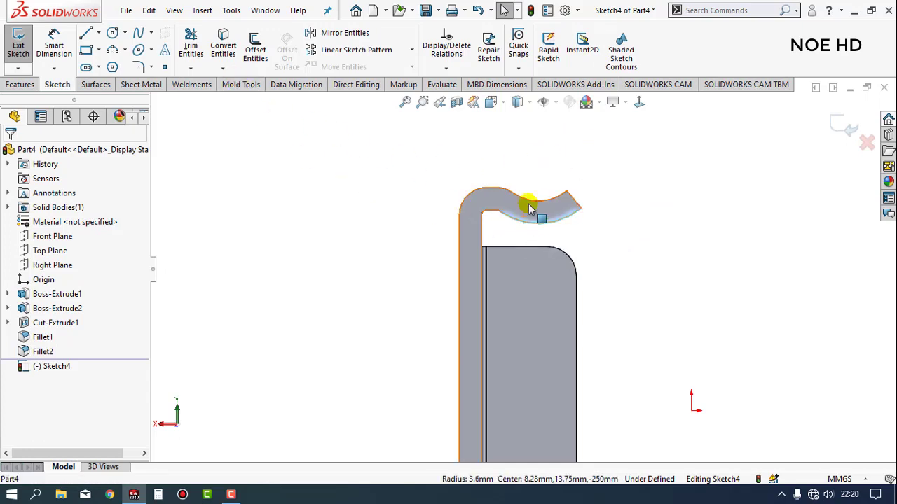
pyautogui.keyDown('ctrl'); pyautogui.click(530, 198); pyautogui.keyUp('ctrl')
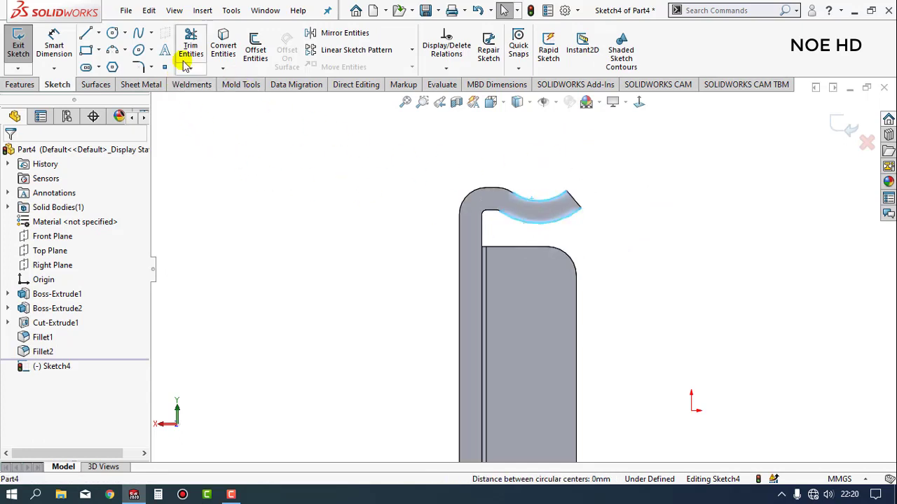
pyautogui.click(218, 39)
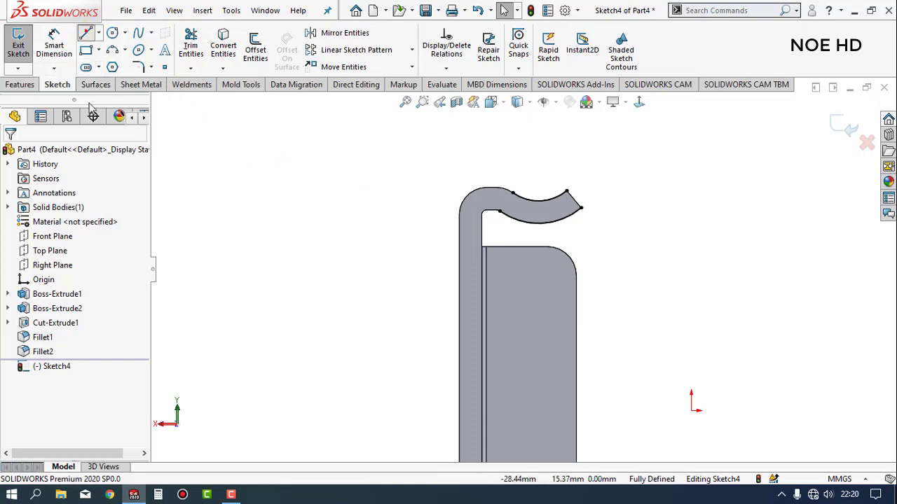
# Close the band's inner and outer ends with two short lines
pyautogui.scroll(-2, 512, 198)
pyautogui.moveTo(509, 197); pyautogui.dragTo(488, 223)
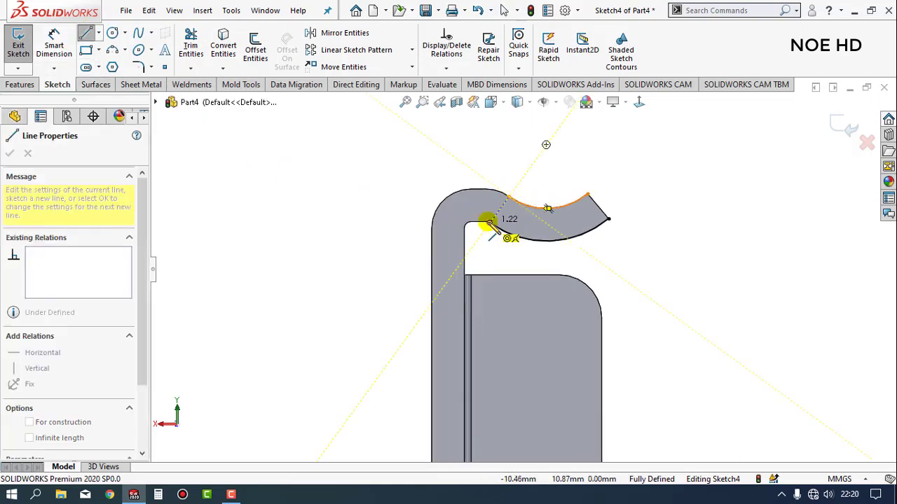
pyautogui.click(86, 33)
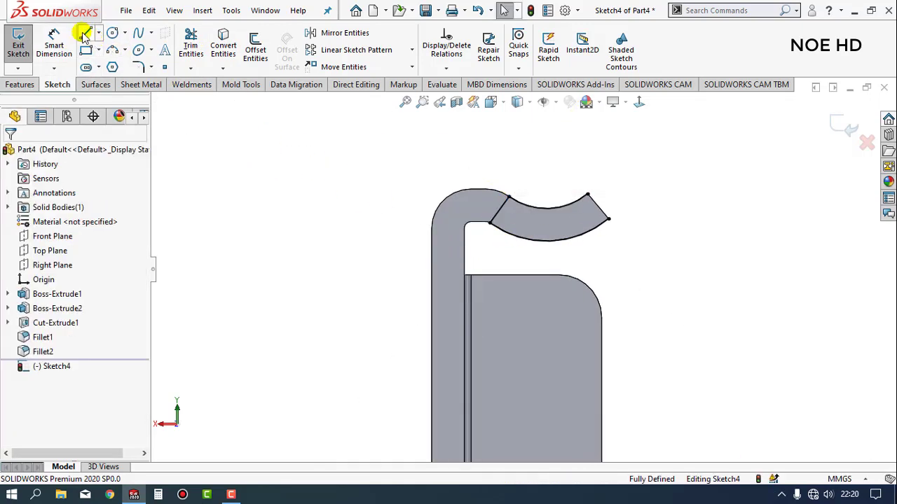
pyautogui.click(86, 33)
pyautogui.moveTo(606, 210); pyautogui.dragTo(608, 218)
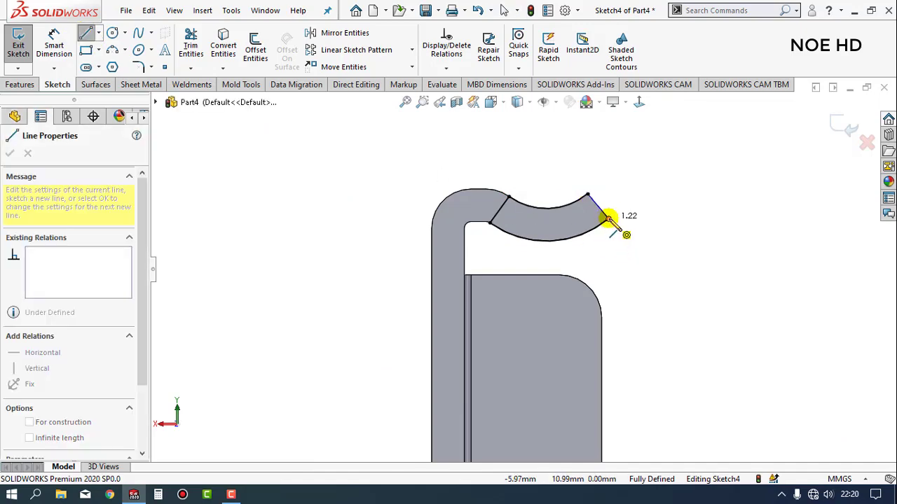
pyautogui.press('Escape')
pyautogui.press('Escape')
pyautogui.scroll(3, 620, 235)
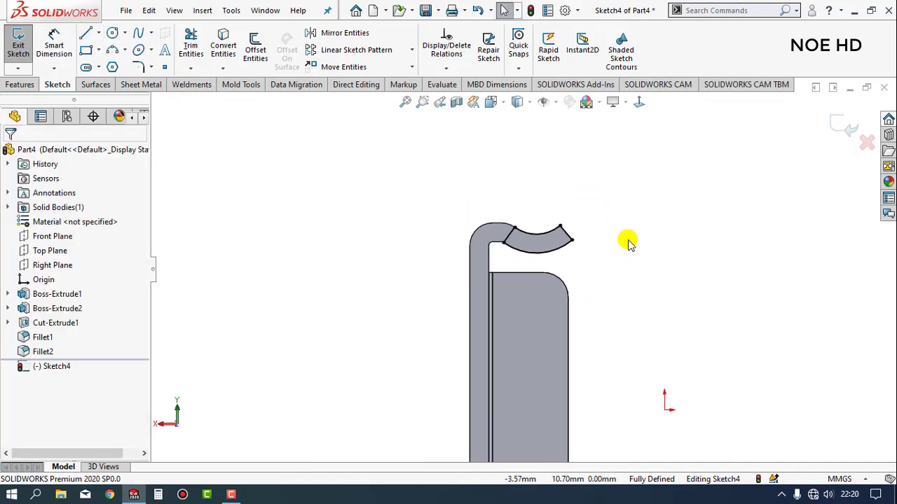
pyautogui.moveTo(621, 257); pyautogui.dragTo(398, 386, button='middle')
pyautogui.scroll(-3, 586, 223)
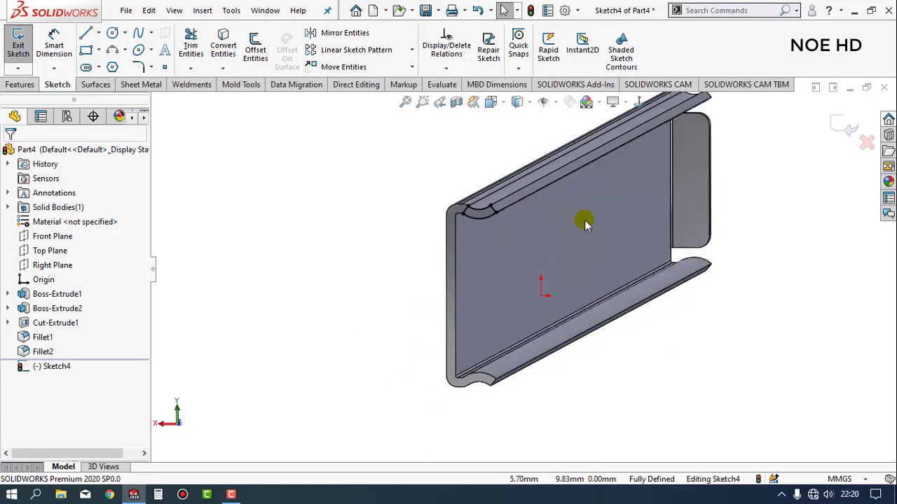
# Extruded-cut the curved lip band 5.08 mm deep to notch the upper lip
pyautogui.click(25, 85)
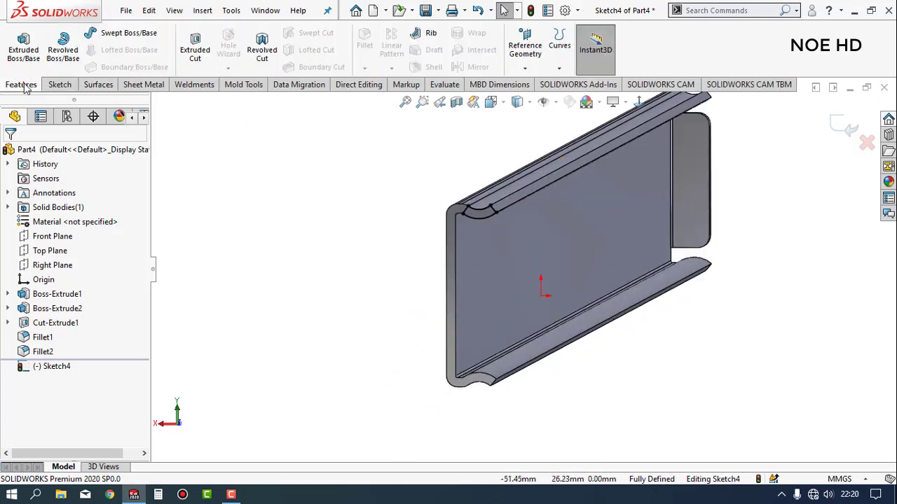
pyautogui.click(199, 54)
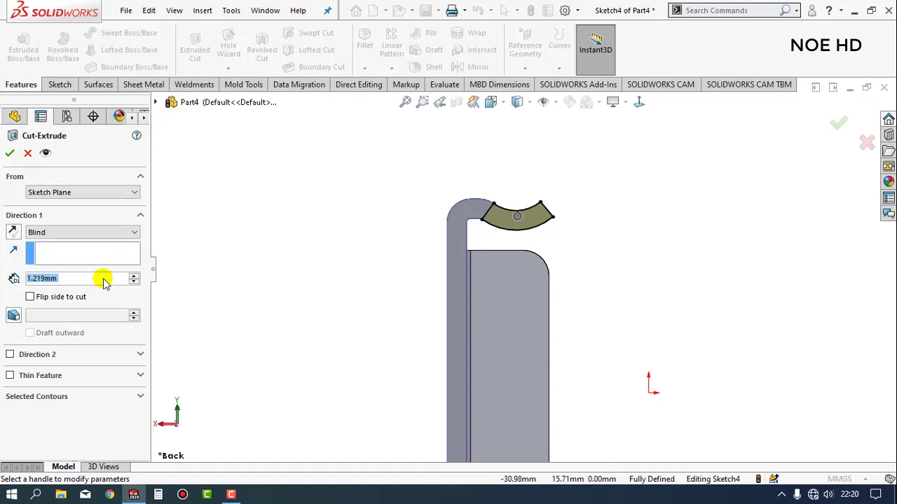
pyautogui.write('5.08')
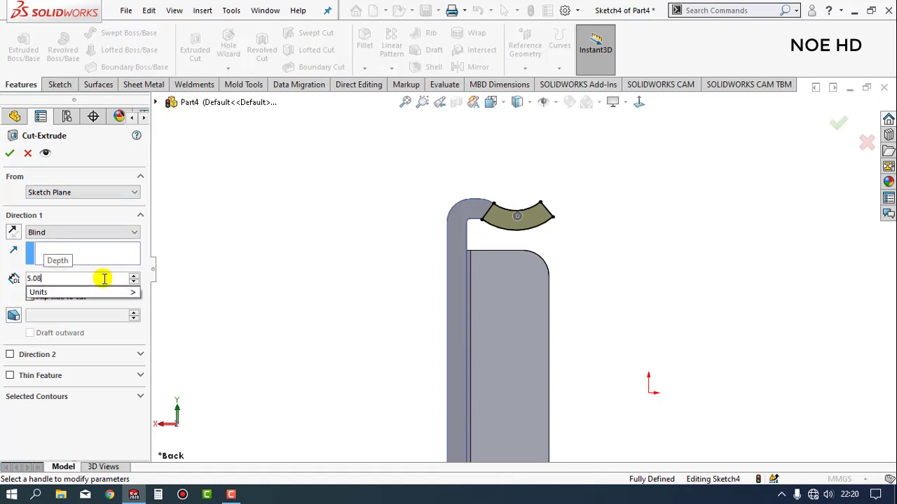
pyautogui.press('Return')
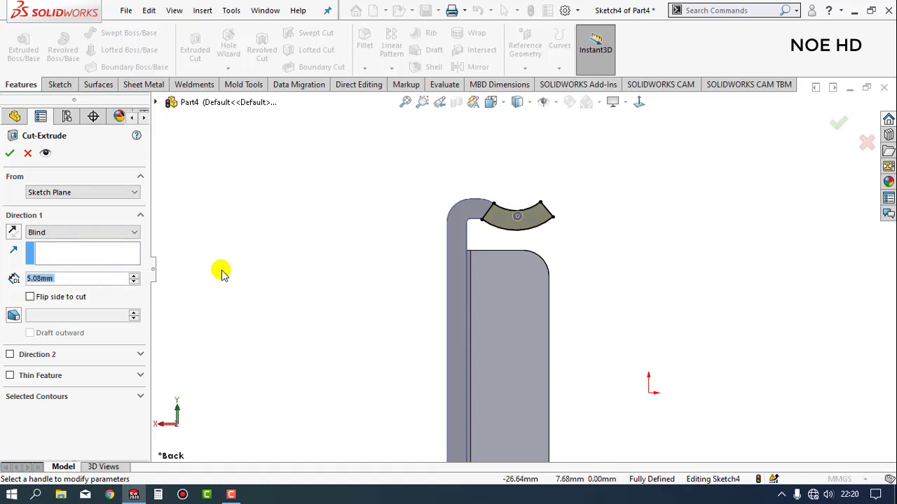
pyautogui.moveTo(691, 310)
pyautogui.mouseDown(button='middle')
pyautogui.moveTo(701, 325)
pyautogui.moveTo(664, 378)
pyautogui.moveTo(632, 388)
pyautogui.mouseUp(button='middle')
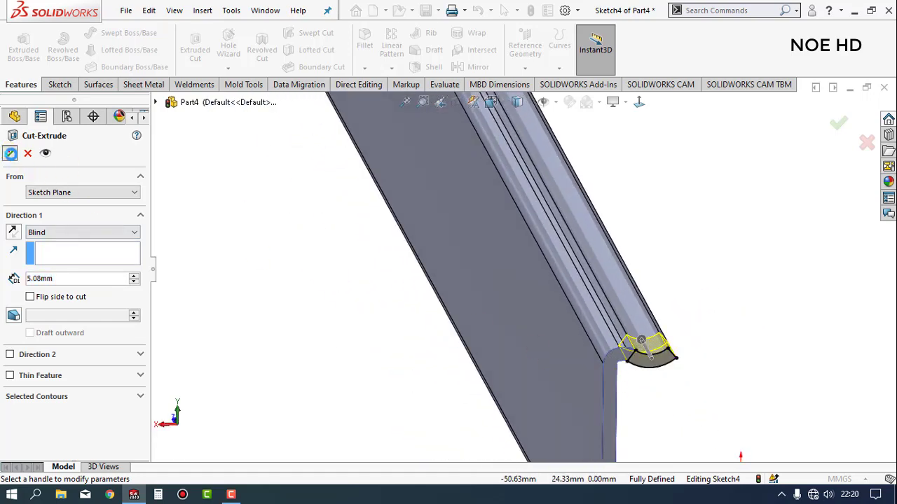
pyautogui.press('Return')
pyautogui.moveTo(687, 326)
pyautogui.mouseDown(button='middle')
pyautogui.moveTo(626, 335)
pyautogui.moveTo(645, 310)
pyautogui.moveTo(640, 346)
pyautogui.moveTo(640, 320)
pyautogui.moveTo(601, 251)
pyautogui.moveTo(574, 315)
pyautogui.mouseUp(button='middle')
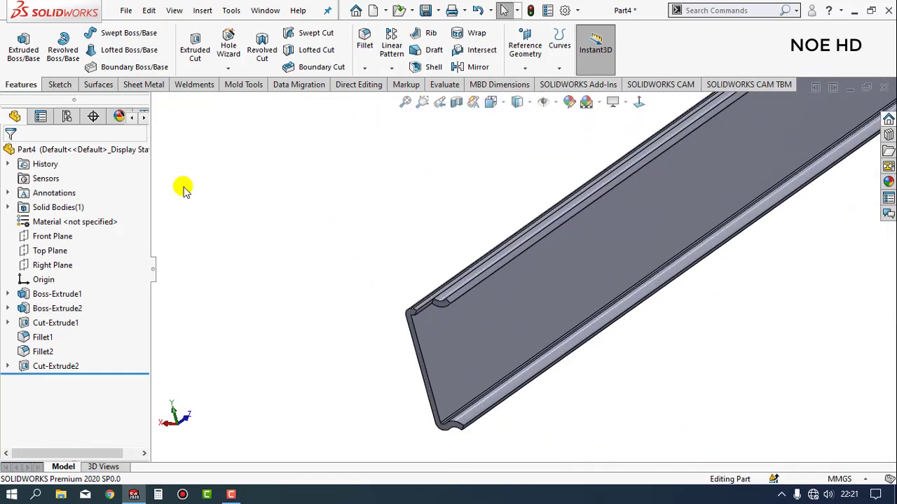
# Mirror Cut-Extrude2 about the Top Plane as Mirror1, then orbit to inspect the rail end
pyautogui.click(56, 251)
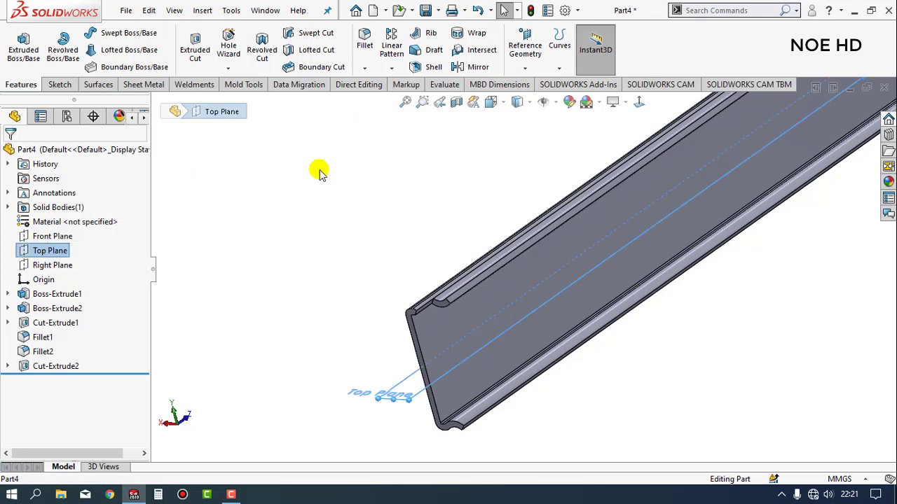
pyautogui.click(392, 67)
pyautogui.click(405, 115)
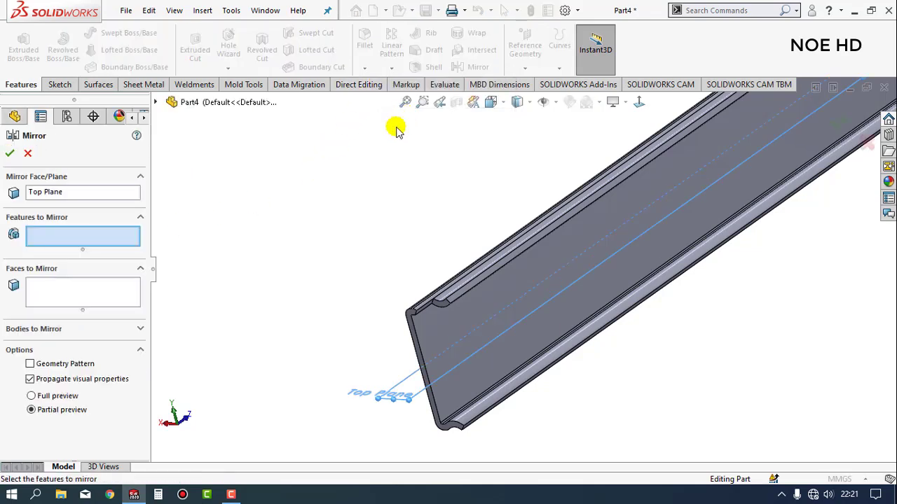
pyautogui.click(156, 102)
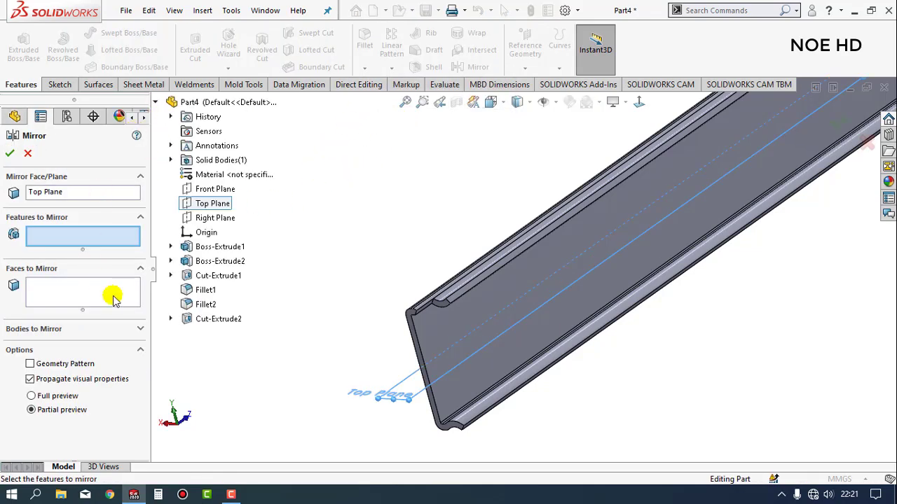
pyautogui.click(207, 321)
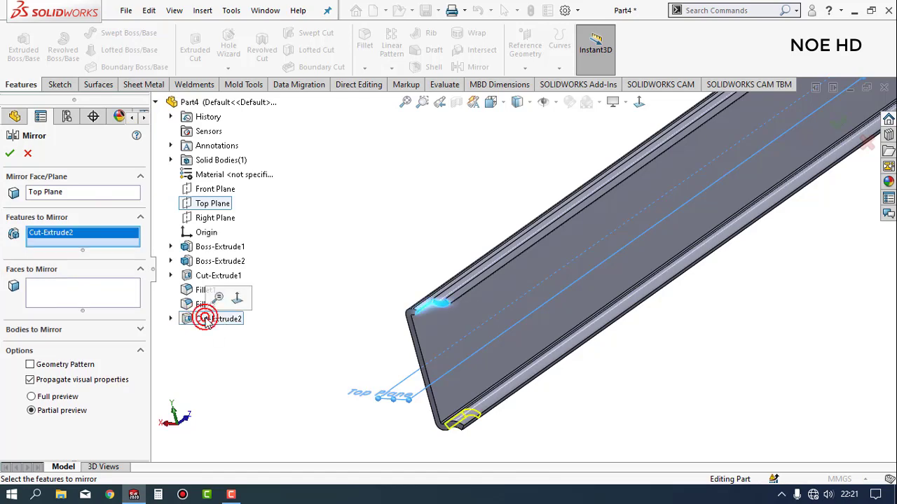
pyautogui.click(10, 153)
pyautogui.moveTo(546, 340)
pyautogui.mouseDown(button='middle')
pyautogui.moveTo(503, 260)
pyautogui.moveTo(492, 190)
pyautogui.moveTo(514, 270)
pyautogui.moveTo(551, 284)
pyautogui.mouseUp(button='middle')
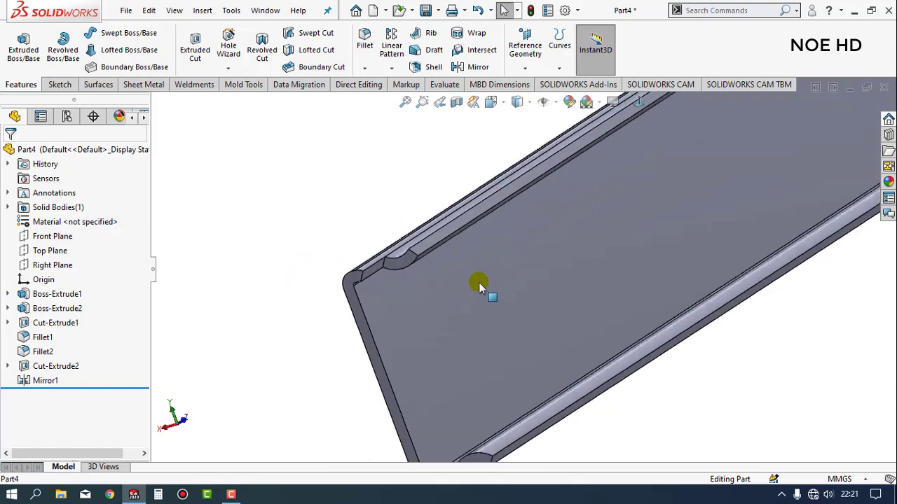
pyautogui.moveTo(480, 287)
pyautogui.mouseDown(button='middle')
pyautogui.moveTo(494, 290)
pyautogui.moveTo(510, 273)
pyautogui.moveTo(439, 226)
pyautogui.mouseUp(button='middle')
# Create Sketch5 on the lip end by converting the upper curved lip face's edges
pyautogui.click(438, 226)
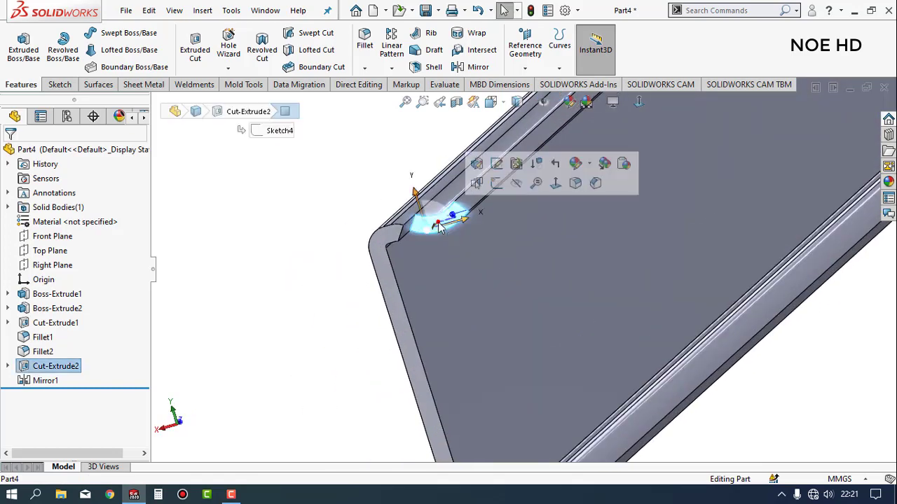
pyautogui.click(496, 183)
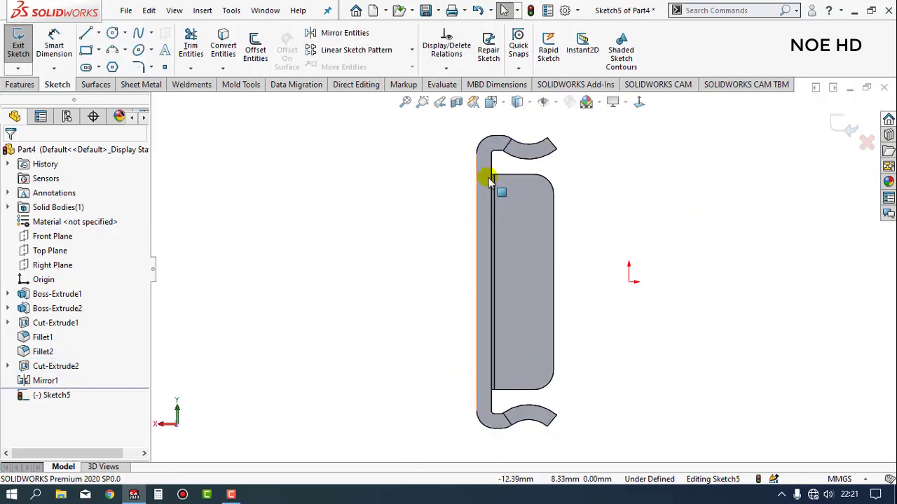
pyautogui.click(529, 156)
pyautogui.click(219, 63)
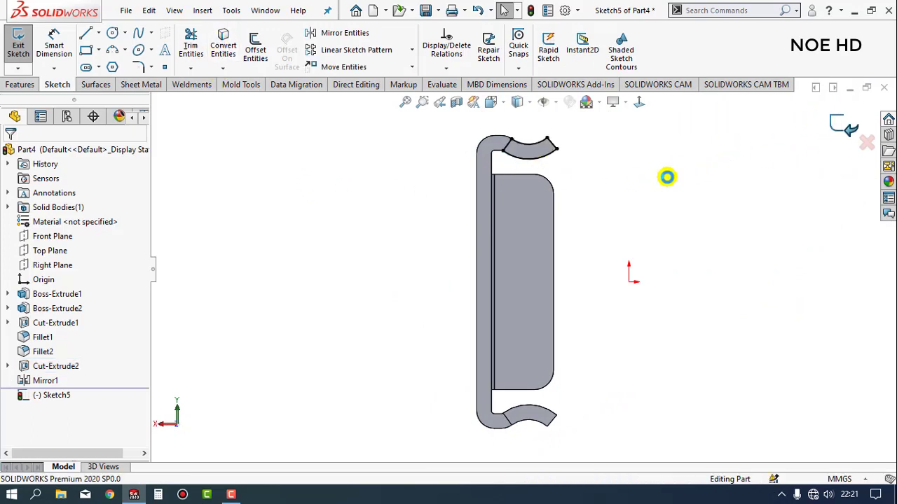
pyautogui.scroll(-3, 531, 151)
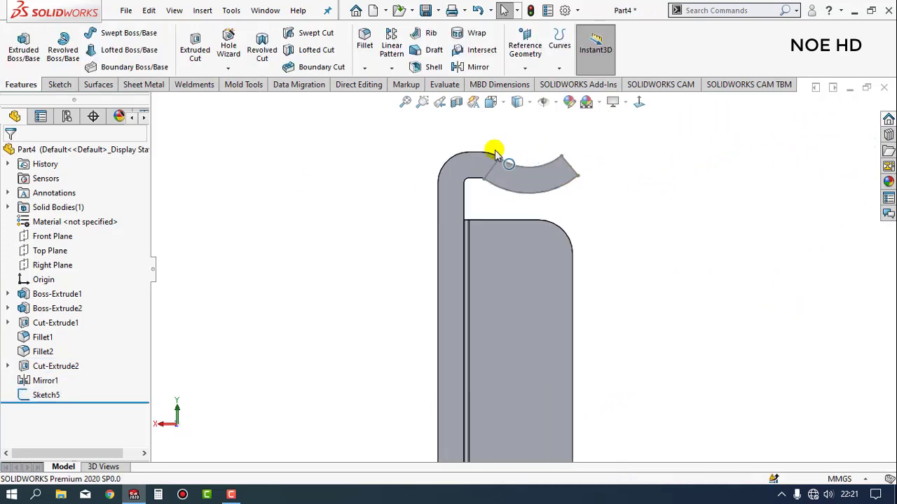
# Start Sketch6 on the end face with a cross line and an upper line into the lip
pyautogui.click(464, 161)
pyautogui.click(527, 119)
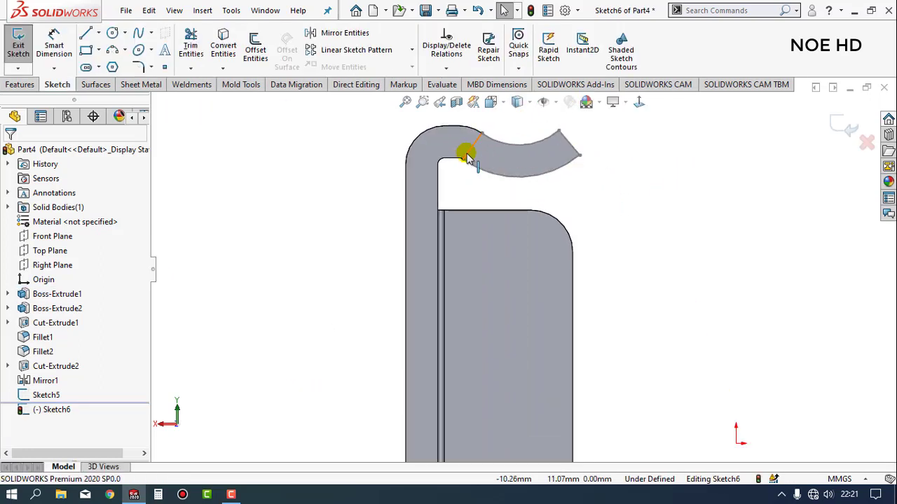
pyautogui.click(467, 156)
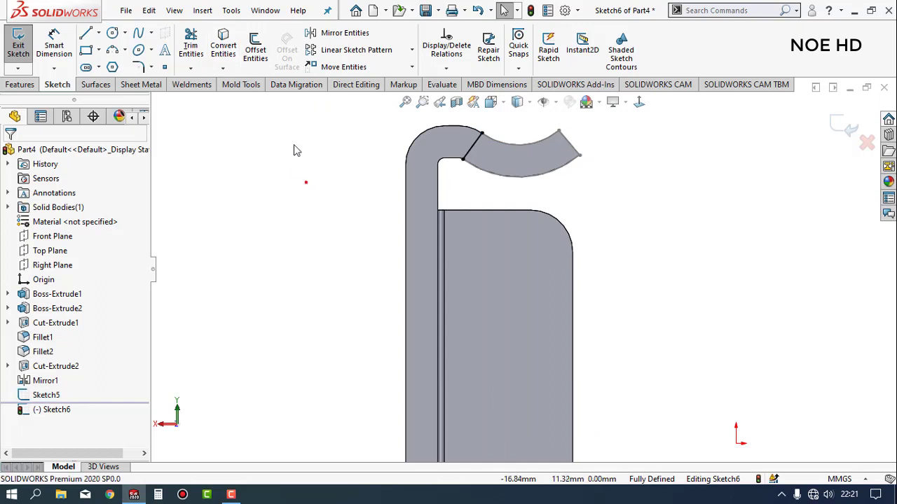
pyautogui.scroll(3, 316, 133)
pyautogui.scroll(-2, 589, 230)
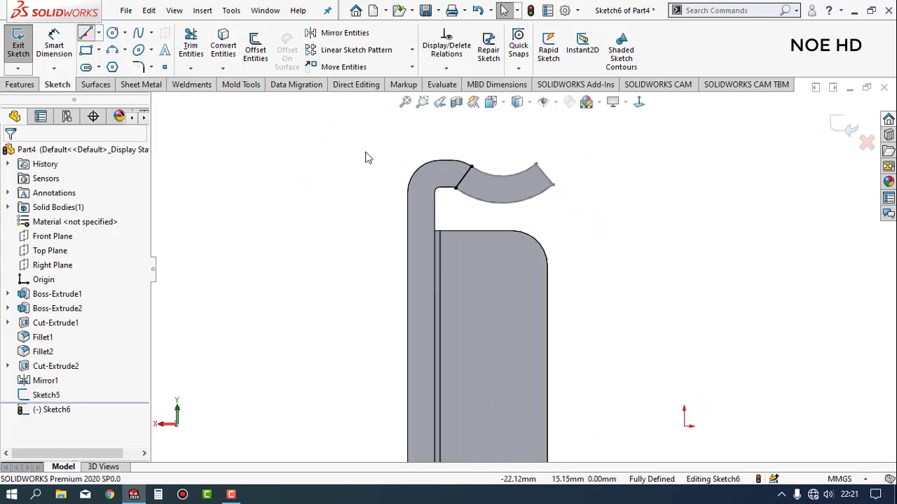
pyautogui.scroll(-3, 518, 195)
pyautogui.click(424, 149)
pyautogui.click(460, 175)
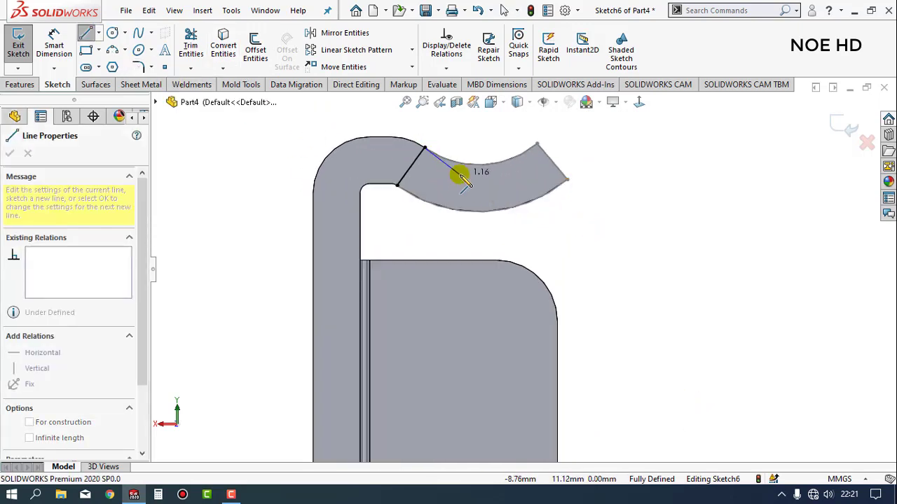
pyautogui.press('Escape')
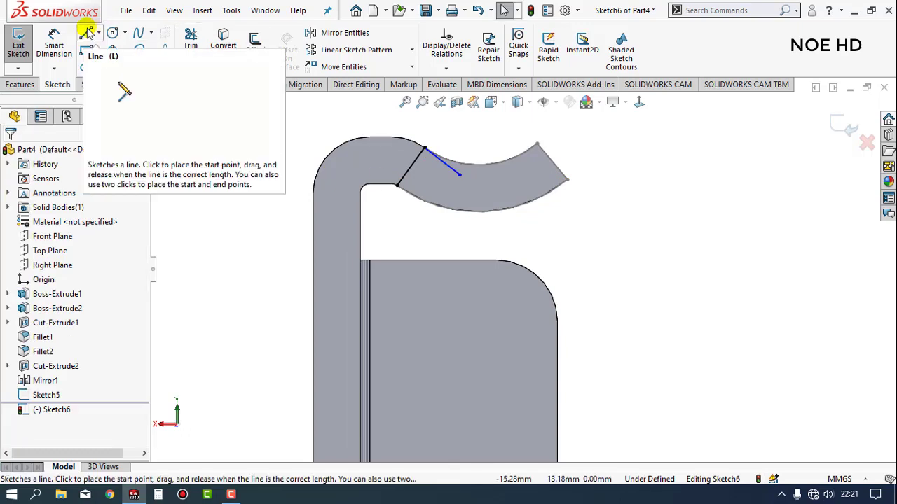
# Draw a lower line from the lip's lower corner, parallel to the upper line
pyautogui.click(86, 33)
pyautogui.click(397, 187)
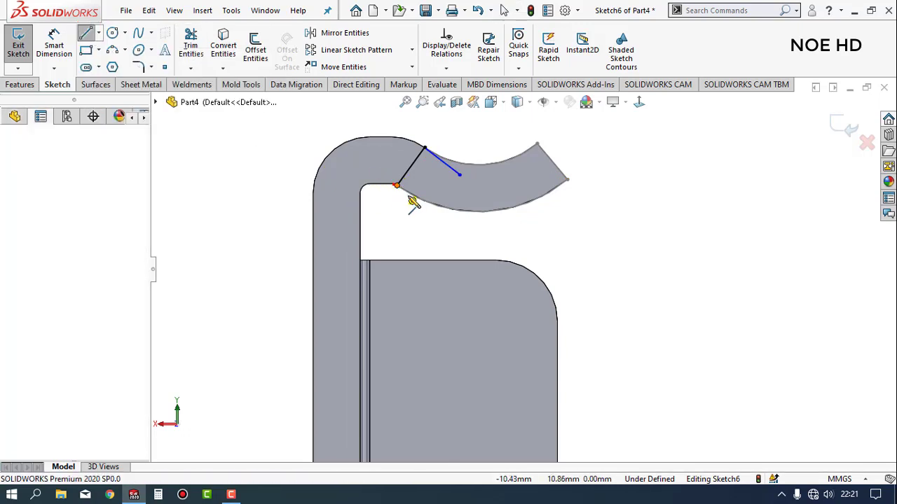
pyautogui.click(437, 214)
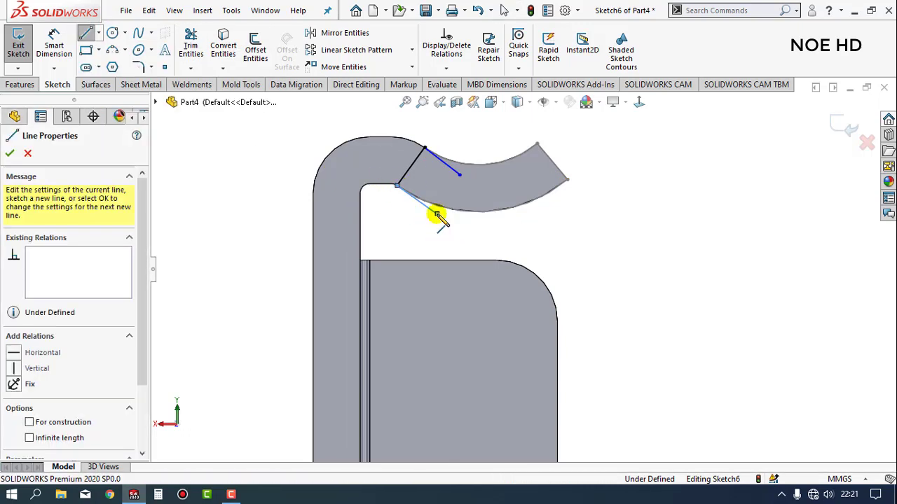
pyautogui.press('Escape')
pyautogui.click(424, 205)
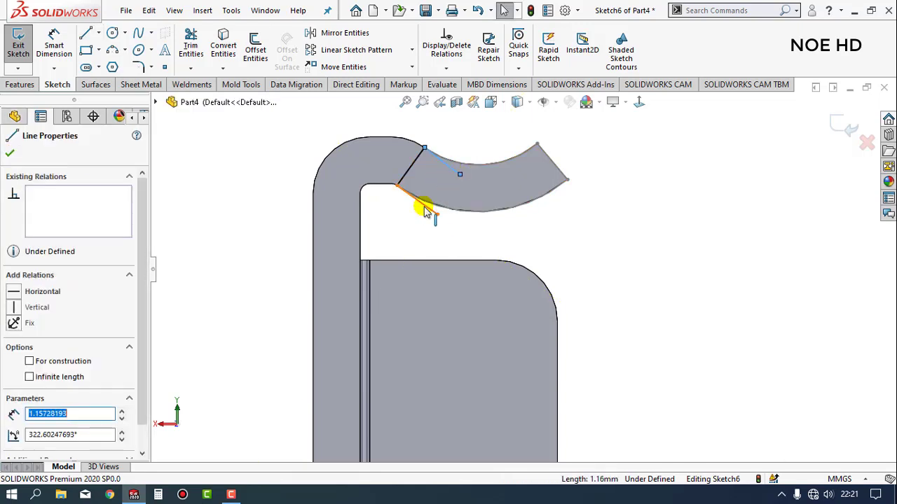
pyautogui.keyDown('ctrl'); pyautogui.click(482, 211); pyautogui.keyUp('ctrl')
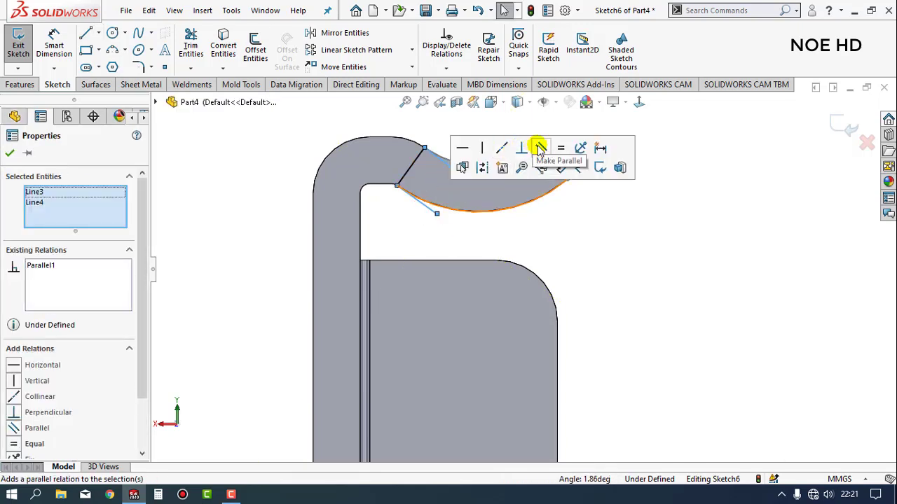
pyautogui.click(521, 150)
pyautogui.click(10, 152)
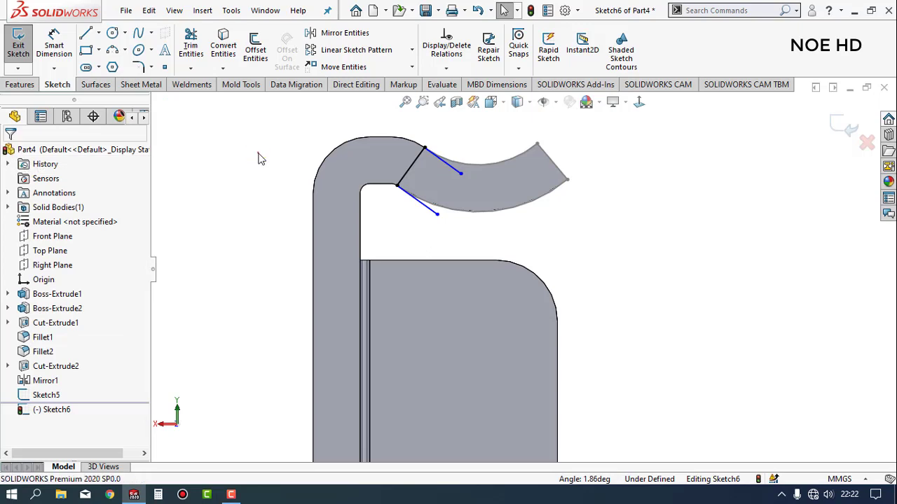
# Dimension the upper line at 90° to the cross line
pyautogui.scroll(-3, 433, 194)
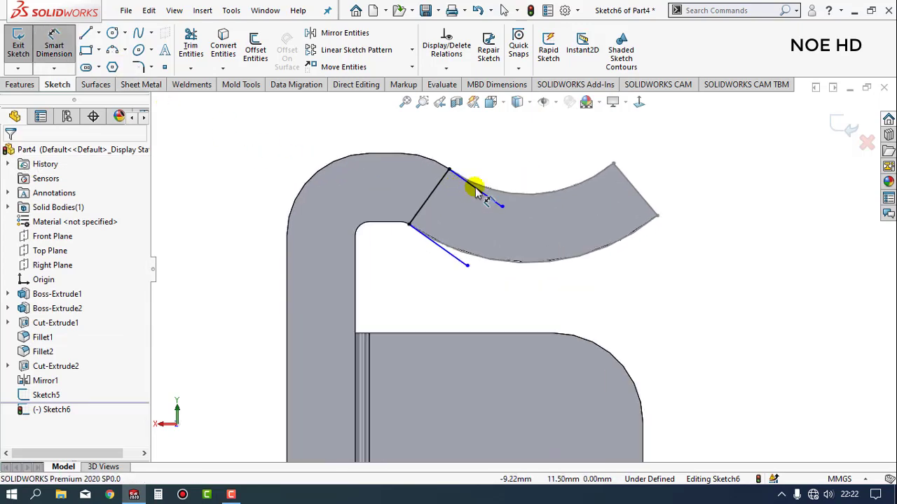
pyautogui.click(478, 194)
pyautogui.click(432, 190)
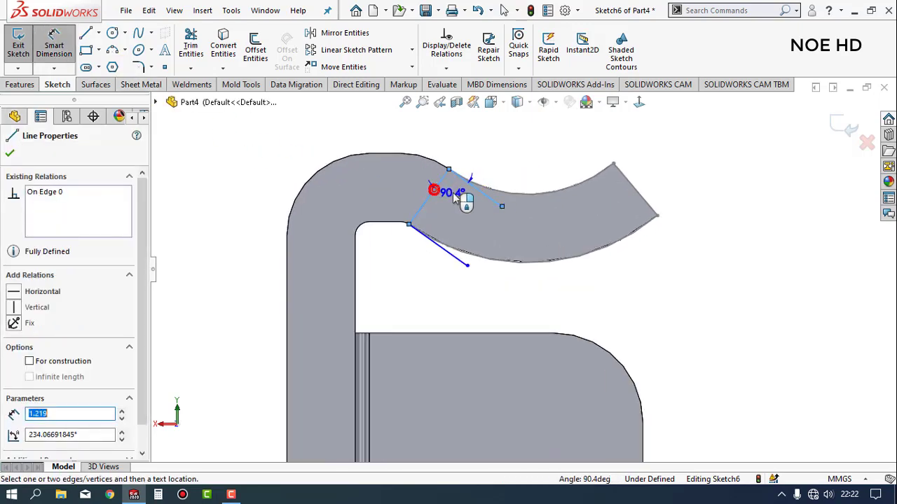
pyautogui.click(459, 201)
pyautogui.write('90')
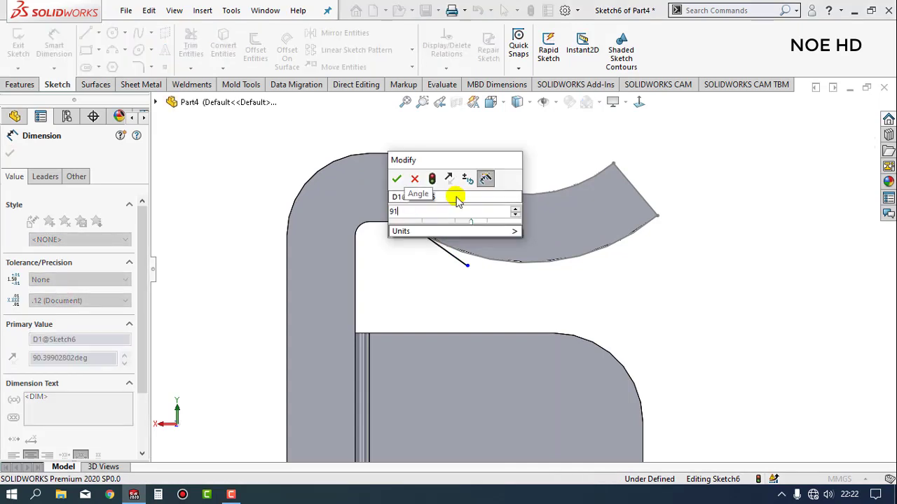
pyautogui.press('Return')
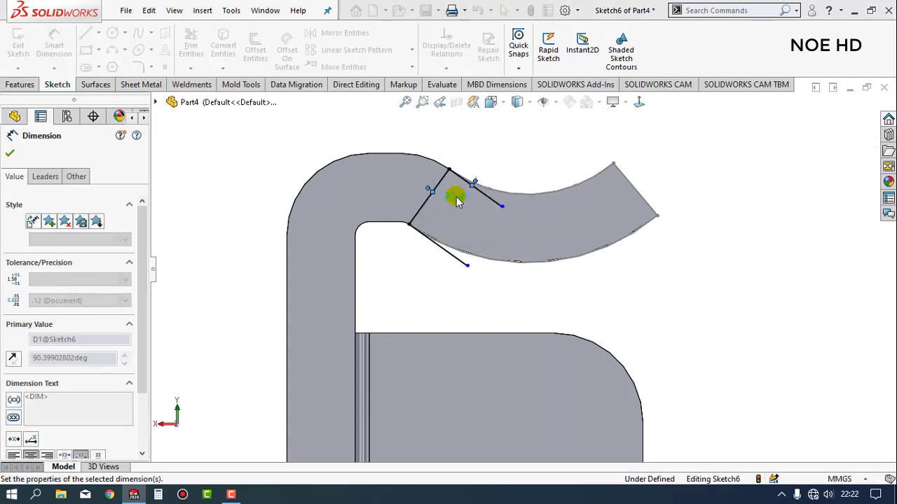
pyautogui.click(456, 300)
# Dimension the upper line 0.78 mm and the lower line 0.74 mm long
pyautogui.click(491, 201)
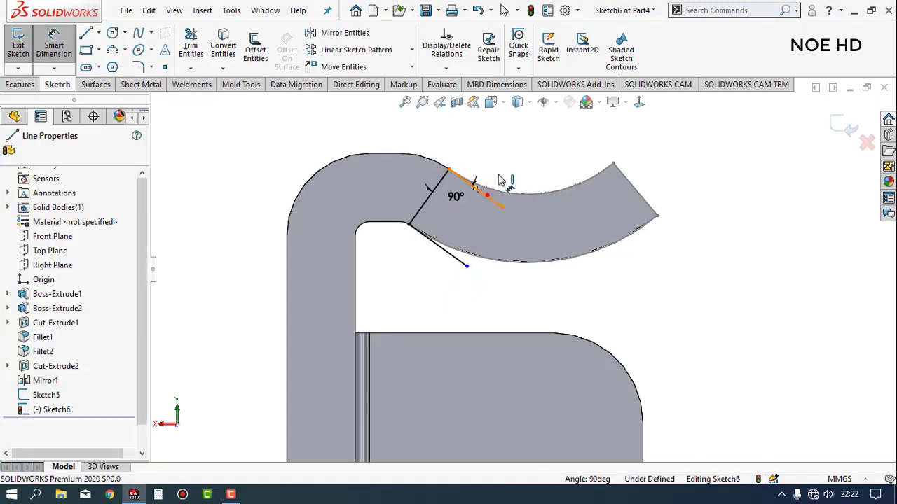
pyautogui.click(503, 170)
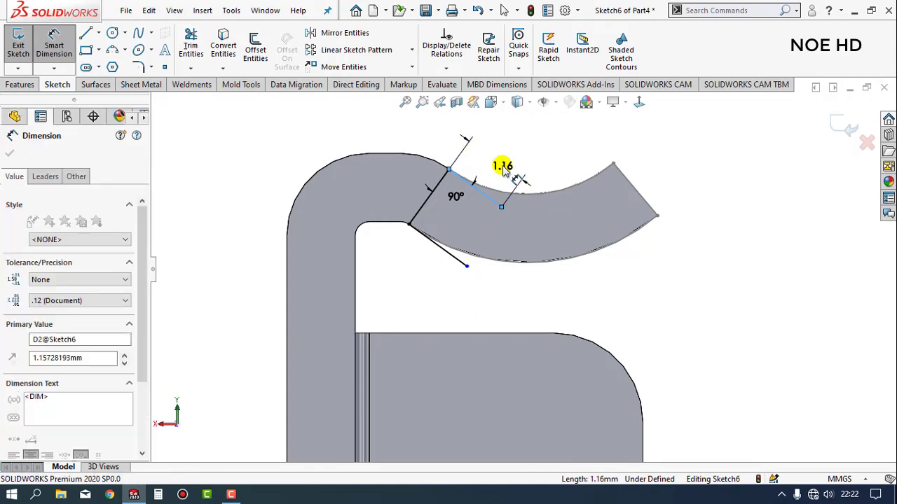
pyautogui.write('0.779')
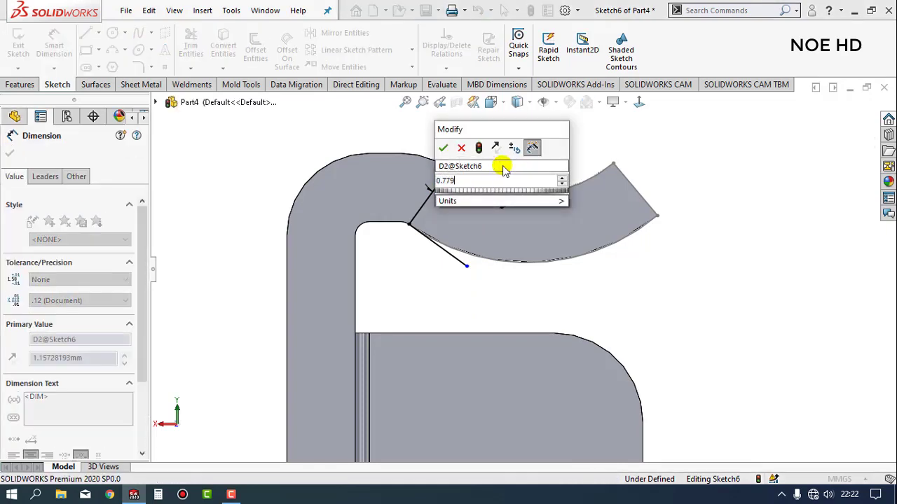
pyautogui.press('Return')
pyautogui.click(605, 308)
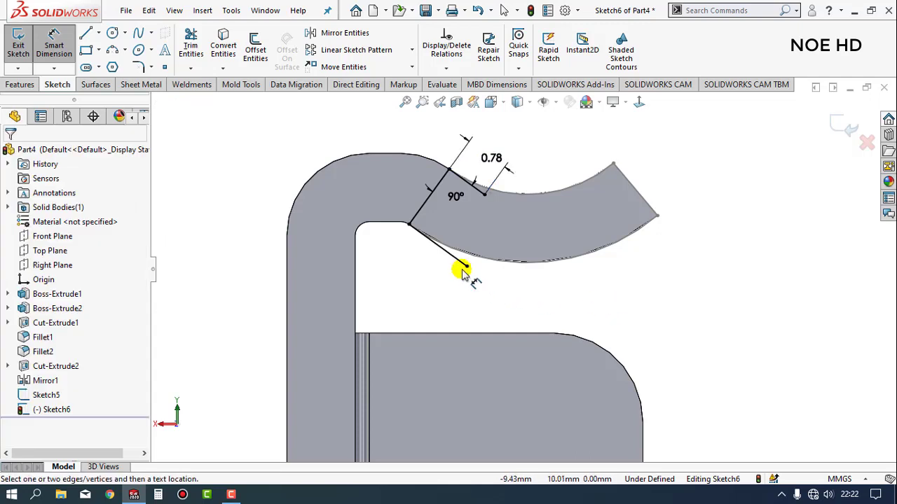
pyautogui.click(452, 260)
pyautogui.click(424, 267)
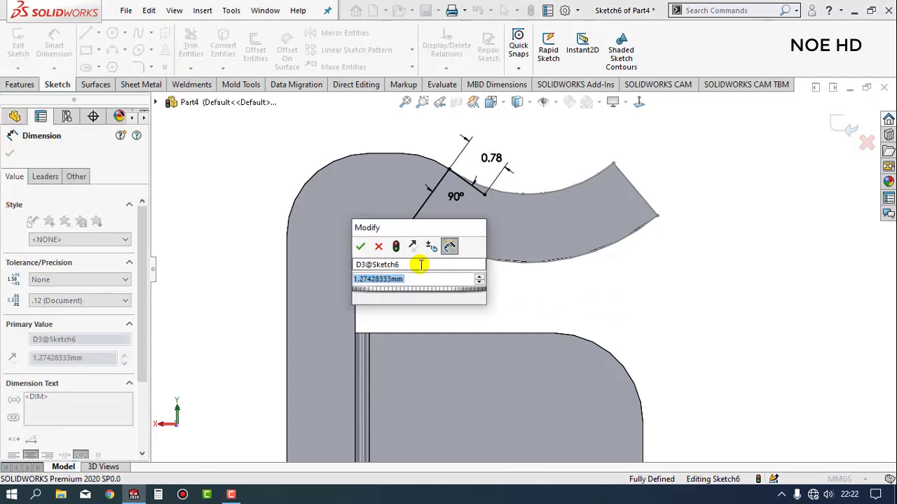
pyautogui.write('0.7')
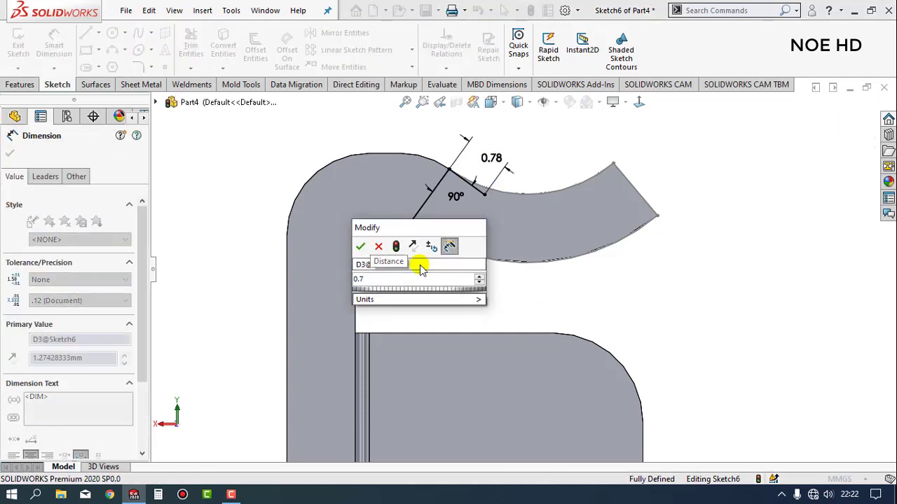
pyautogui.write('4')
pyautogui.press('Return')
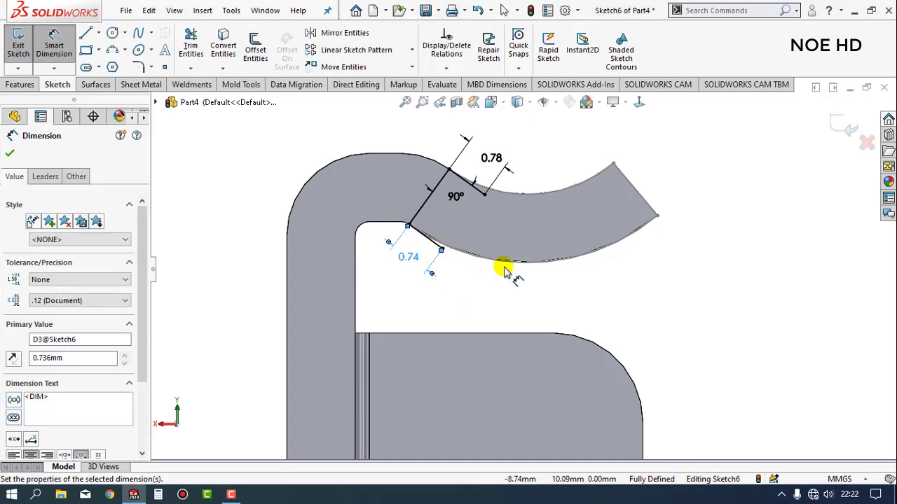
pyautogui.click(529, 298)
pyautogui.press('Escape')
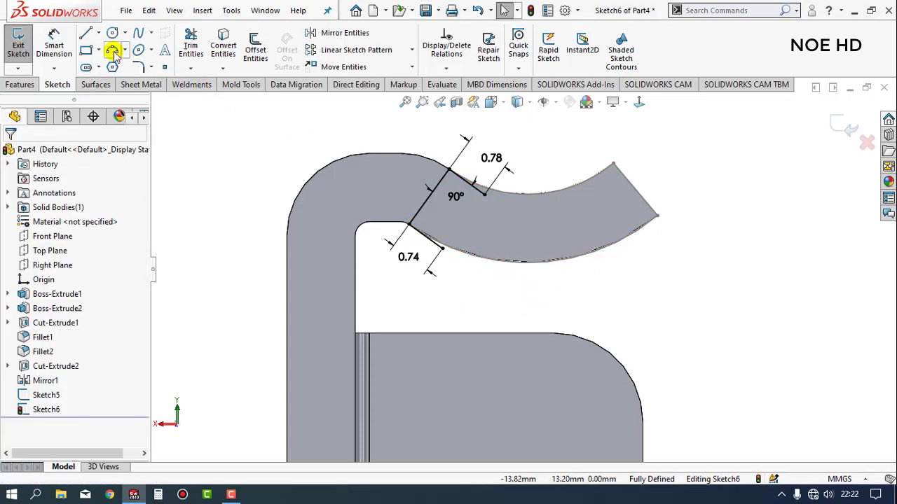
# Draw a three-point arc from the upper line's end along the curled lip
pyautogui.click(114, 52)
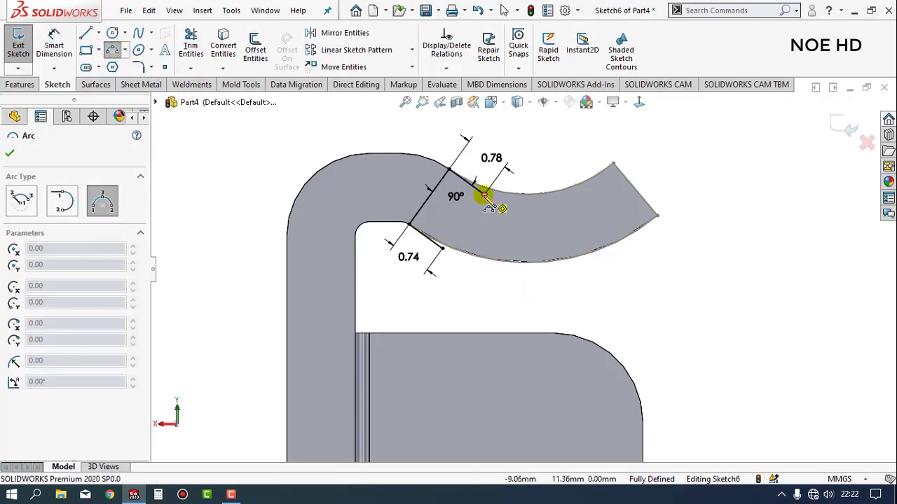
pyautogui.click(483, 196)
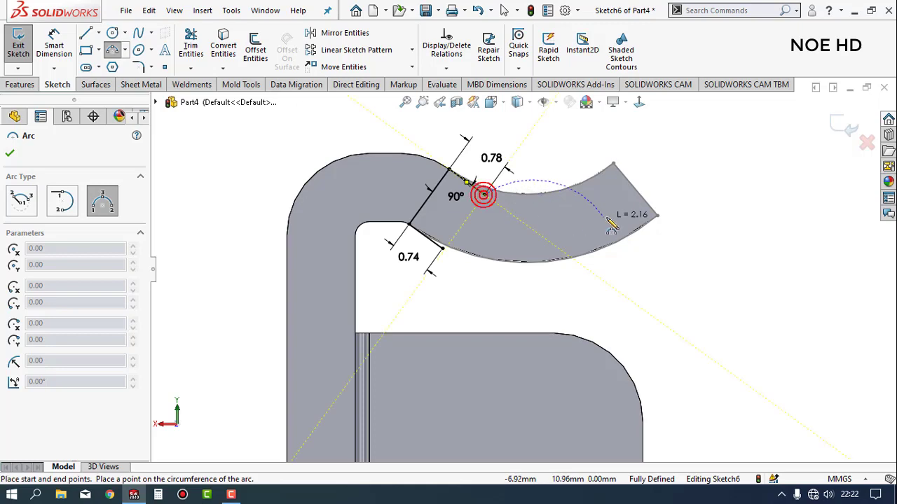
pyautogui.click(548, 228)
pyautogui.press('Escape')
pyautogui.scroll(2, 712, 280)
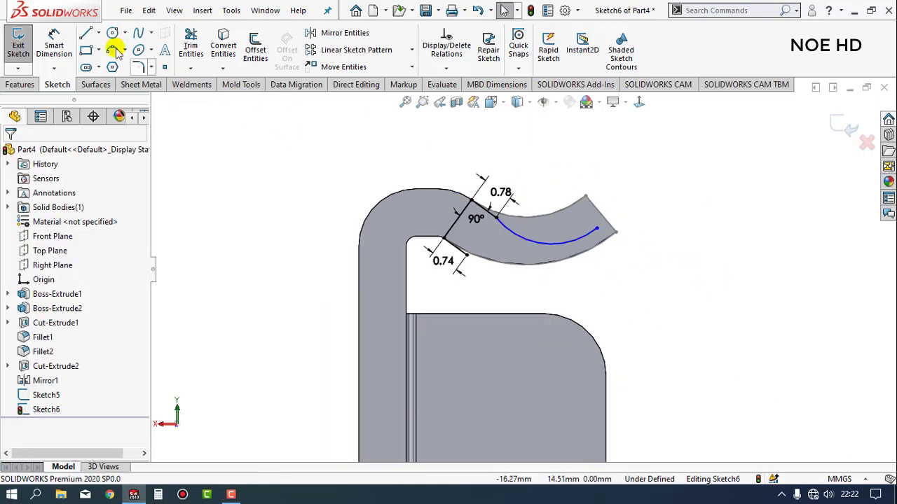
# Dimension the arc endpoint's height above the origin to 11.09 mm
pyautogui.click(57, 39)
pyautogui.scroll(3, 651, 313)
pyautogui.scroll(-1, 616, 285)
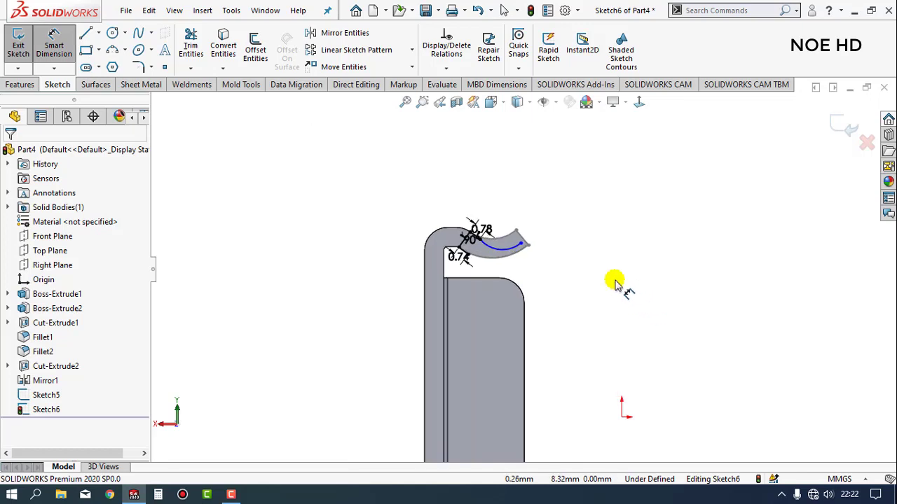
pyautogui.click(521, 245)
pyautogui.click(622, 417)
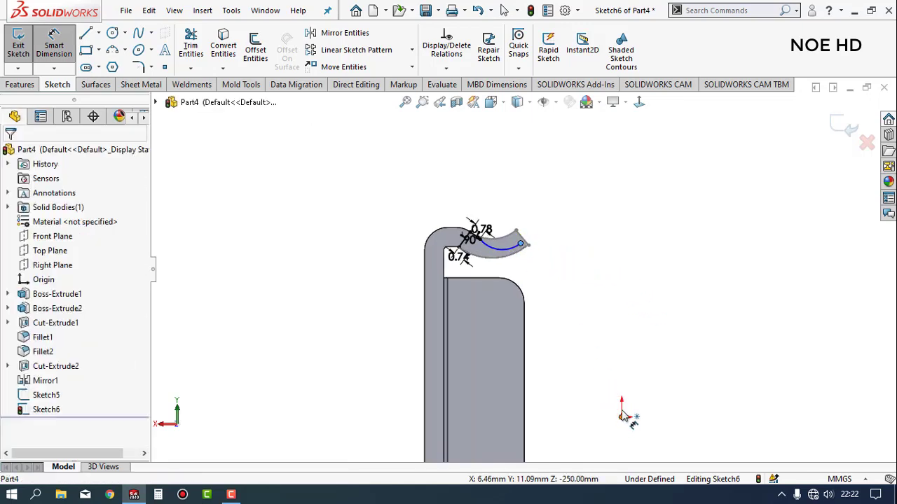
pyautogui.click(666, 316)
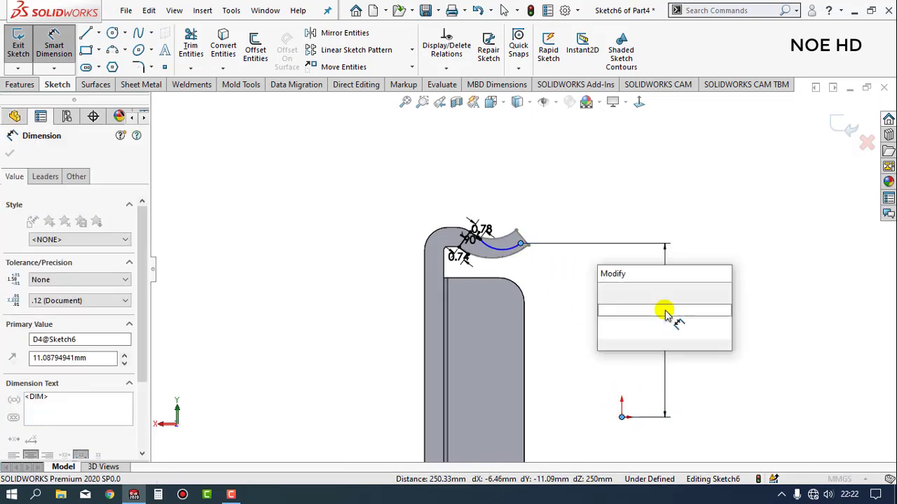
pyautogui.write('11.086')
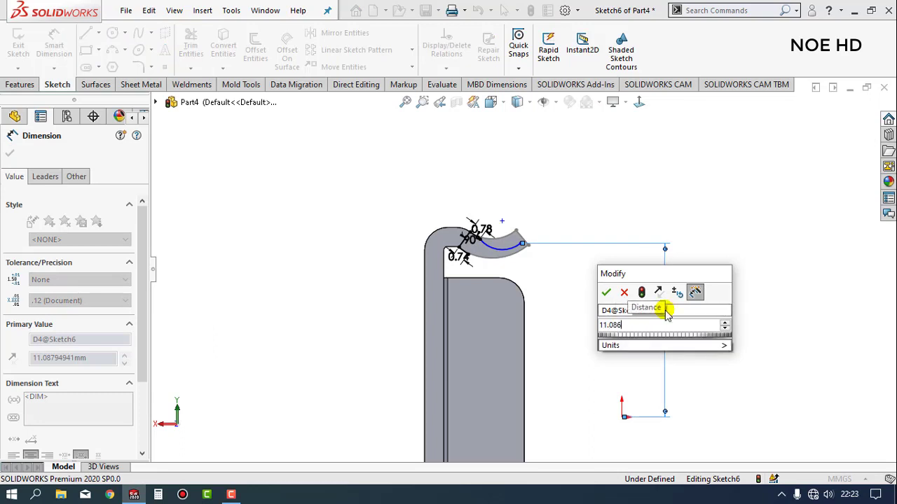
pyautogui.press('Return')
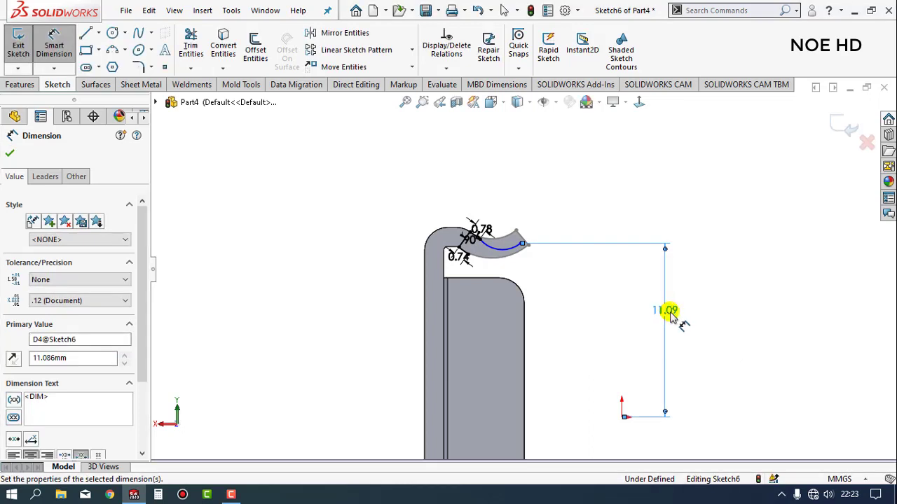
pyautogui.click(725, 337)
pyautogui.scroll(-1, 526, 252)
pyautogui.scroll(-1, 518, 246)
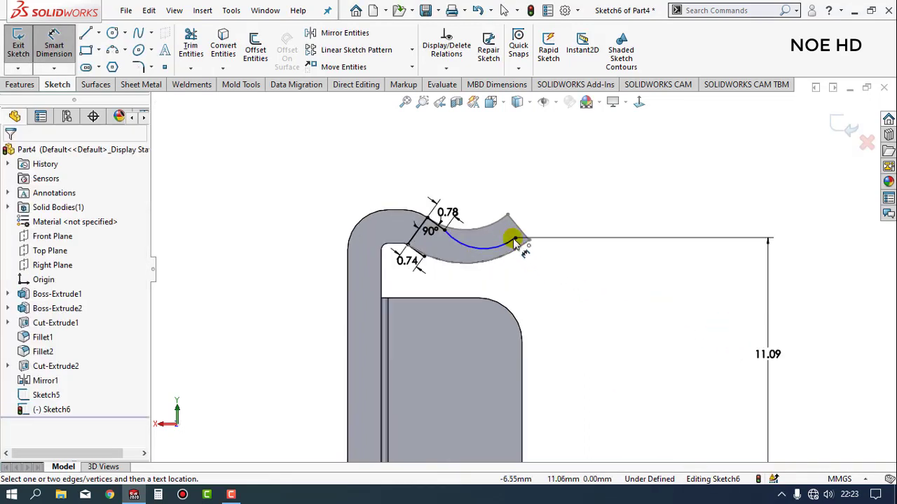
pyautogui.scroll(1, 559, 288)
pyautogui.press('Escape')
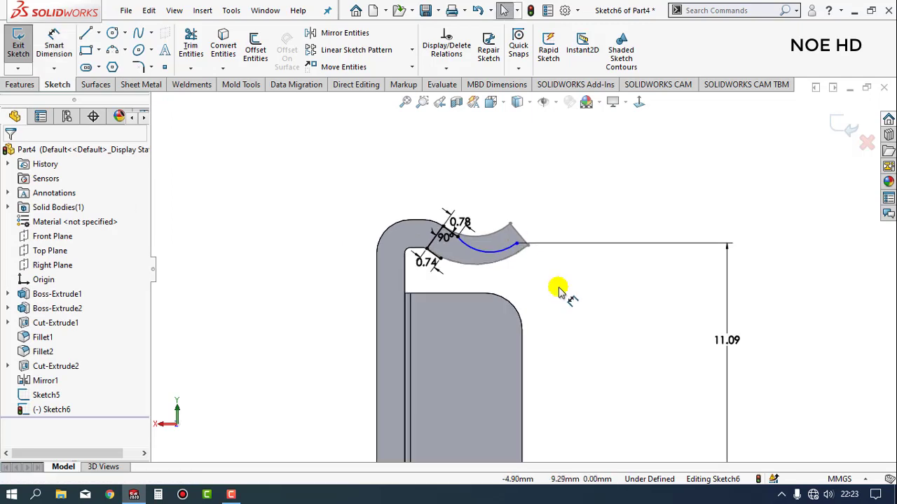
# Set the arc endpoint 5.82 mm from the rail's left outer edge
pyautogui.click(54, 36)
pyautogui.scroll(-2, 487, 286)
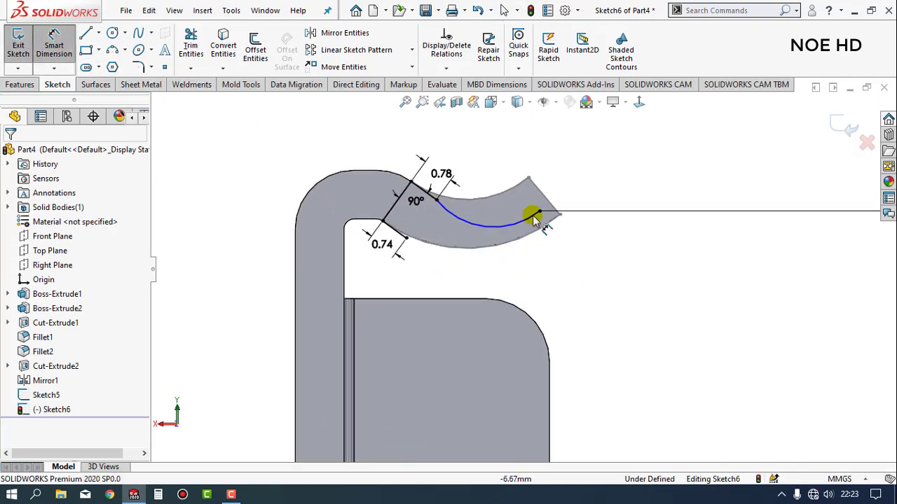
pyautogui.click(539, 212)
pyautogui.click(294, 313)
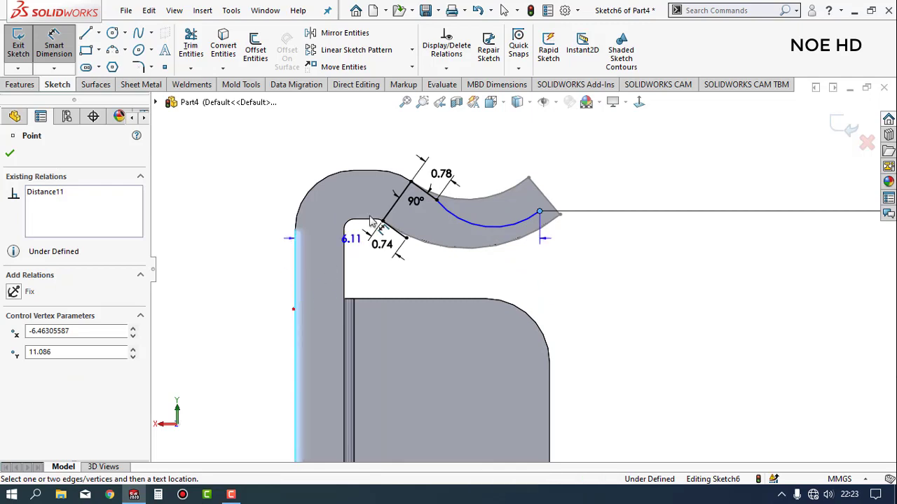
pyautogui.scroll(1, 527, 270)
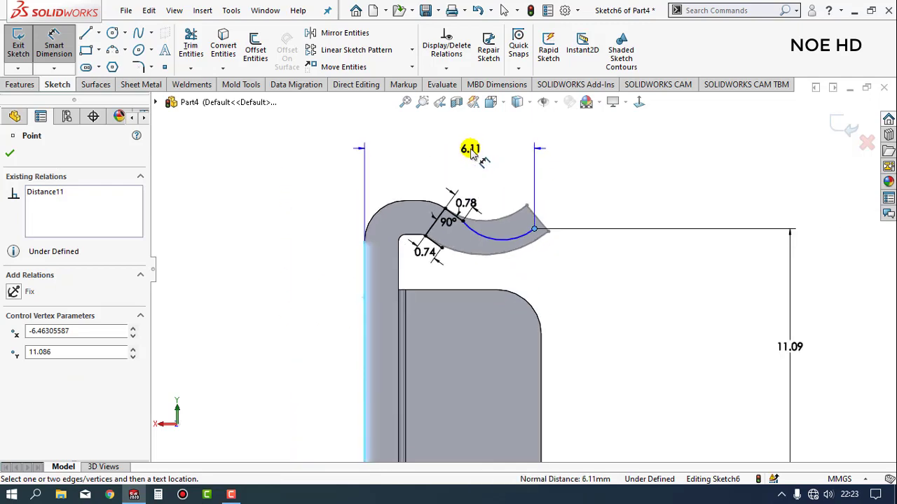
pyautogui.click(464, 151)
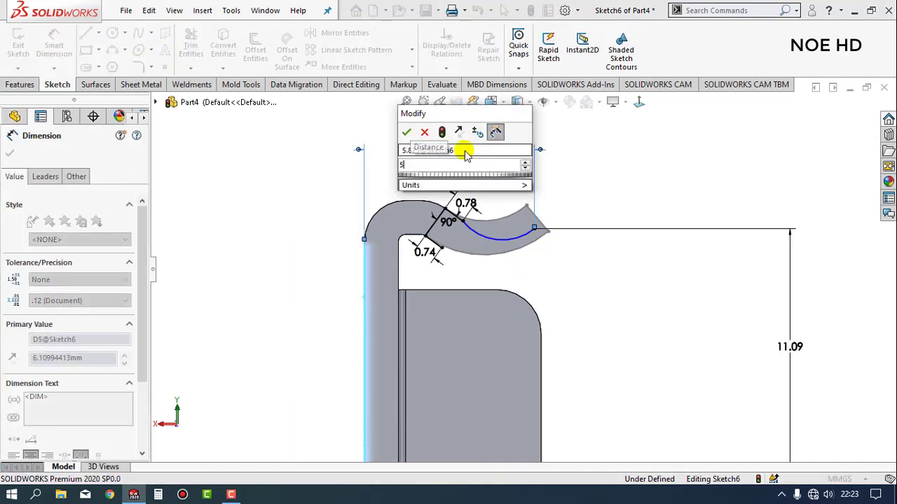
pyautogui.write('5.823')
pyautogui.press('Return')
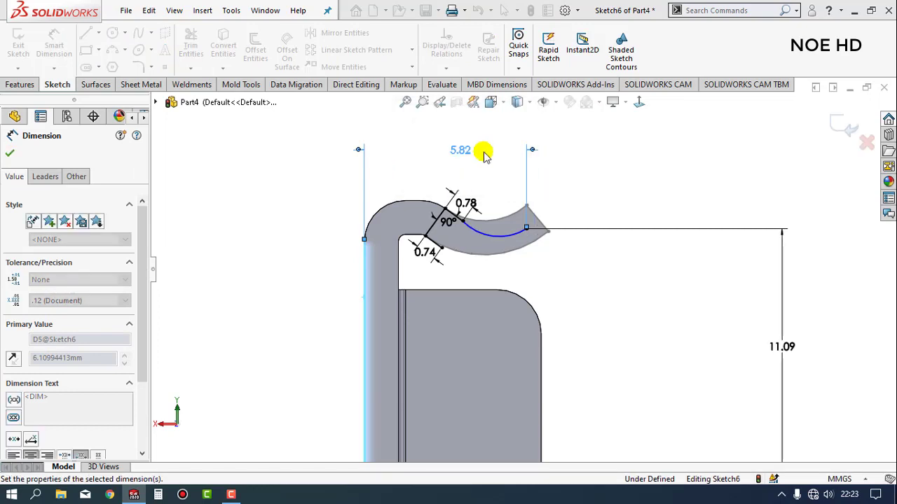
pyautogui.click(611, 298)
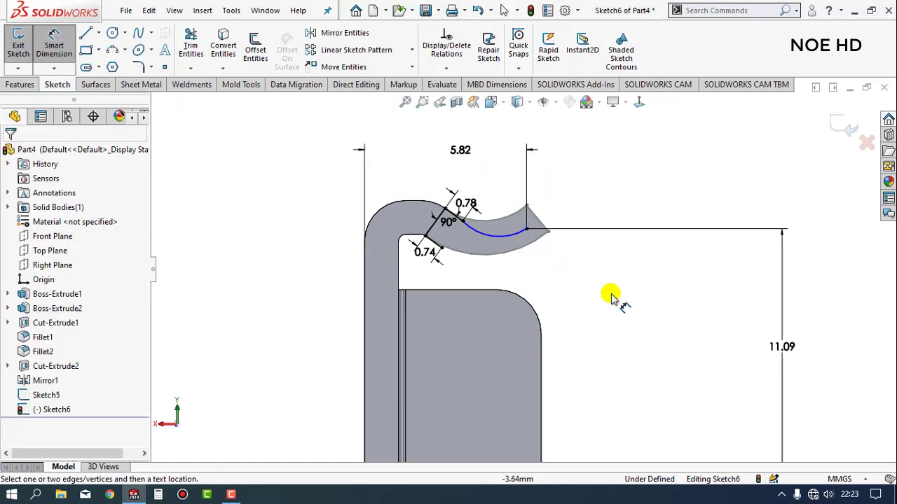
# Give the centre arc a radius of R2.38
pyautogui.click(492, 242)
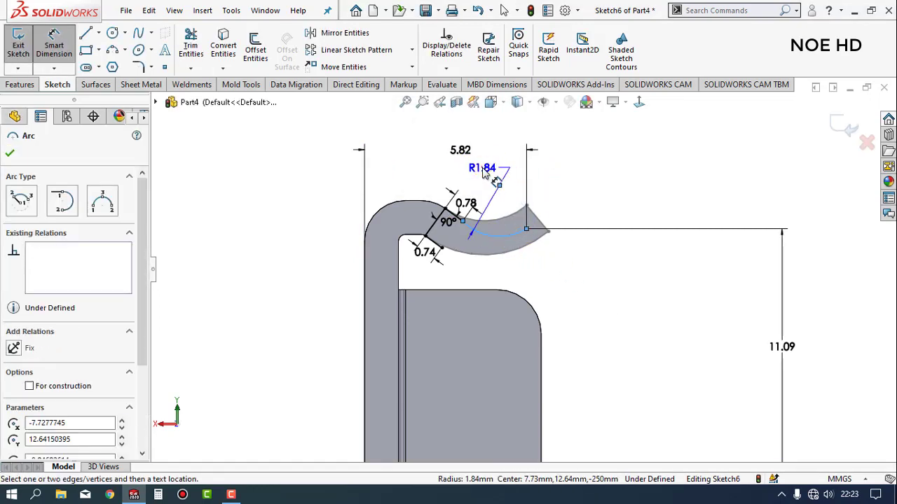
pyautogui.click(482, 172)
pyautogui.write('2.3')
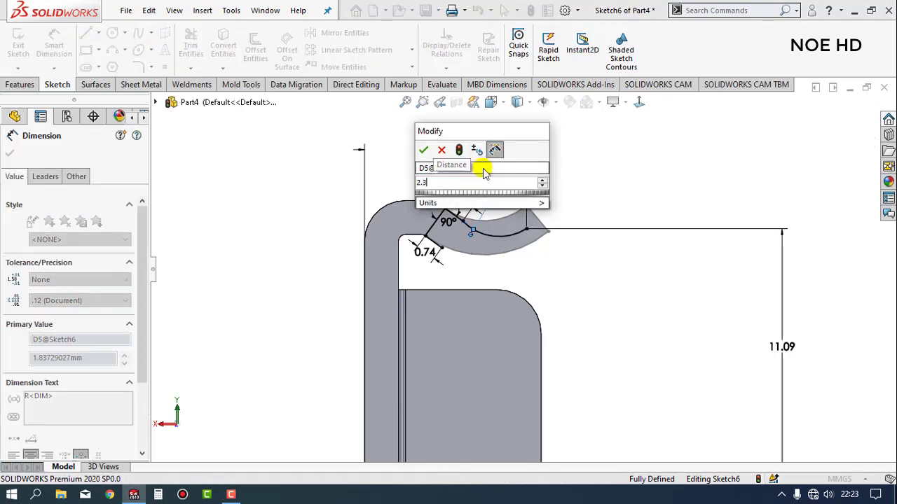
pyautogui.write('81')
pyautogui.press('Return')
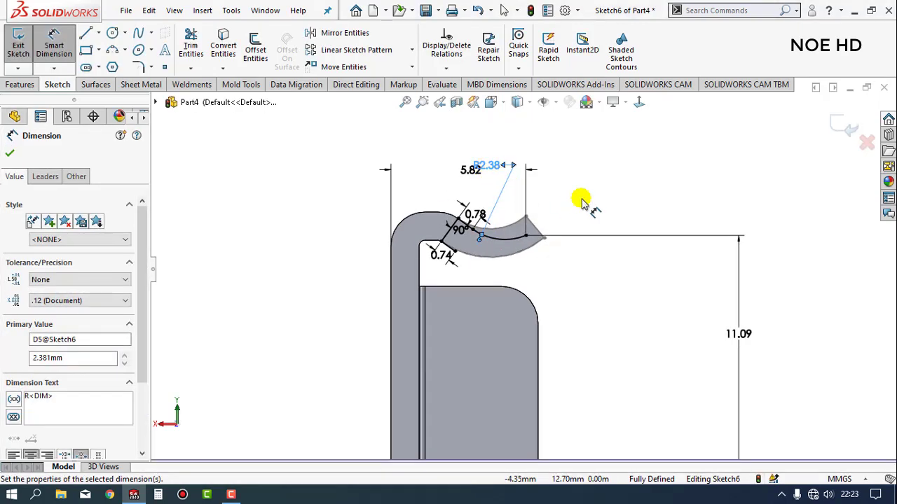
pyautogui.click(582, 201)
pyautogui.scroll(-2, 483, 232)
pyautogui.scroll(-2, 490, 241)
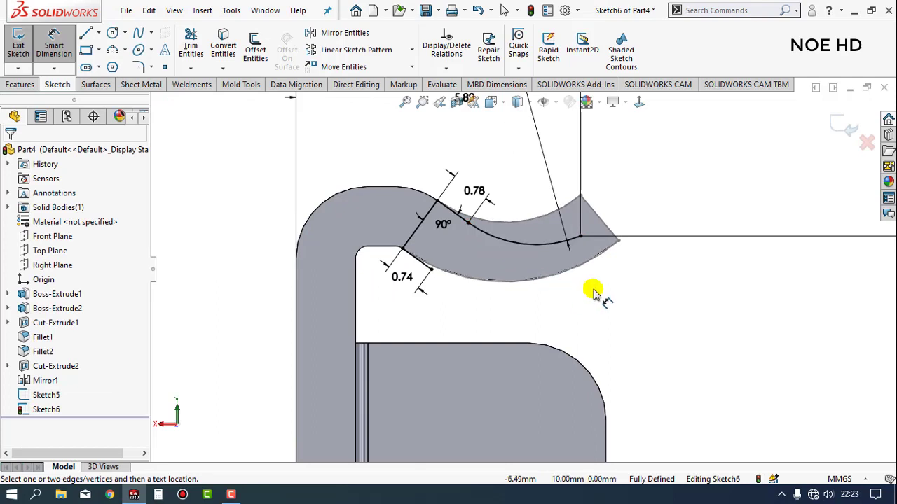
pyautogui.scroll(2, 592, 293)
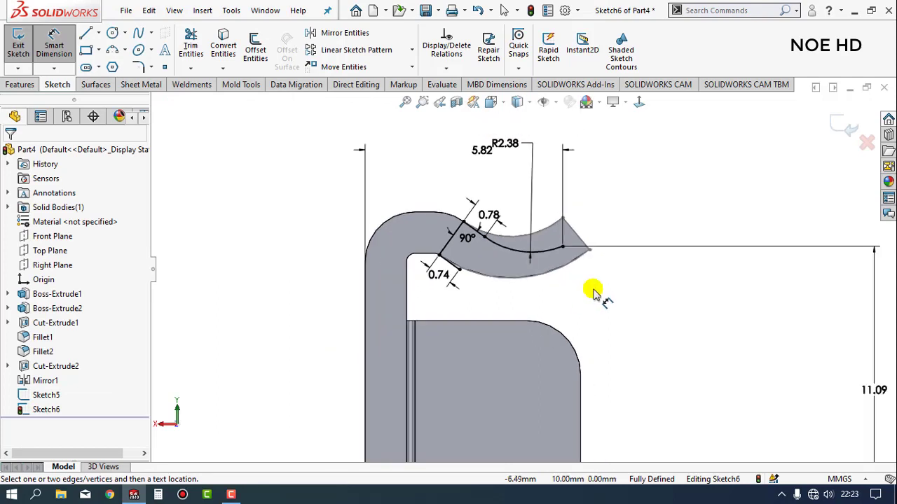
# Draw a line from the arc's end, parallel to the lip's Sketch5 end edge
pyautogui.click(86, 33)
pyautogui.click(562, 247)
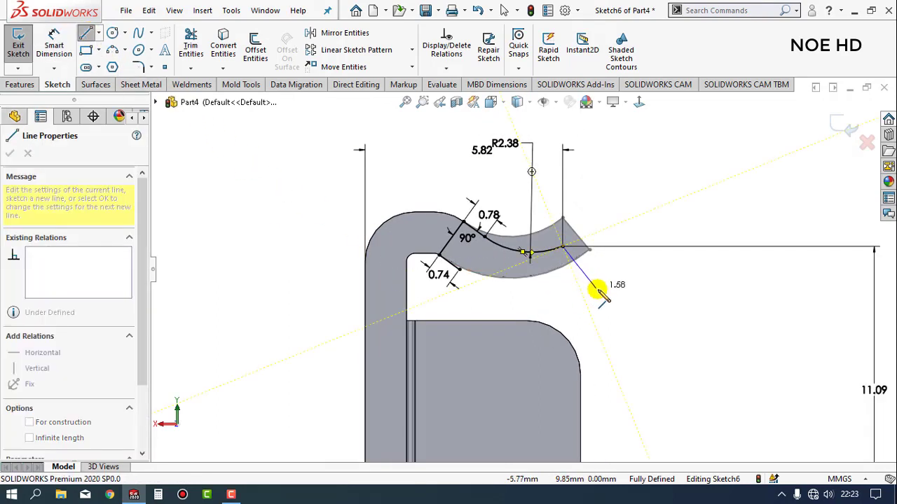
pyautogui.click(597, 288)
pyautogui.press('Escape')
pyautogui.click(587, 275)
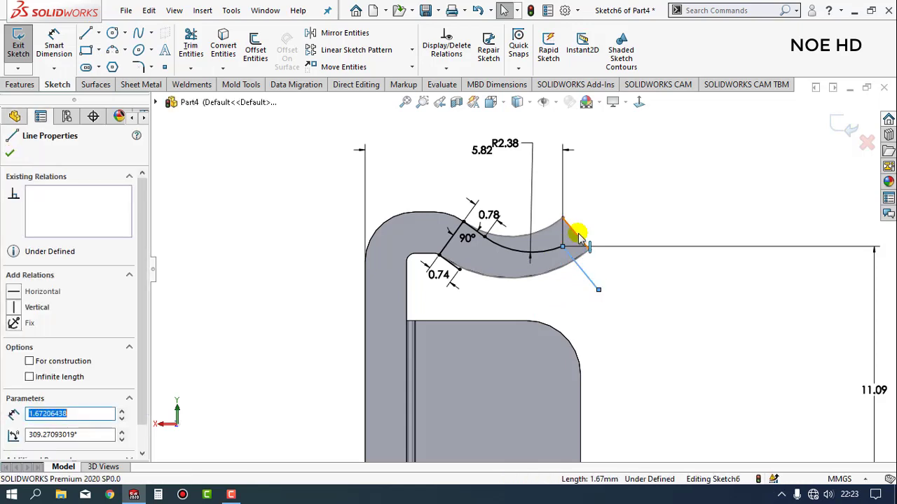
pyautogui.keyDown('ctrl'); pyautogui.click(576, 234); pyautogui.keyUp('ctrl')
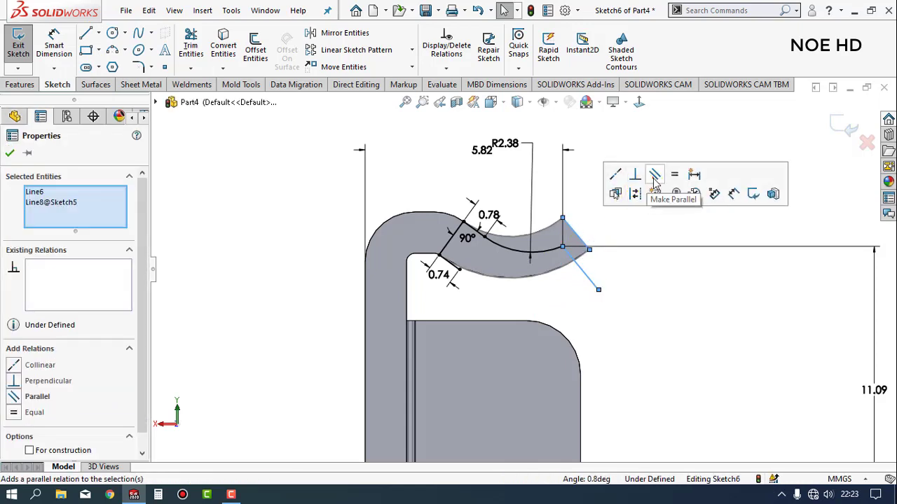
pyautogui.click(654, 175)
pyautogui.click(10, 154)
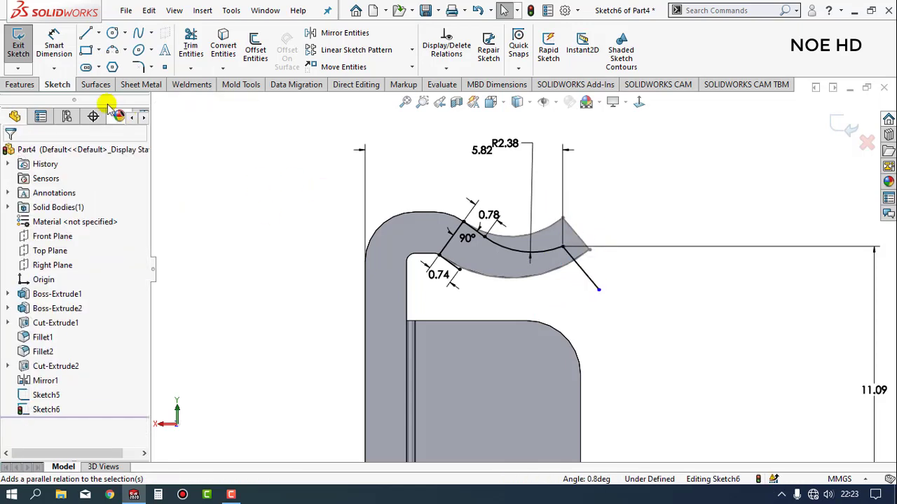
# Dimension the new slanted line to 1.22 mm long
pyautogui.click(54, 46)
pyautogui.click(583, 276)
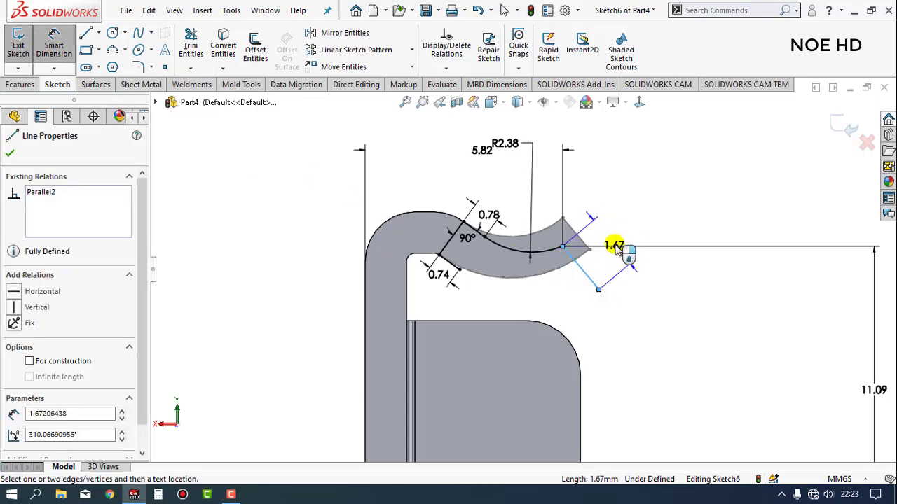
pyautogui.click(626, 235)
pyautogui.write('1.')
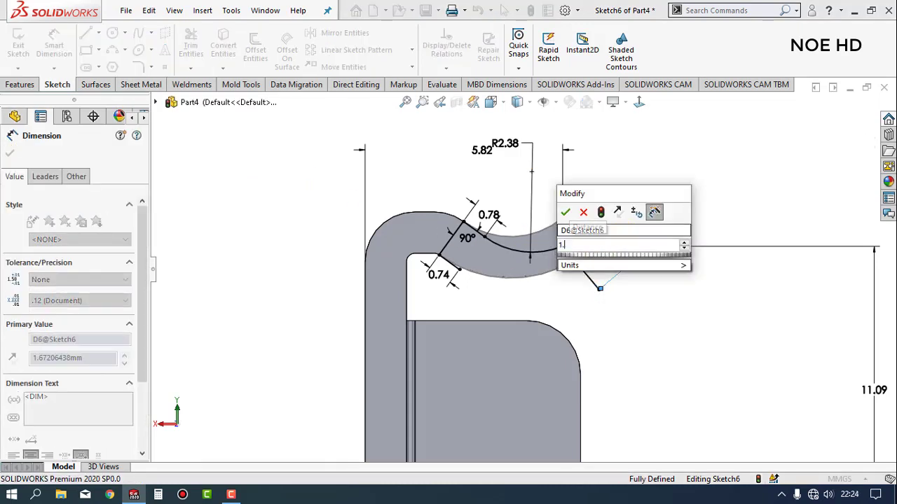
pyautogui.write('219')
pyautogui.press('Return')
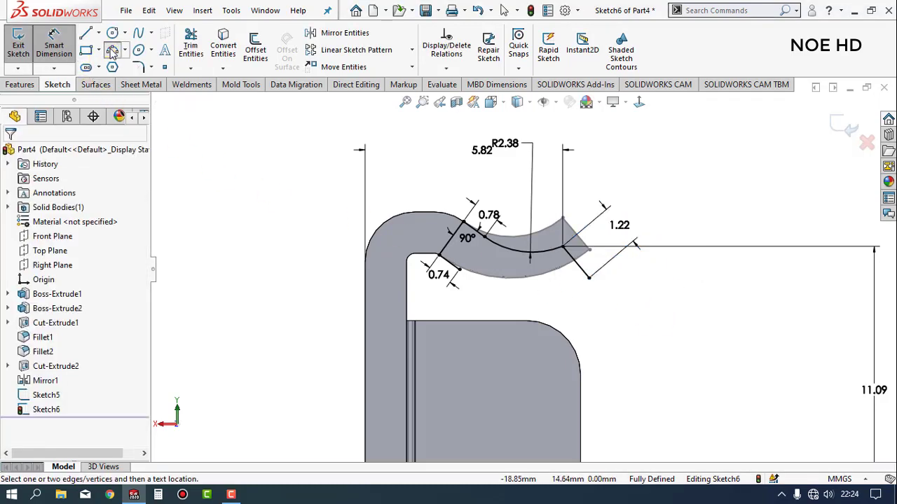
pyautogui.click(112, 50)
# Draw an arc below the lip to the slanted line's end with radius R3.60
pyautogui.click(448, 262)
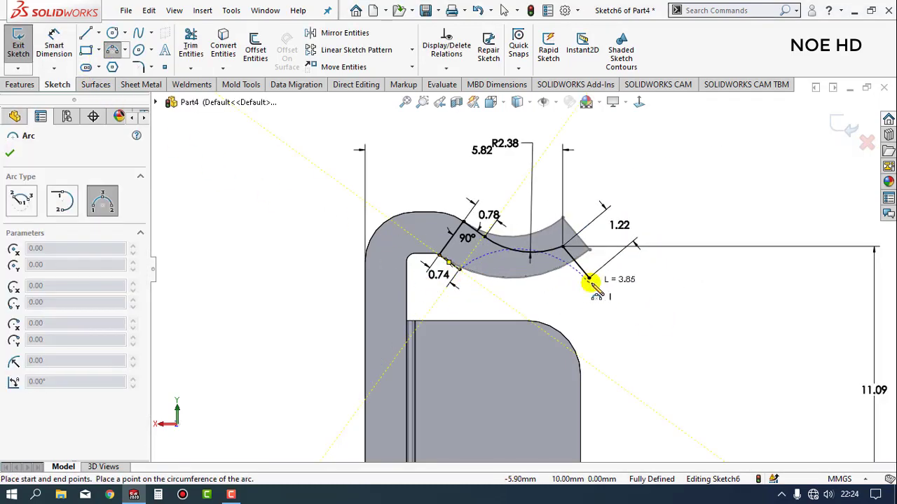
pyautogui.click(588, 278)
pyautogui.click(545, 295)
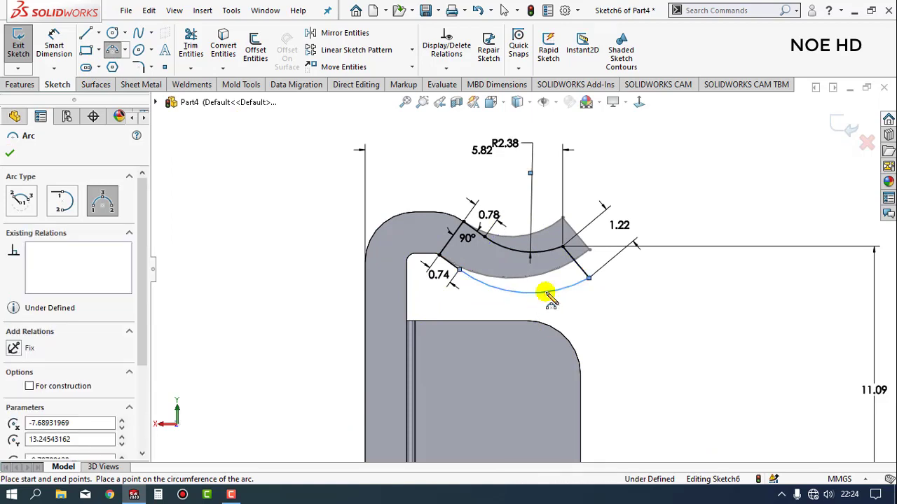
pyautogui.press('Escape')
pyautogui.click(55, 40)
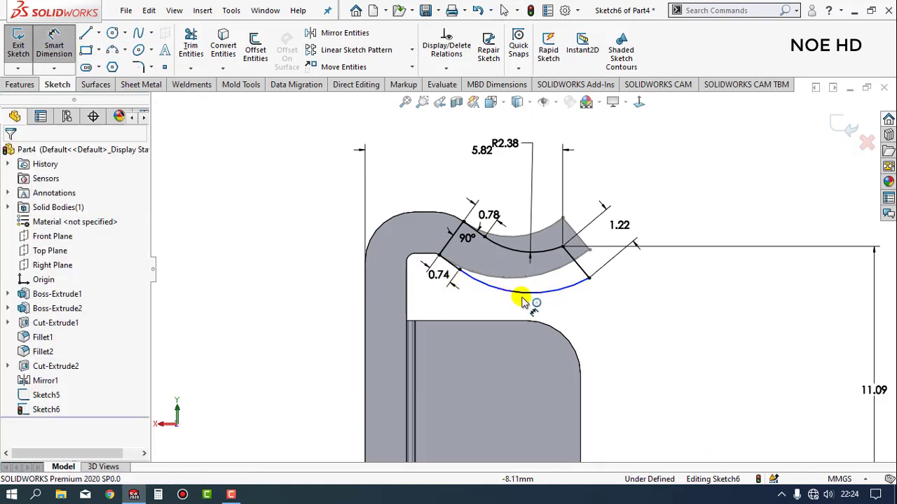
pyautogui.click(534, 295)
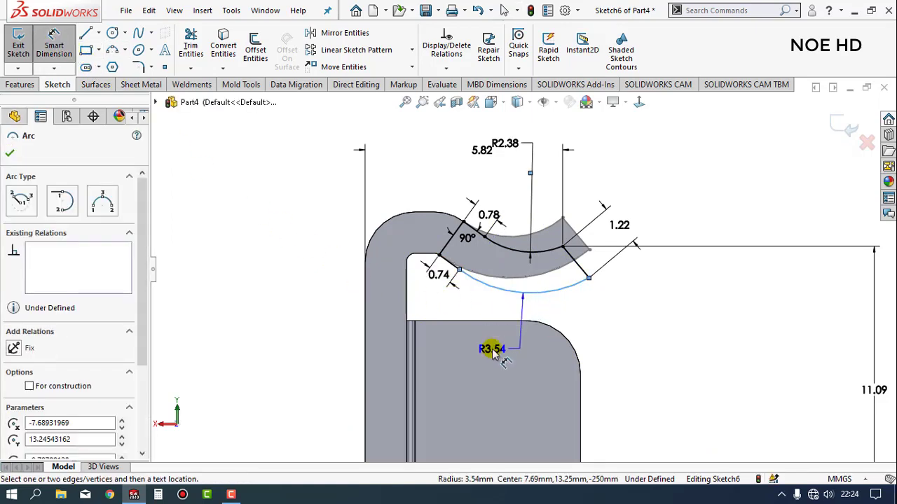
pyautogui.click(492, 354)
pyautogui.write('3.6')
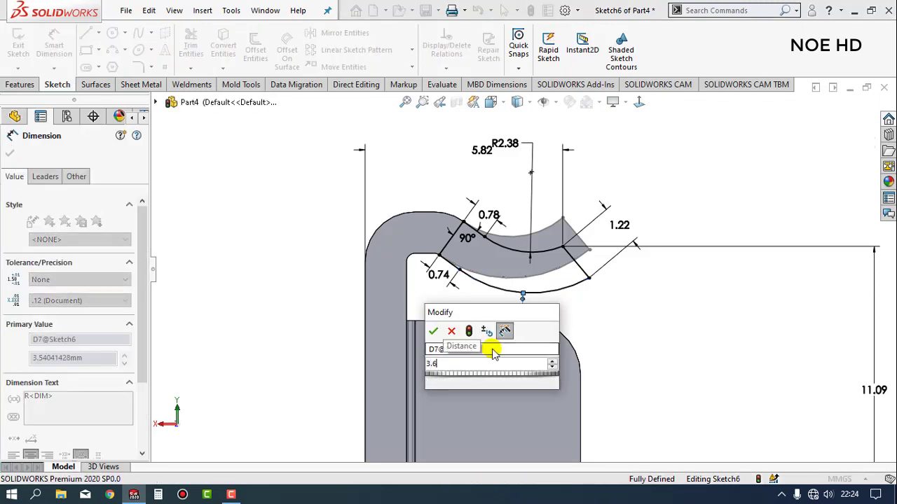
pyautogui.press('Return')
pyautogui.scroll(-3, 483, 238)
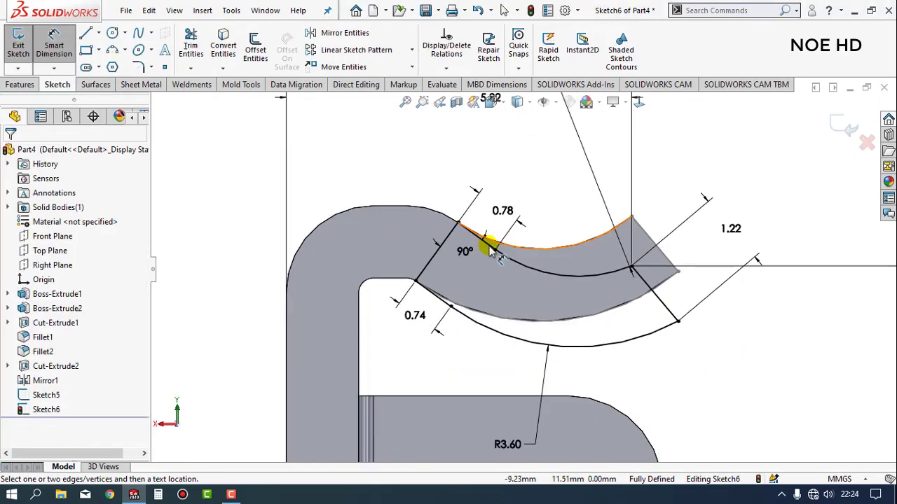
pyautogui.scroll(-1, 483, 242)
pyautogui.press('Escape')
# Undo a conflicting tangent relation and delete the 0.78 and 0.74 dimensions
pyautogui.click(537, 276)
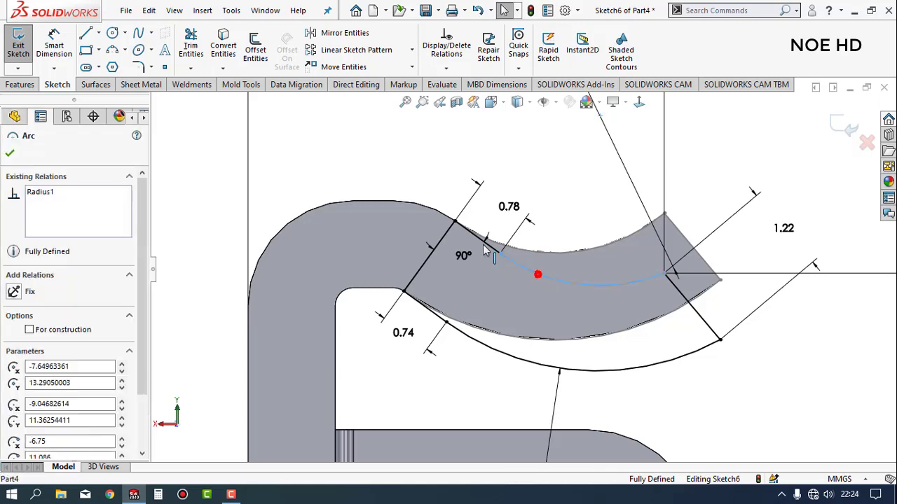
pyautogui.keyDown('ctrl'); pyautogui.click(484, 240); pyautogui.keyUp('ctrl')
pyautogui.click(522, 183)
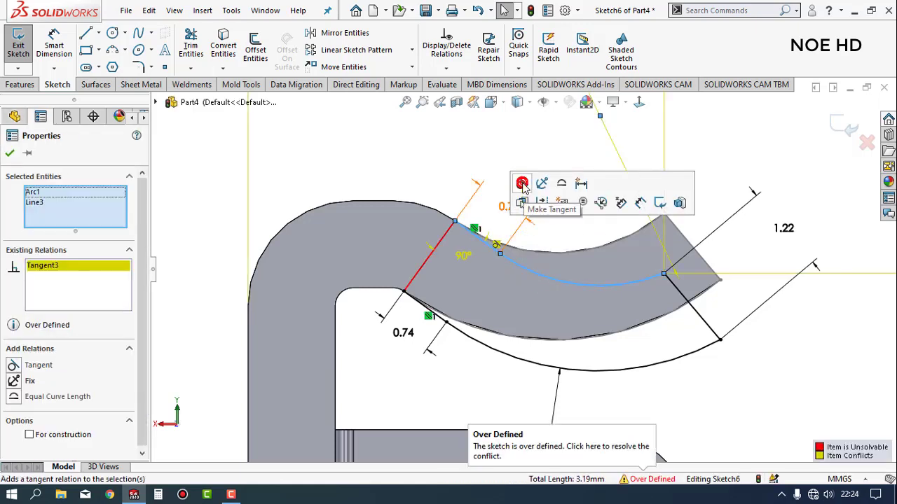
pyautogui.click(450, 139)
pyautogui.click(479, 11)
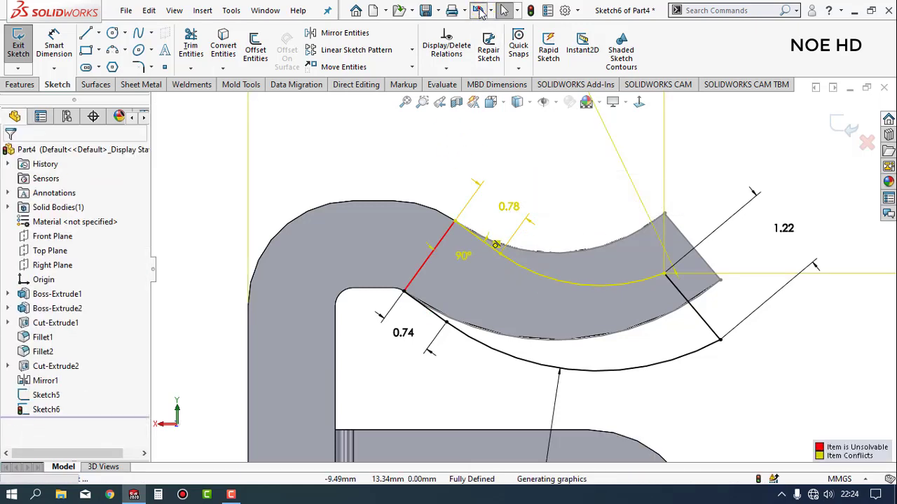
pyautogui.click(552, 167)
pyautogui.click(510, 206)
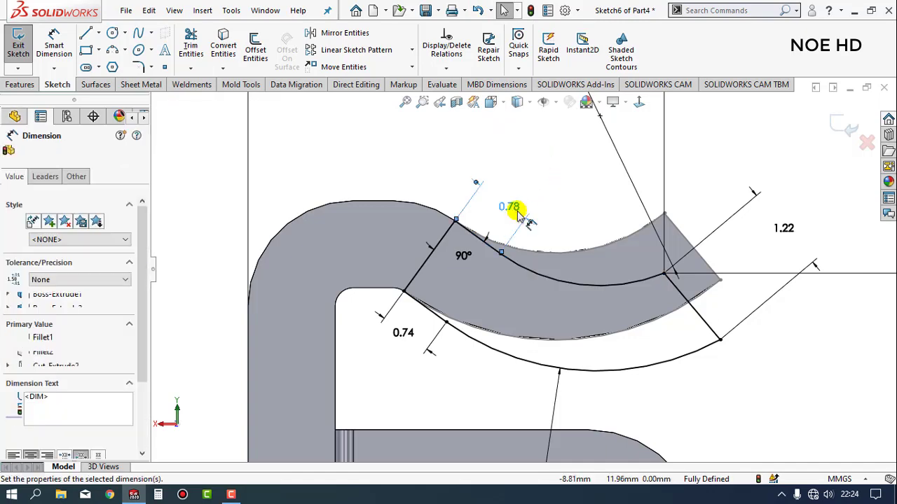
pyautogui.press('Delete')
pyautogui.click(405, 332)
pyautogui.press('Delete')
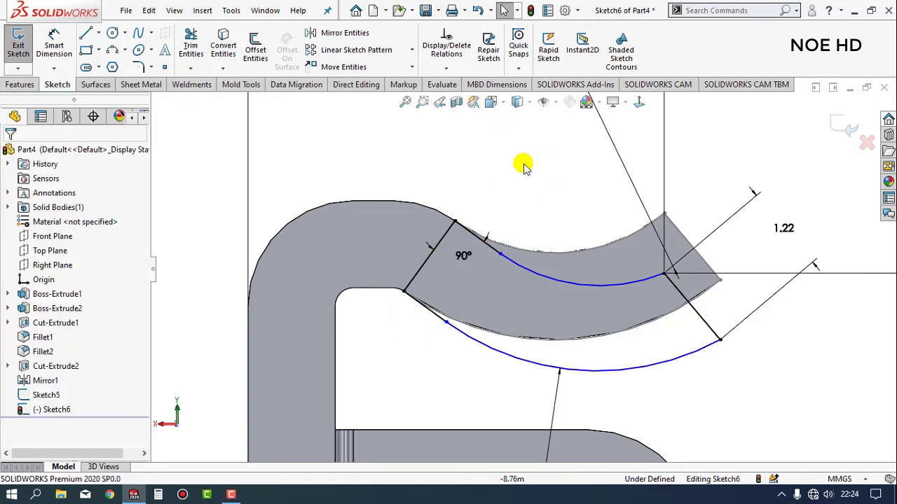
# Make the upper and lower arcs tangent to their adjoining lines
pyautogui.click(491, 259)
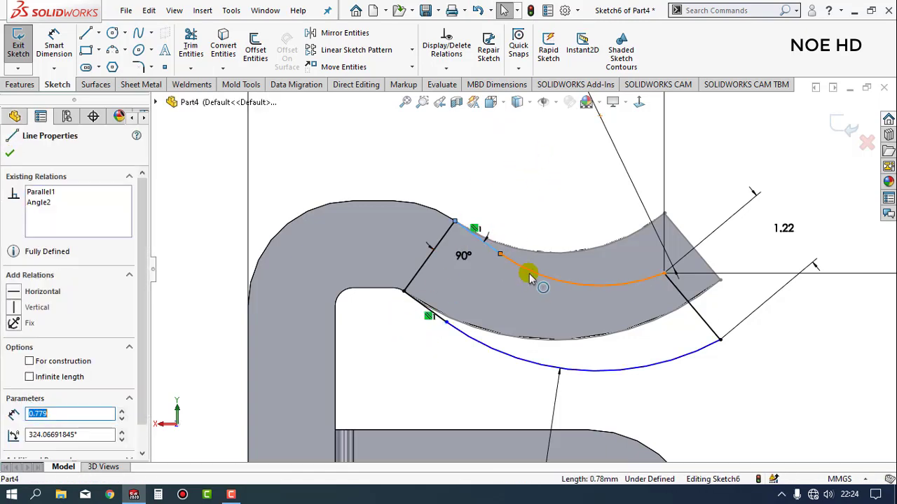
pyautogui.click(530, 276)
pyautogui.keyDown('ctrl'); pyautogui.click(496, 250); pyautogui.keyUp('ctrl')
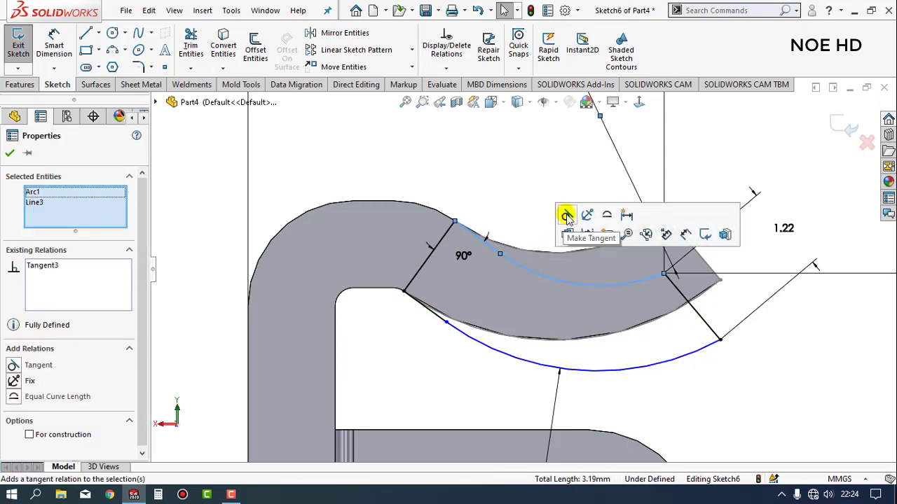
pyautogui.click(7, 154)
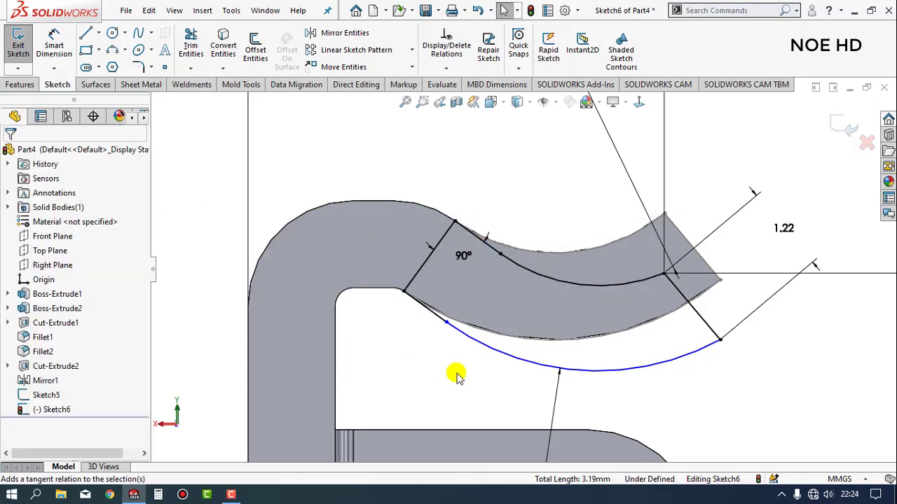
pyautogui.click(485, 349)
pyautogui.keyDown('ctrl'); pyautogui.click(425, 307); pyautogui.keyUp('ctrl')
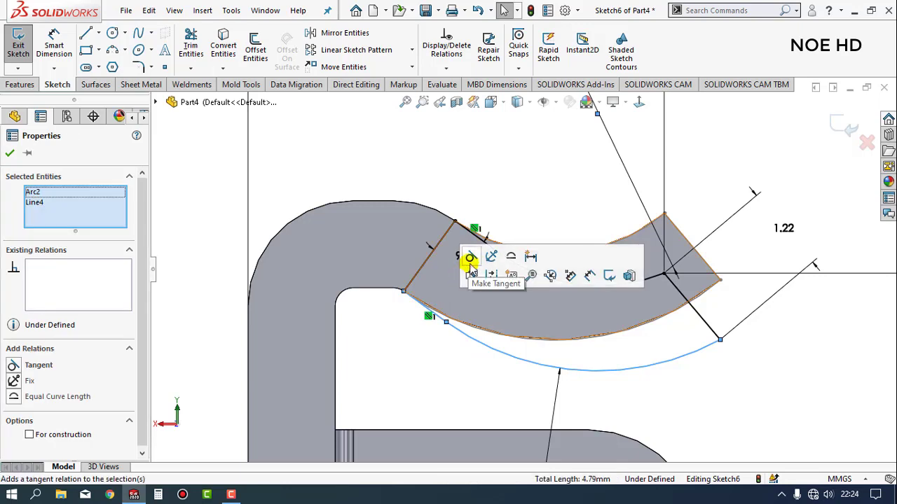
pyautogui.click(471, 257)
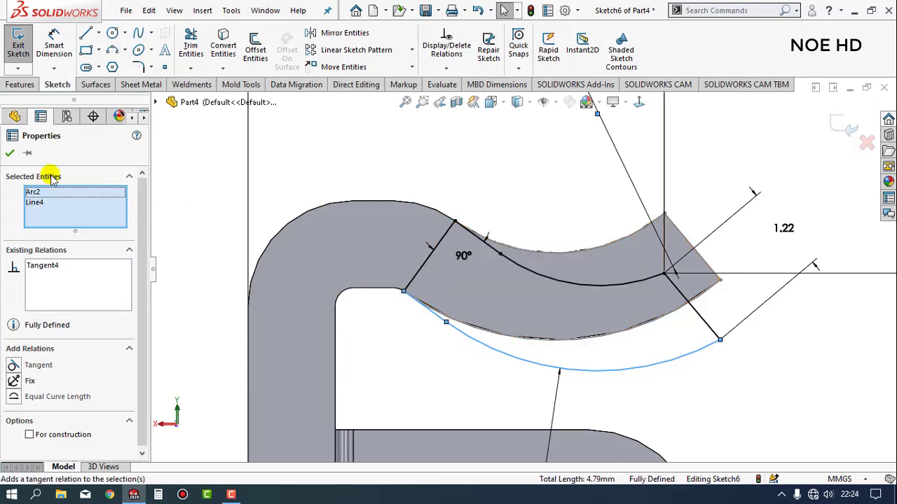
pyautogui.click(10, 154)
pyautogui.scroll(3, 495, 186)
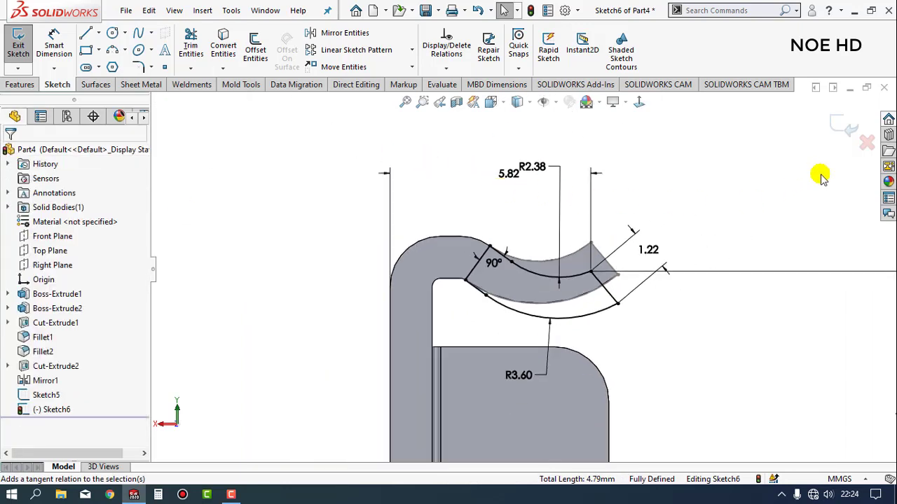
# Exit Sketch6, orbit the rail to an isometric view, and start a new 3D sketch
pyautogui.click(834, 122)
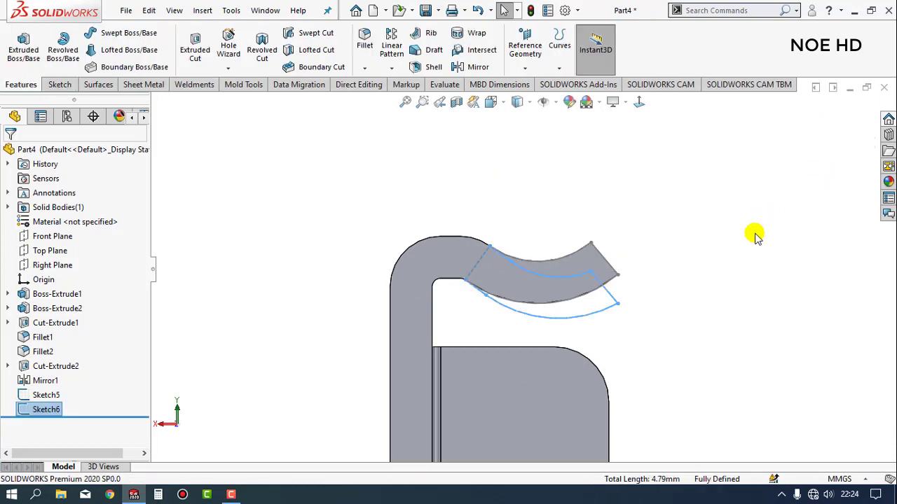
pyautogui.moveTo(744, 260); pyautogui.dragTo(409, 344, button='middle')
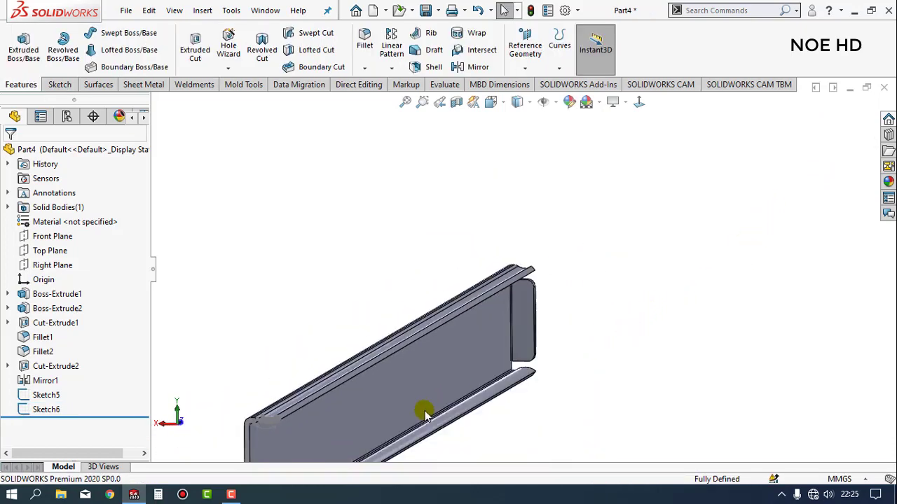
pyautogui.click(18, 68)
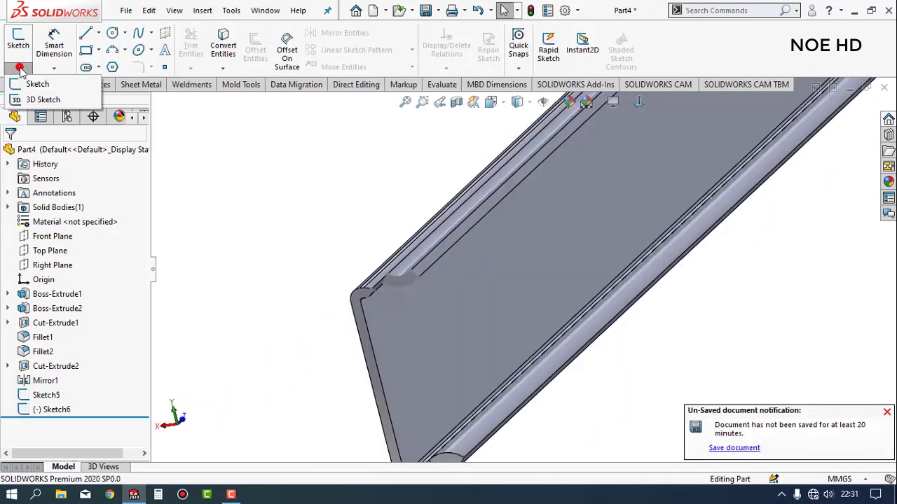
pyautogui.click(42, 99)
# Draw two 3D lines running from the lip cut corners to the rail's end
pyautogui.click(85, 33)
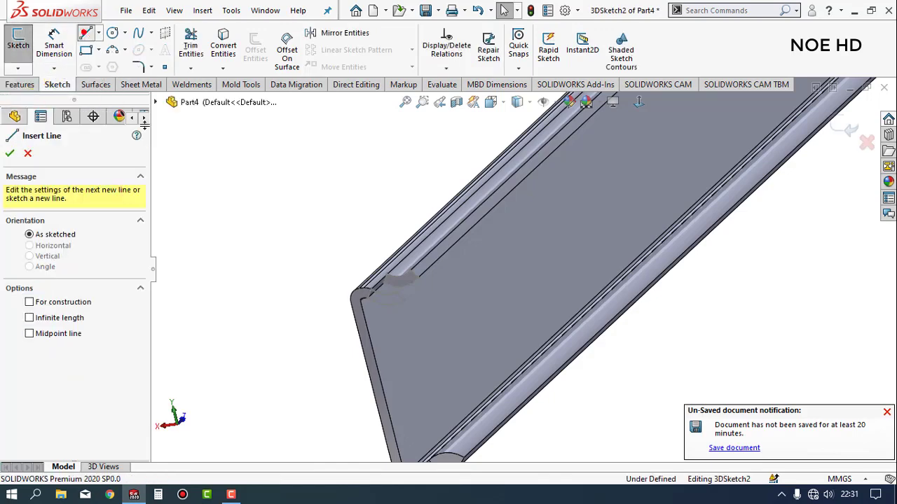
pyautogui.scroll(-2, 426, 284)
pyautogui.scroll(-2, 431, 265)
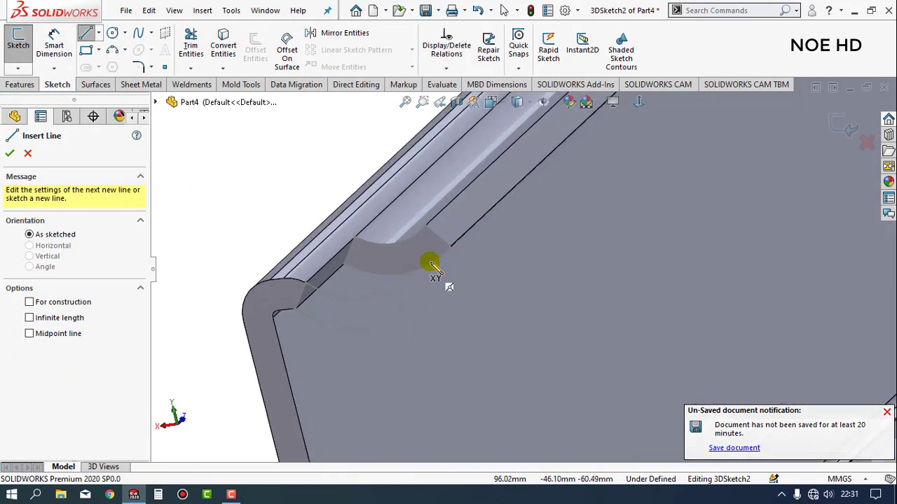
pyautogui.click(425, 227)
pyautogui.moveTo(369, 281); pyautogui.dragTo(321, 327, button='middle')
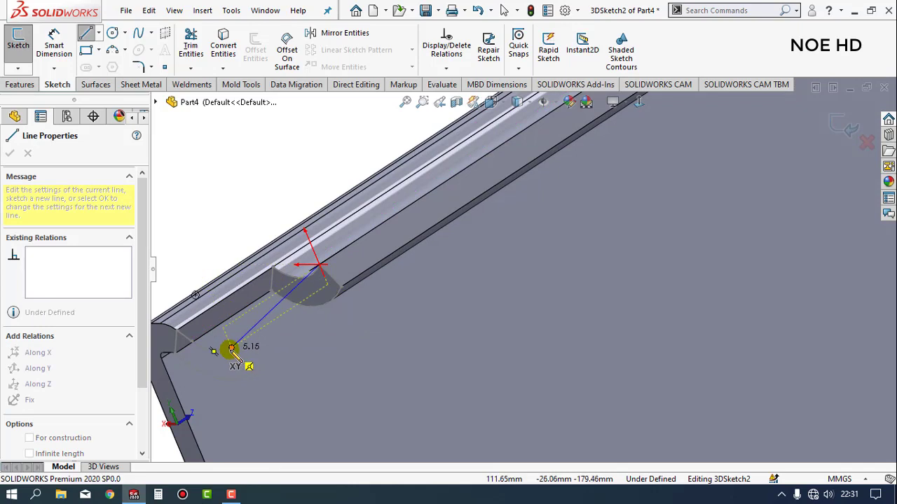
pyautogui.click(231, 348)
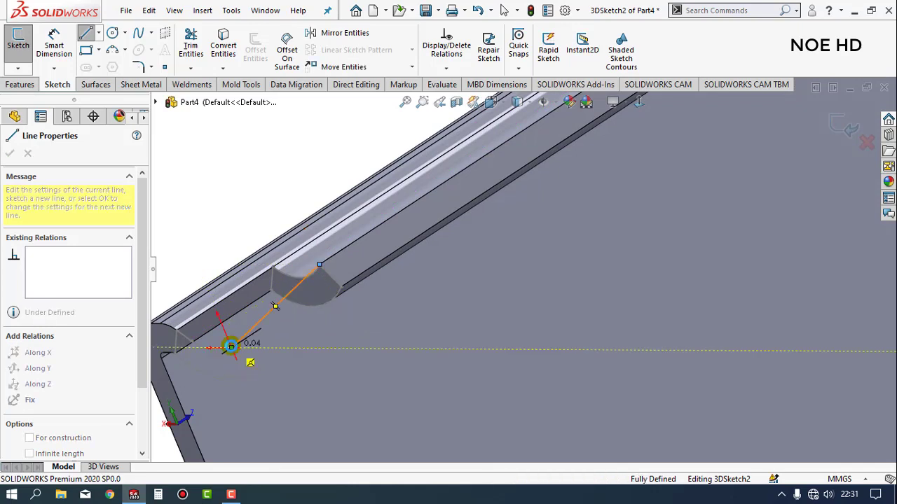
pyautogui.press('Escape')
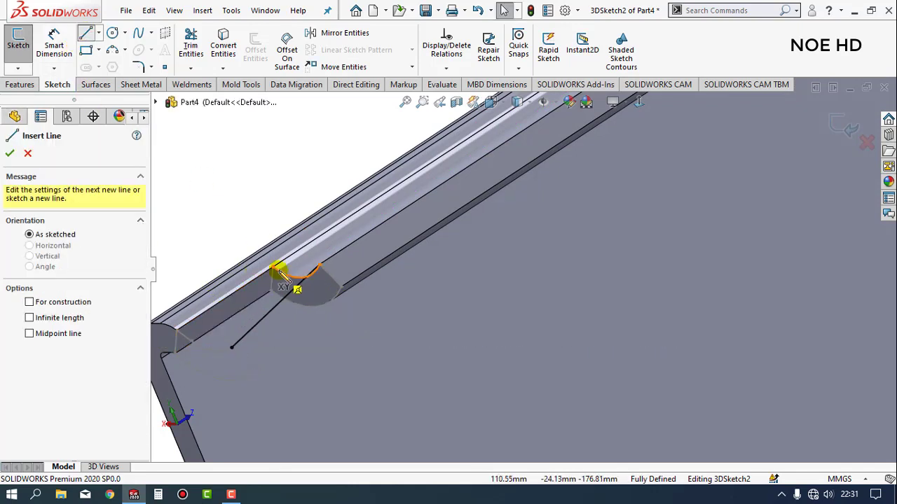
pyautogui.click(273, 269)
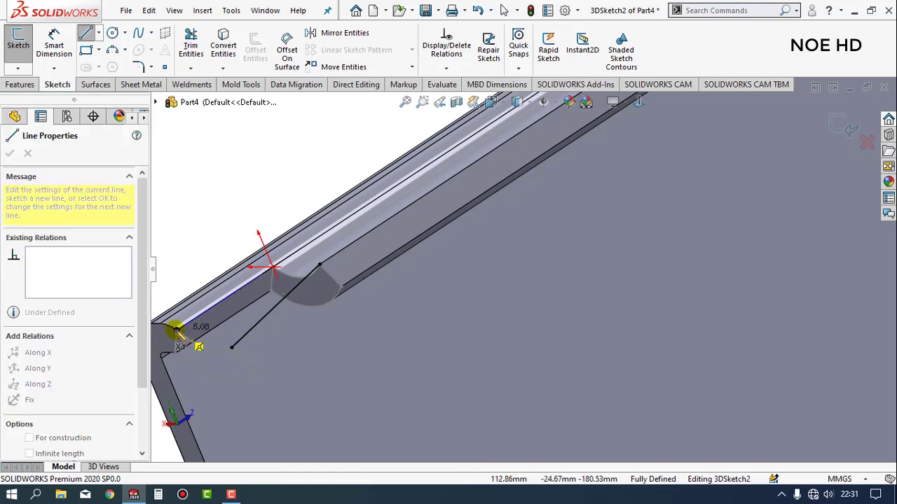
pyautogui.click(178, 329)
pyautogui.press('Escape')
# Finish 3DSketch2 and orbit the rail to face the lip cut
pyautogui.moveTo(200, 320)
pyautogui.mouseDown(button='middle')
pyautogui.moveTo(400, 320)
pyautogui.moveTo(755, 215)
pyautogui.mouseUp(button='middle')
pyautogui.click(841, 126)
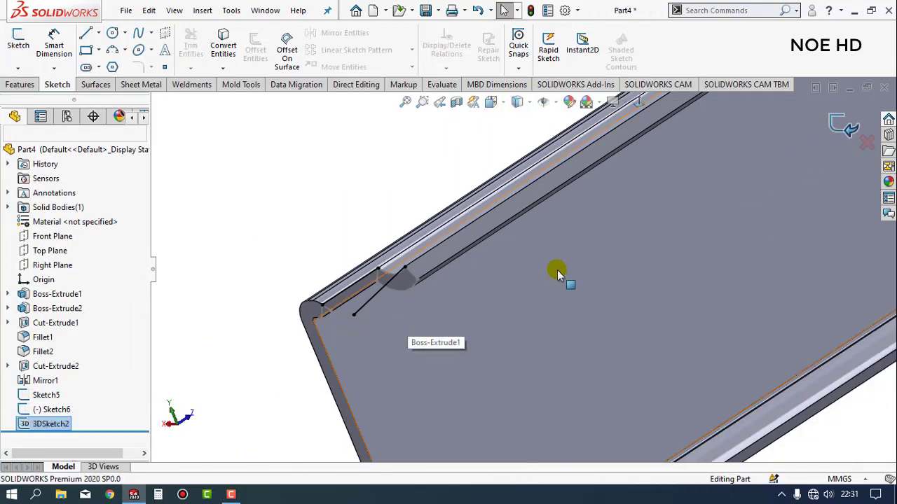
pyautogui.moveTo(313, 210); pyautogui.dragTo(556, 350, button='middle')
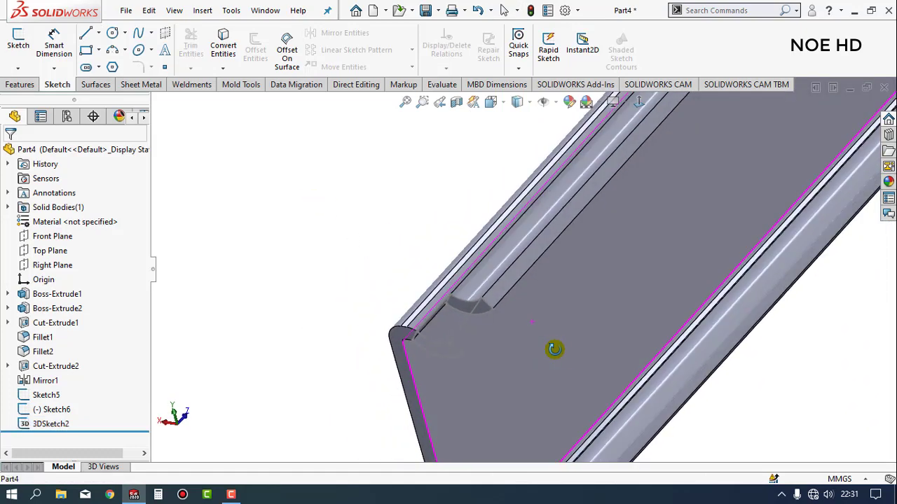
pyautogui.click(21, 85)
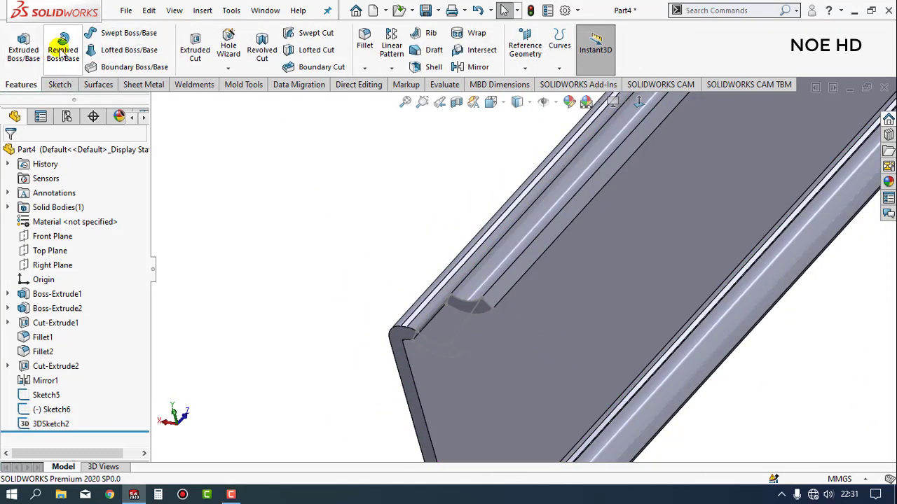
# Start a lofted boss with Sketch5 and Sketch6 as profiles, aligning the connector corners
pyautogui.click(112, 50)
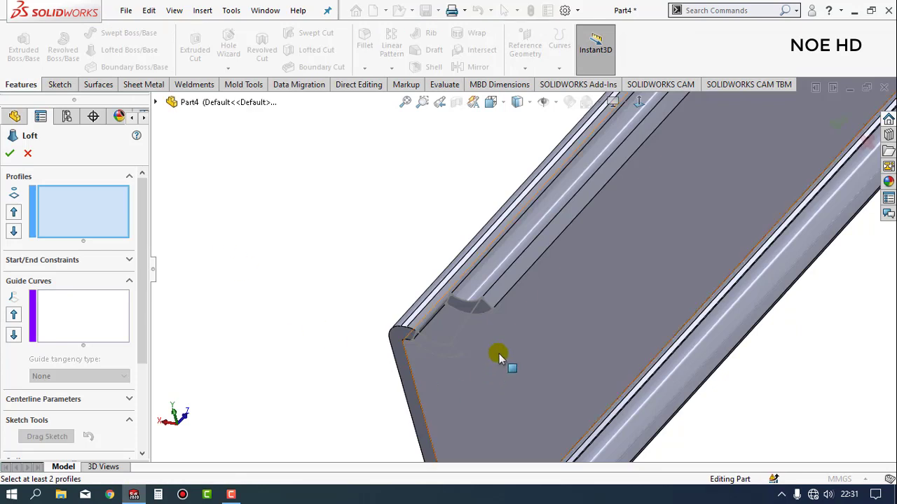
pyautogui.scroll(-3, 499, 358)
pyautogui.click(476, 283)
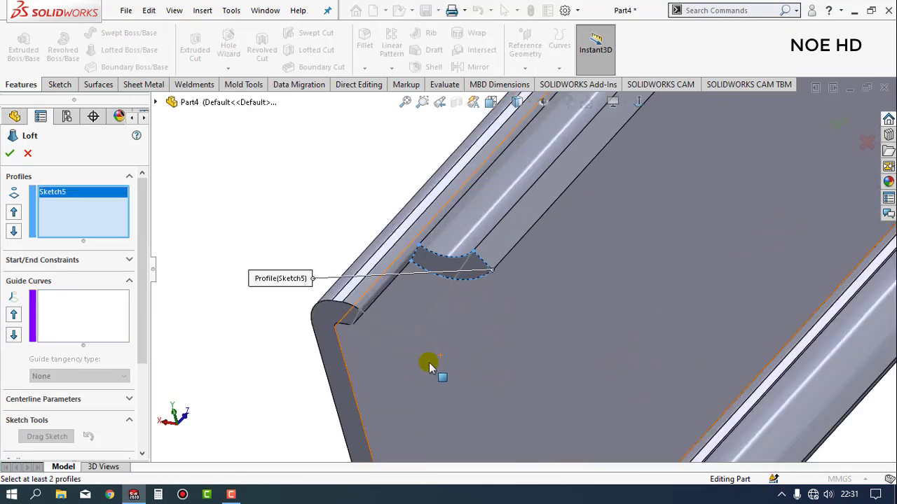
pyautogui.click(410, 353)
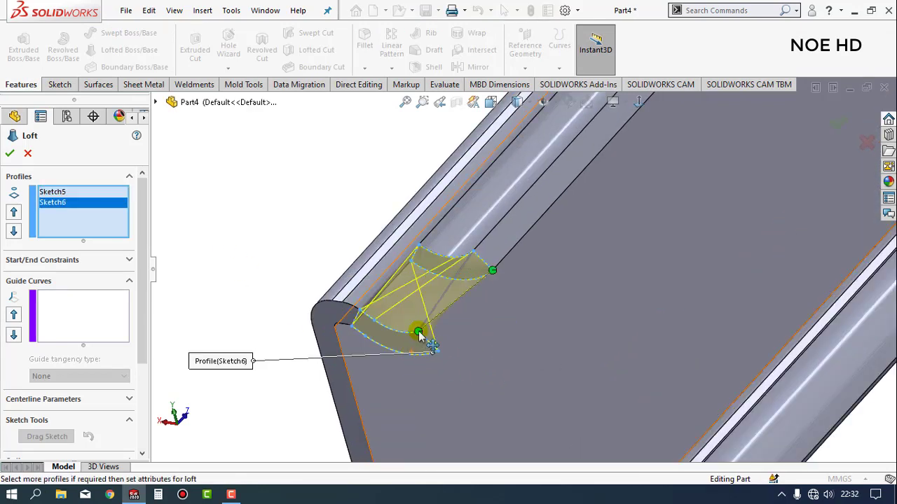
pyautogui.moveTo(420, 329); pyautogui.dragTo(437, 352)
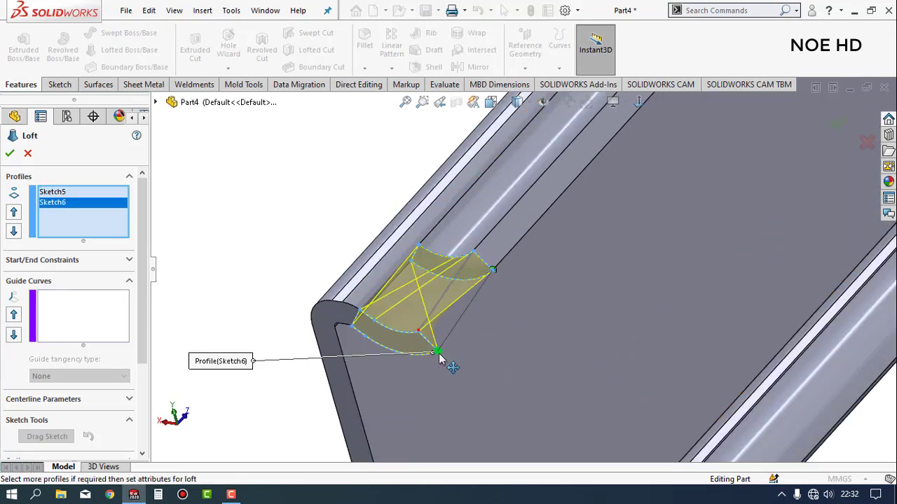
# Add the two 3D-sketch lines as the loft's guide curves
pyautogui.click(87, 317)
pyautogui.scroll(-2, 426, 308)
pyautogui.scroll(-3, 374, 272)
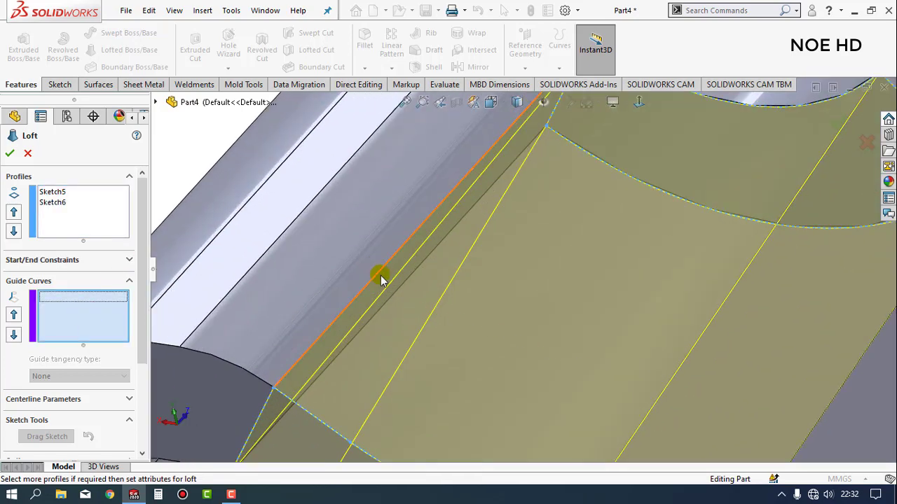
pyautogui.click(378, 278)
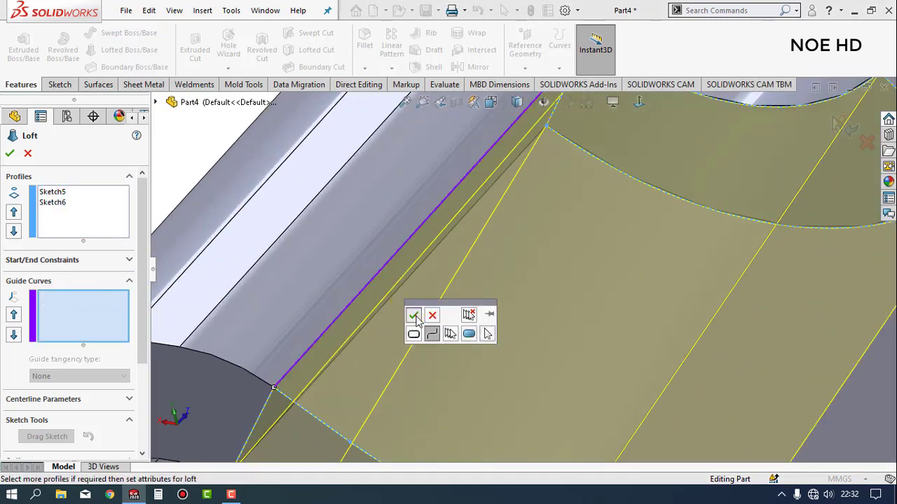
pyautogui.click(414, 316)
pyautogui.scroll(3, 579, 330)
pyautogui.click(636, 331)
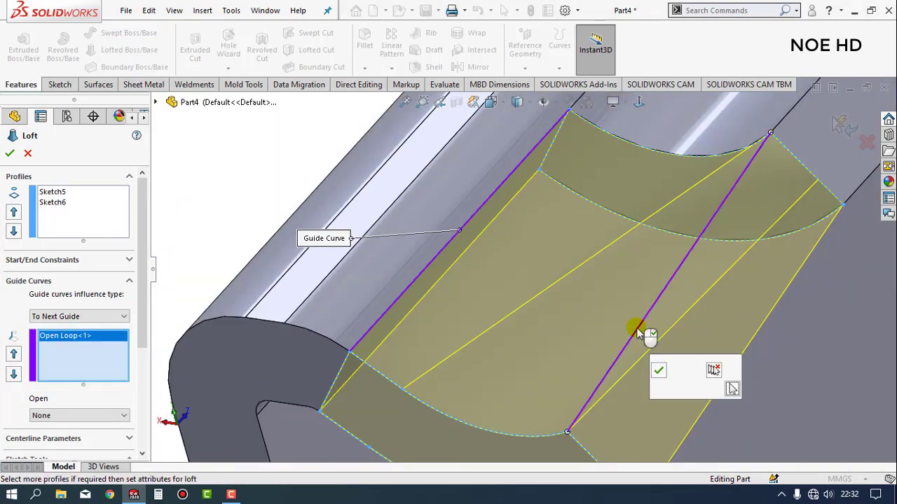
pyautogui.click(659, 369)
pyautogui.scroll(3, 655, 366)
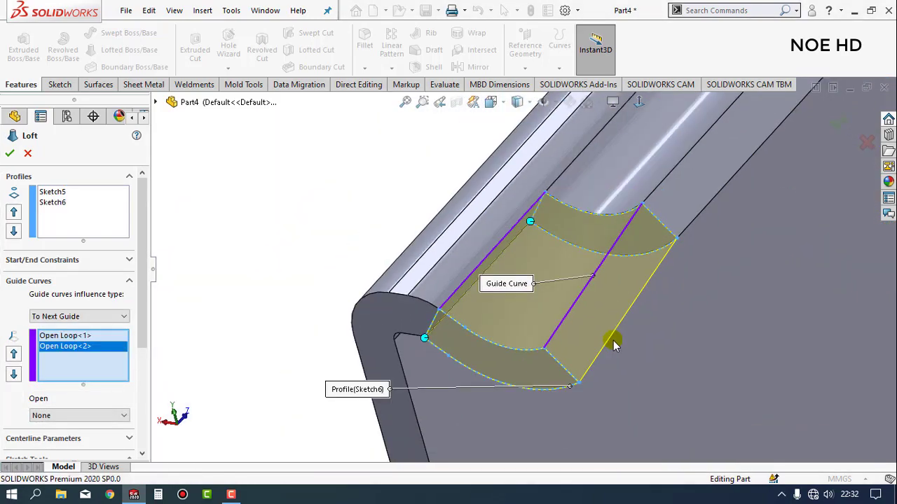
pyautogui.scroll(2, 614, 341)
pyautogui.scroll(2, 617, 353)
pyautogui.scroll(2, 627, 343)
# Mirror Loft3 about the Top Plane to add the matching groove on the lower flange
pyautogui.scroll(2, 461, 312)
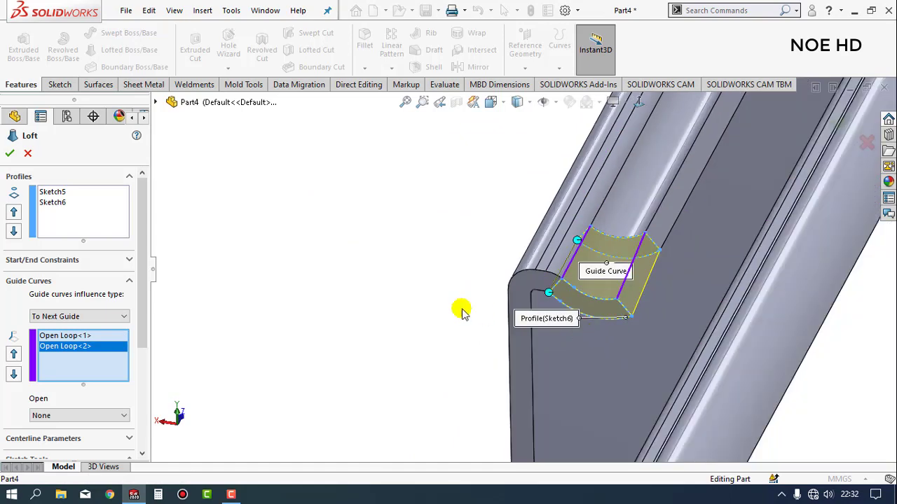
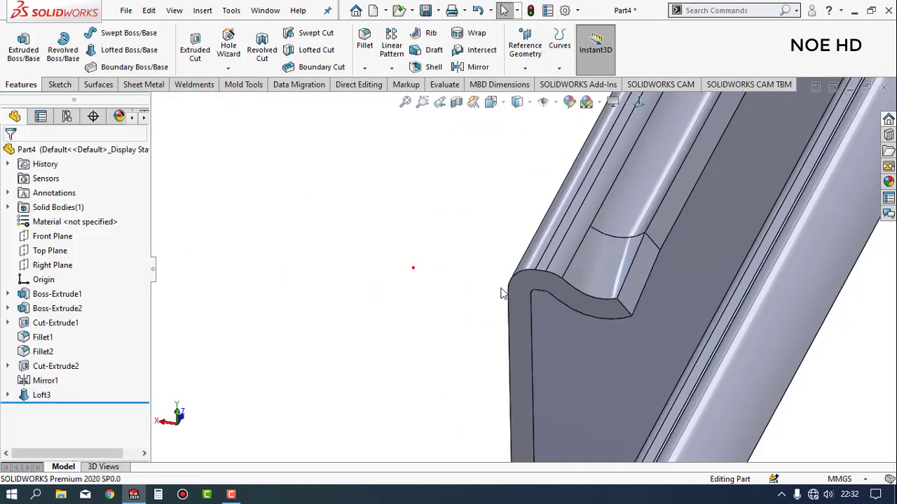
# Mirror Loft3 about the Top Plane to add the matching groove on the lower flange
pyautogui.scroll(2, 630, 296)
pyautogui.scroll(3, 639, 323)
pyautogui.moveTo(608, 295)
pyautogui.mouseDown(button='middle')
pyautogui.moveTo(545, 255)
pyautogui.moveTo(620, 262)
pyautogui.moveTo(518, 198)
pyautogui.moveTo(537, 296)
pyautogui.moveTo(491, 304)
pyautogui.mouseUp(button='middle')
pyautogui.click(51, 250)
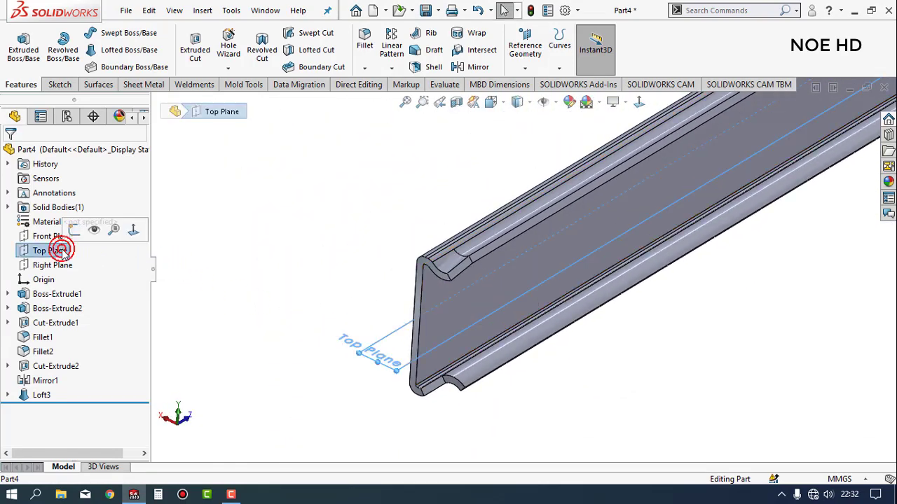
pyautogui.click(393, 68)
pyautogui.click(411, 117)
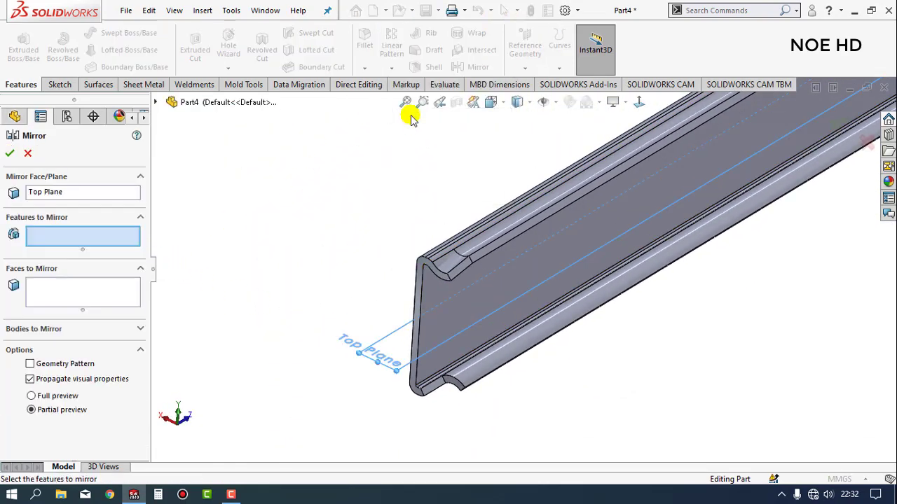
pyautogui.click(157, 104)
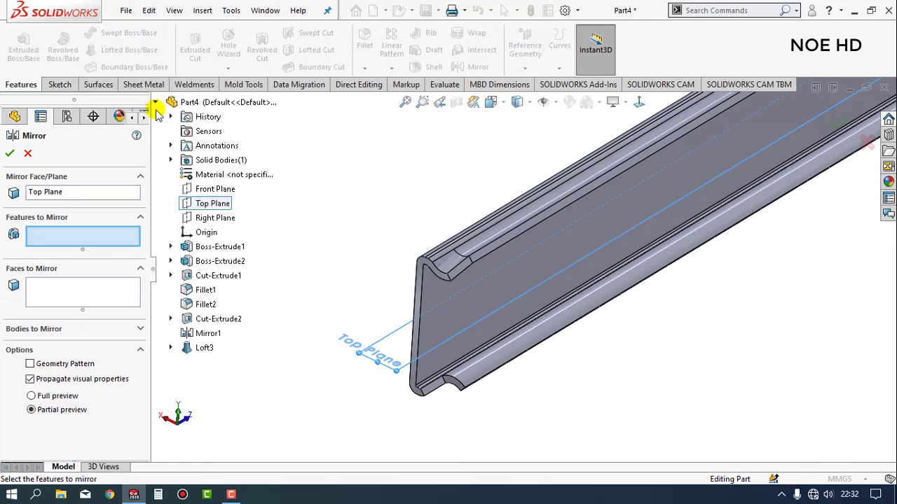
pyautogui.click(204, 350)
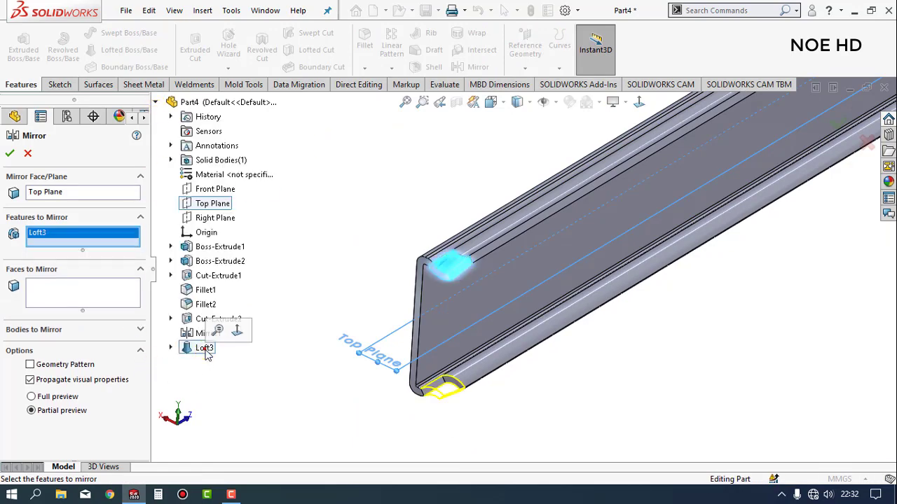
pyautogui.click(9, 154)
pyautogui.moveTo(231, 196)
pyautogui.mouseDown(button='middle')
pyautogui.moveTo(290, 217)
pyautogui.moveTo(472, 323)
pyautogui.moveTo(467, 232)
pyautogui.moveTo(512, 304)
pyautogui.mouseUp(button='middle')
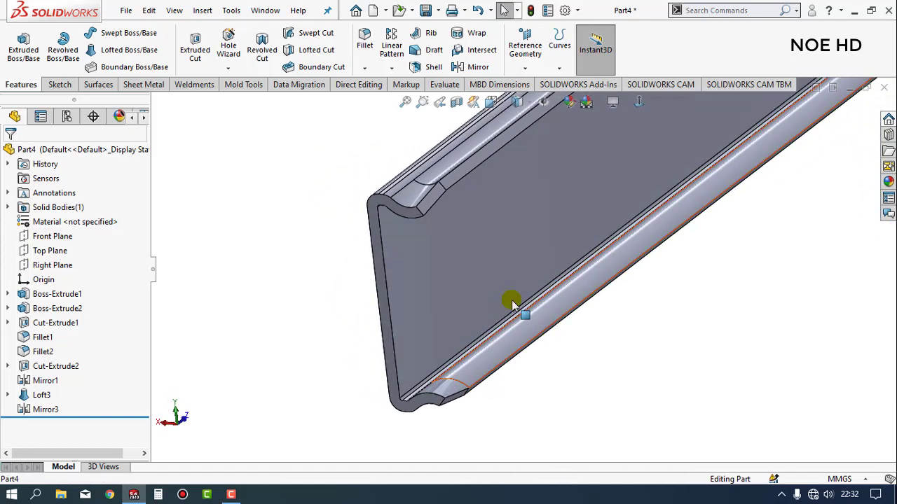
# Switch to Right view and start a new sketch on the rail's long face
pyautogui.scroll(2, 525, 287)
pyautogui.scroll(2, 539, 260)
pyautogui.moveTo(544, 240)
pyautogui.mouseDown(button='middle')
pyautogui.moveTo(603, 250)
pyautogui.moveTo(470, 110)
pyautogui.mouseUp(button='middle')
pyautogui.click(490, 102)
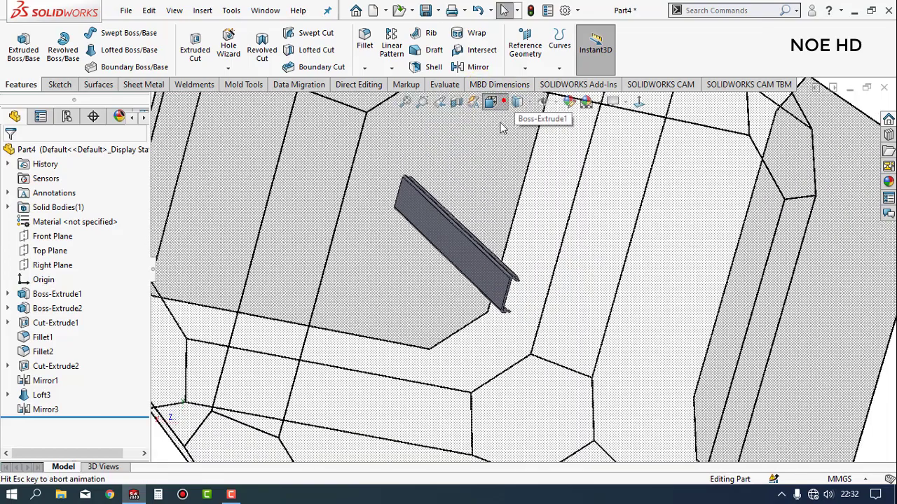
pyautogui.click(510, 142)
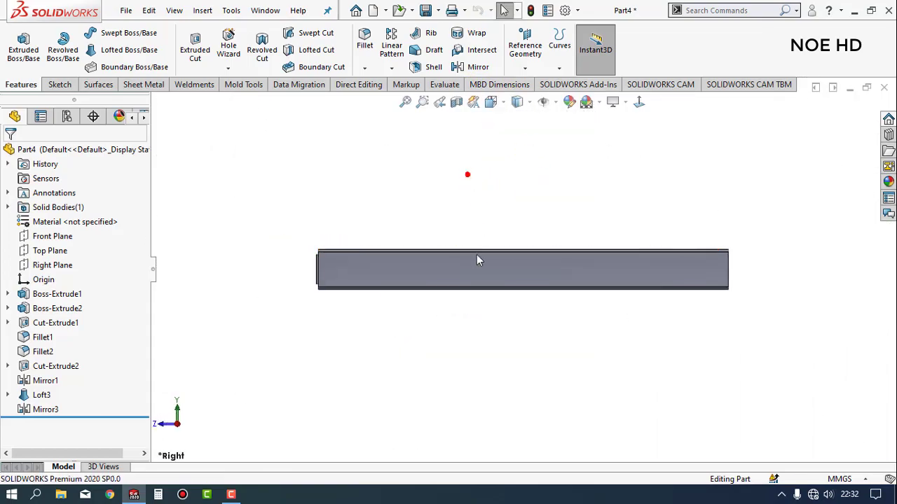
pyautogui.click(478, 265)
pyautogui.click(532, 226)
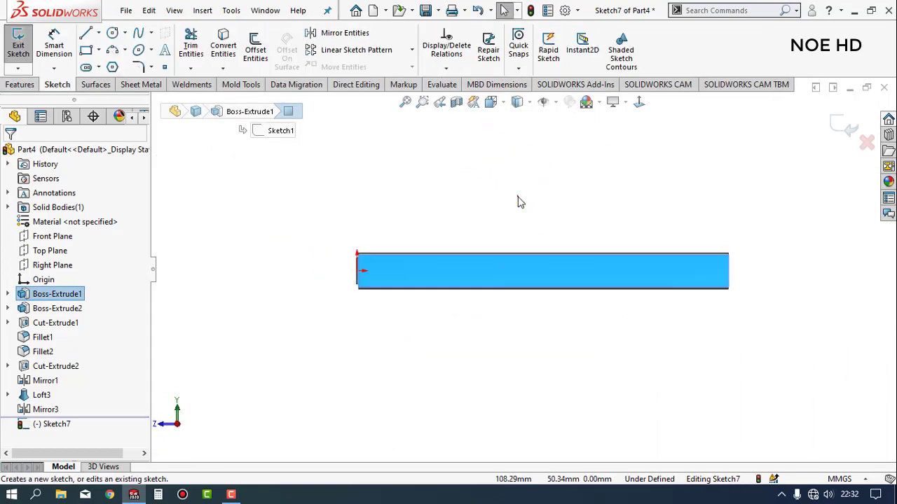
# Draw a 110.76 mm construction centreline starting at the rail's left end
pyautogui.click(99, 33)
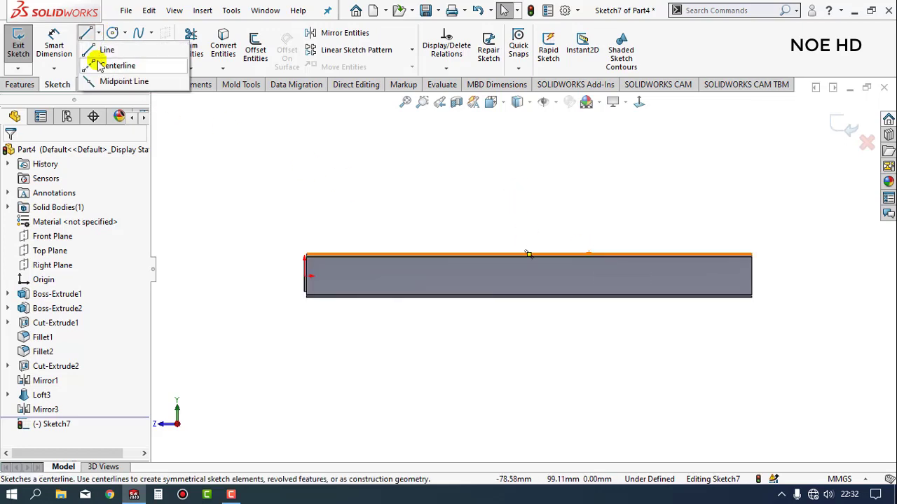
pyautogui.click(96, 64)
pyautogui.scroll(-1, 306, 284)
pyautogui.scroll(-2, 309, 280)
pyautogui.scroll(-2, 310, 279)
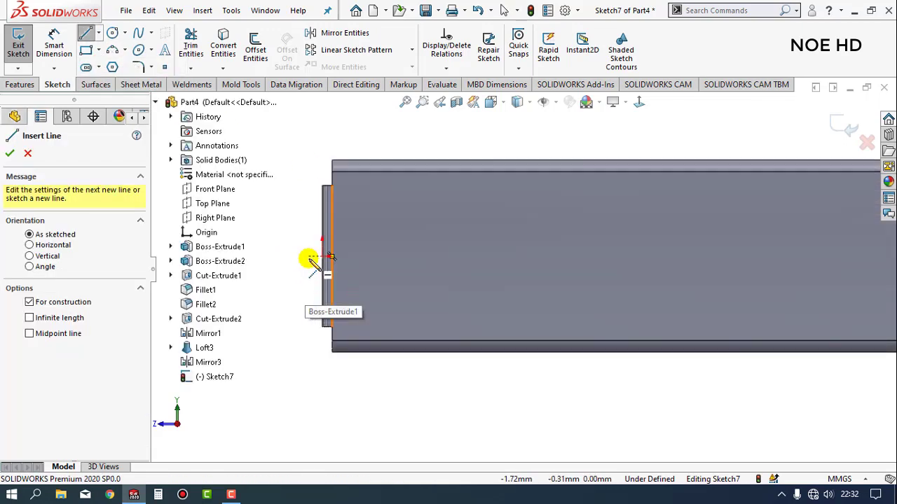
pyautogui.click(325, 257)
pyautogui.scroll(1, 636, 273)
pyautogui.scroll(2, 700, 273)
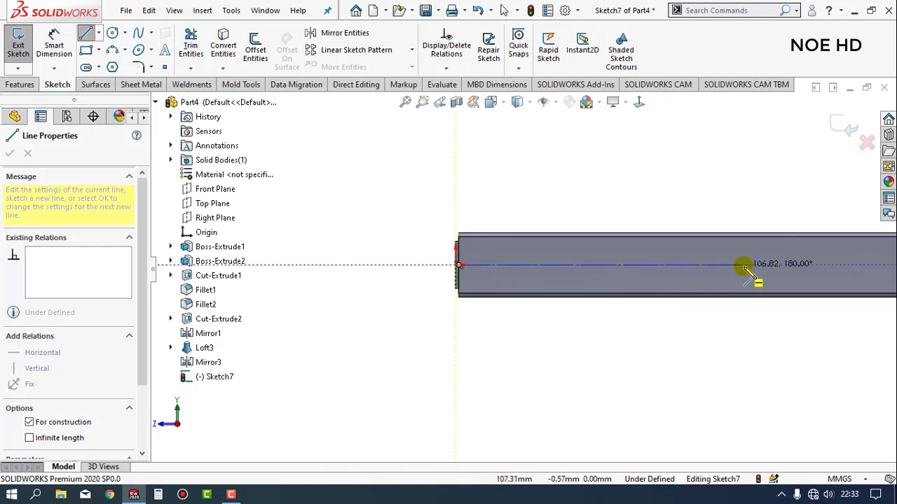
pyautogui.click(751, 267)
pyautogui.press('Escape')
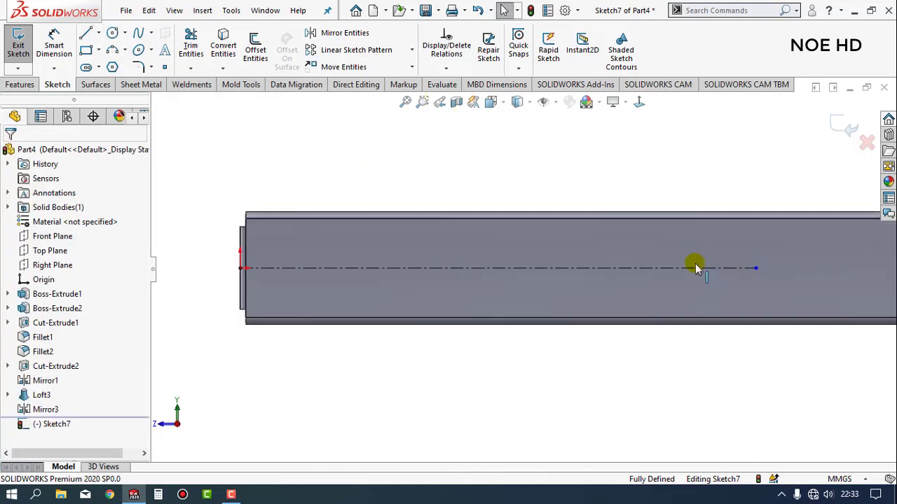
# Make the centreline horizontal so the sketch is fully defined
pyautogui.click(575, 268)
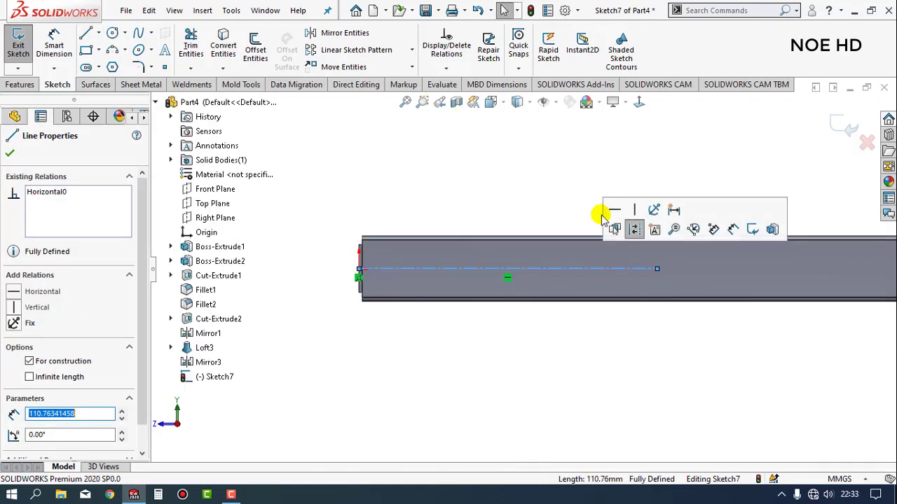
pyautogui.click(321, 202)
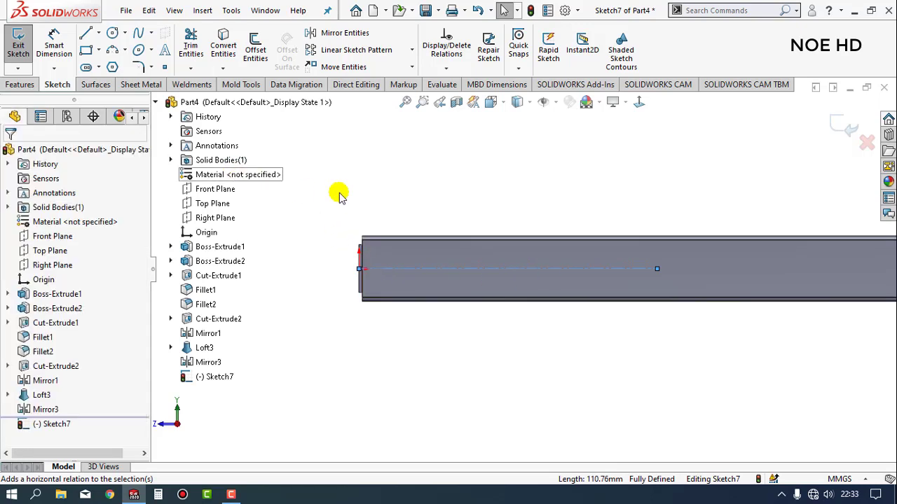
pyautogui.scroll(-2, 659, 290)
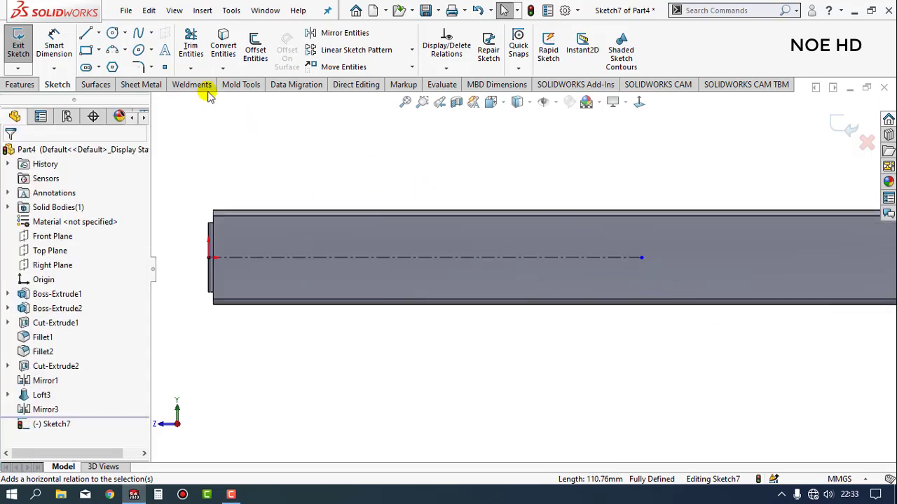
pyautogui.click(86, 69)
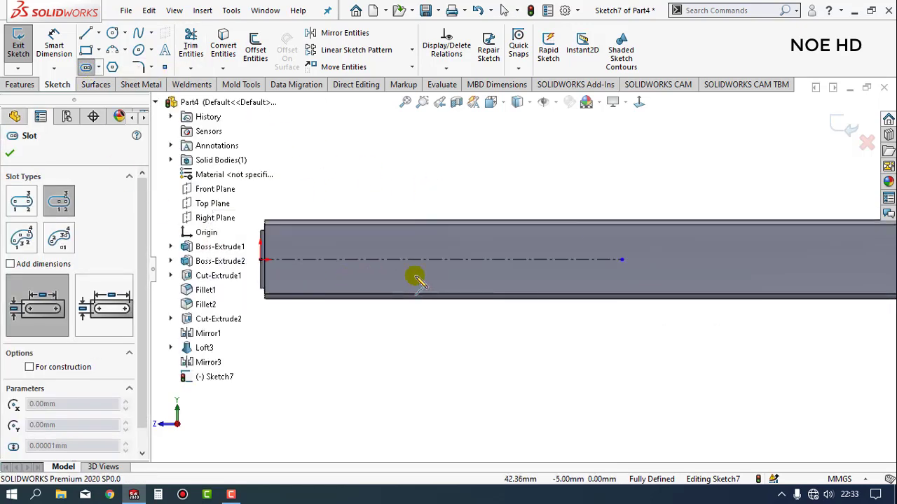
# Sketch a horizontal and a vertical centre-point slot on the centreline
pyautogui.scroll(-2, 370, 258)
pyautogui.click(356, 251)
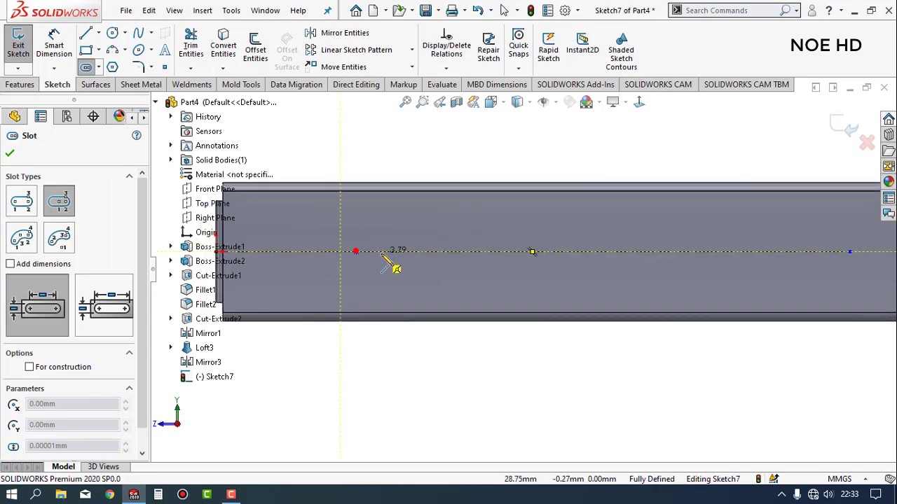
pyautogui.click(383, 252)
pyautogui.click(382, 230)
pyautogui.press('Escape')
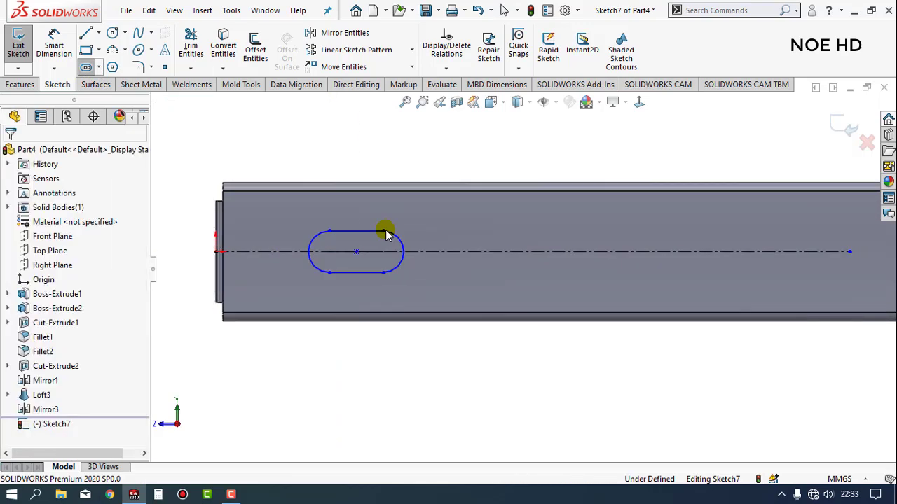
pyautogui.click(86, 67)
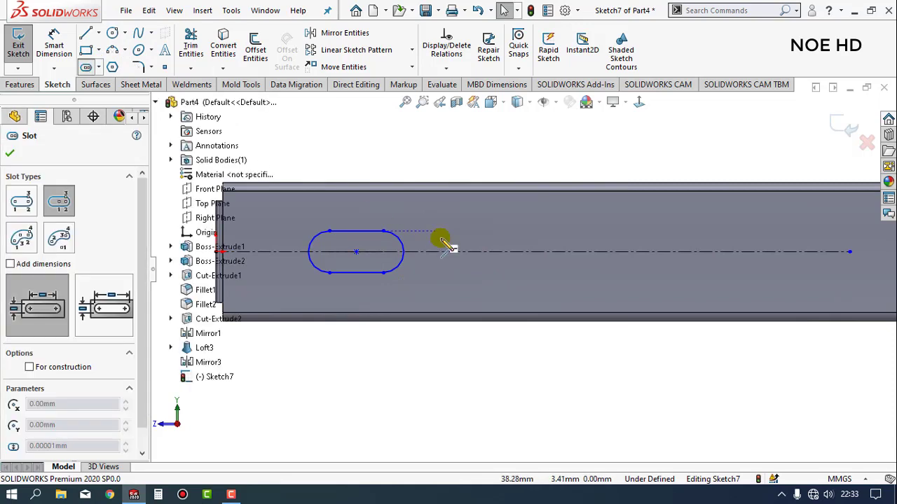
pyautogui.click(467, 252)
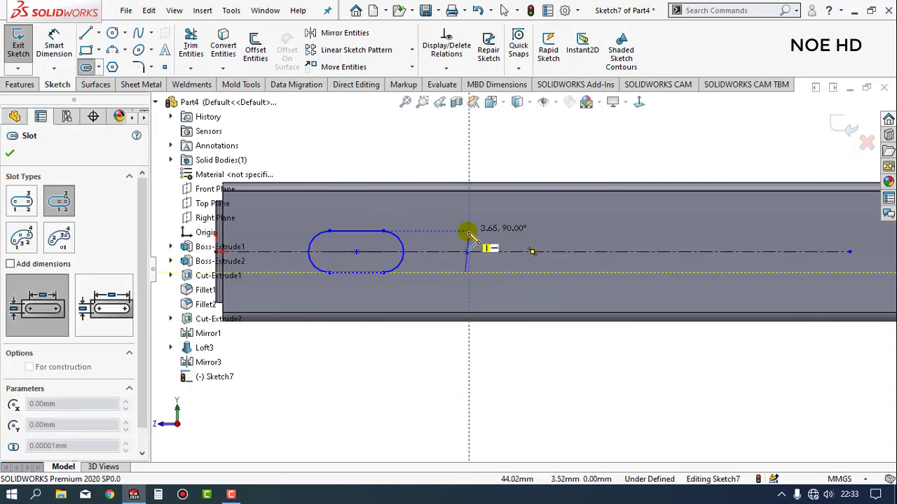
pyautogui.click(489, 241)
pyautogui.click(140, 66)
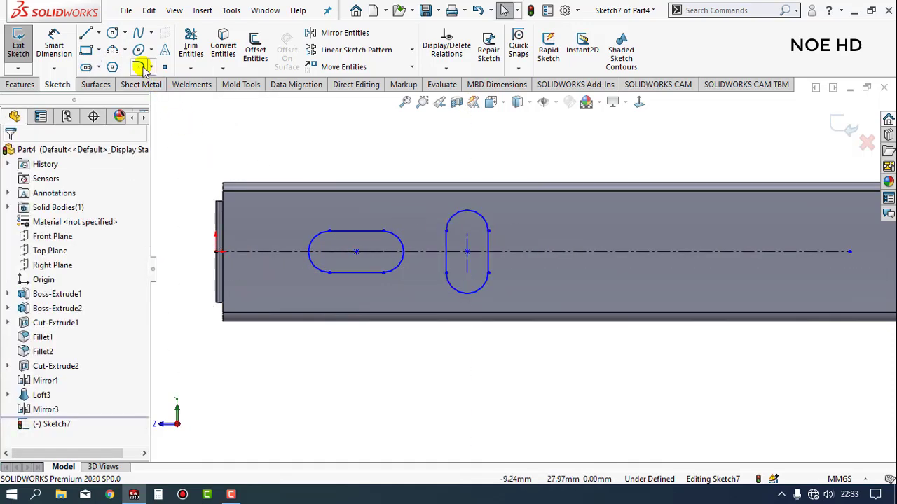
# Add a circle centred on the centreline to the right of the slots
pyautogui.click(112, 35)
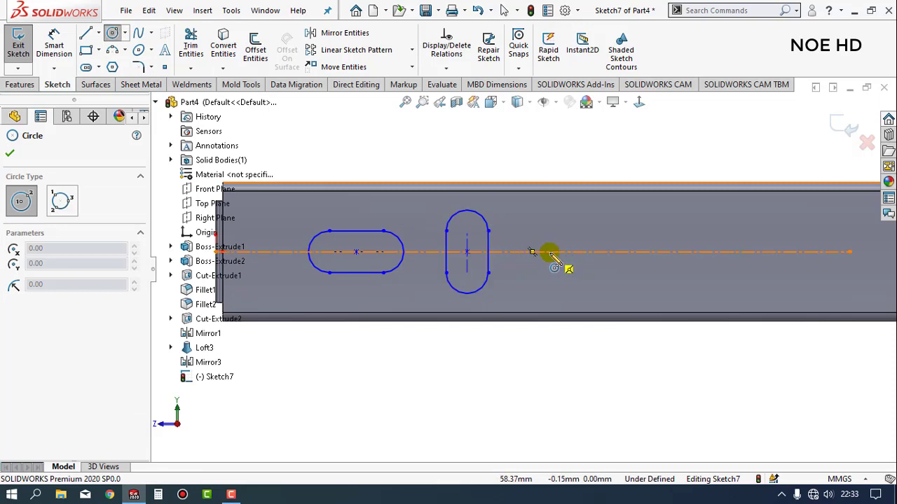
pyautogui.click(549, 251)
pyautogui.scroll(2, 609, 362)
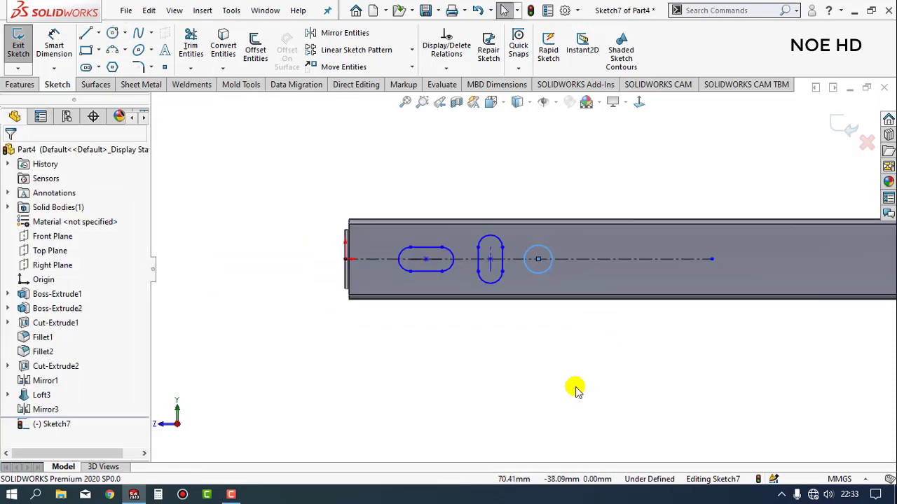
pyautogui.scroll(1, 574, 386)
# Dimension the horizontal slot: length 9.41 and end radius R2.22
pyautogui.click(54, 45)
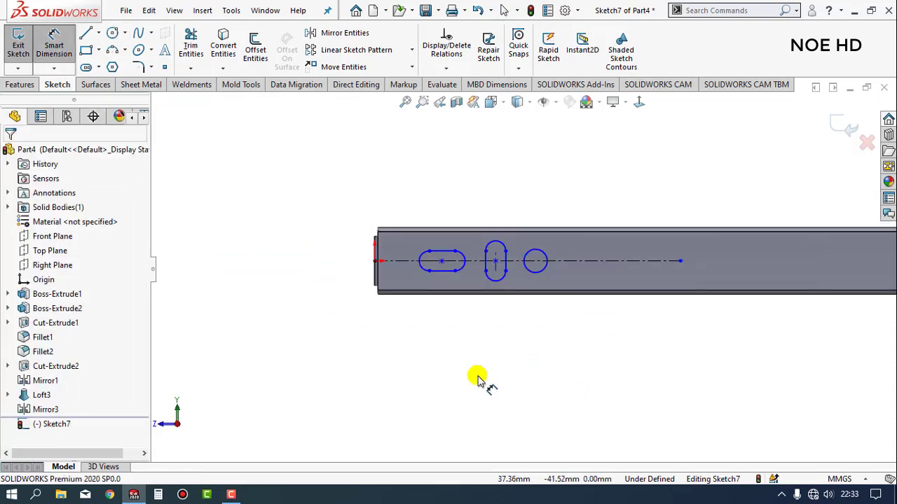
pyautogui.scroll(-1, 477, 380)
pyautogui.click(435, 245)
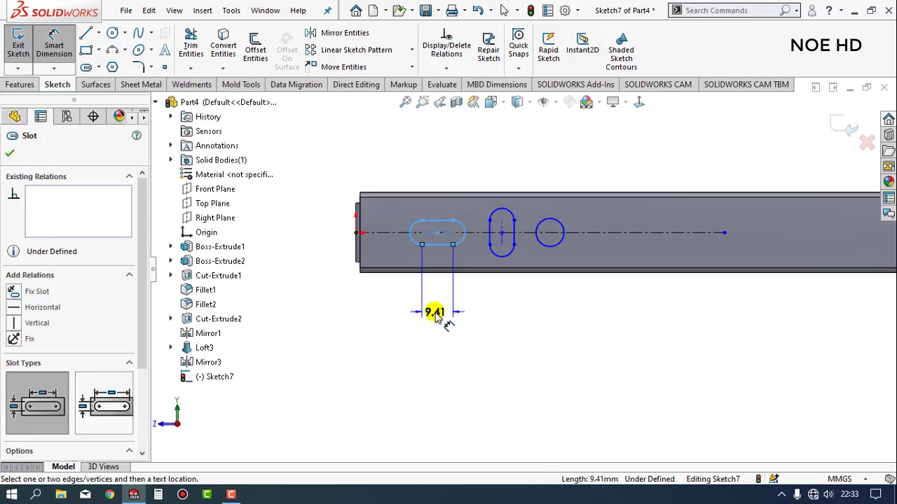
pyautogui.click(436, 313)
pyautogui.write('9.41')
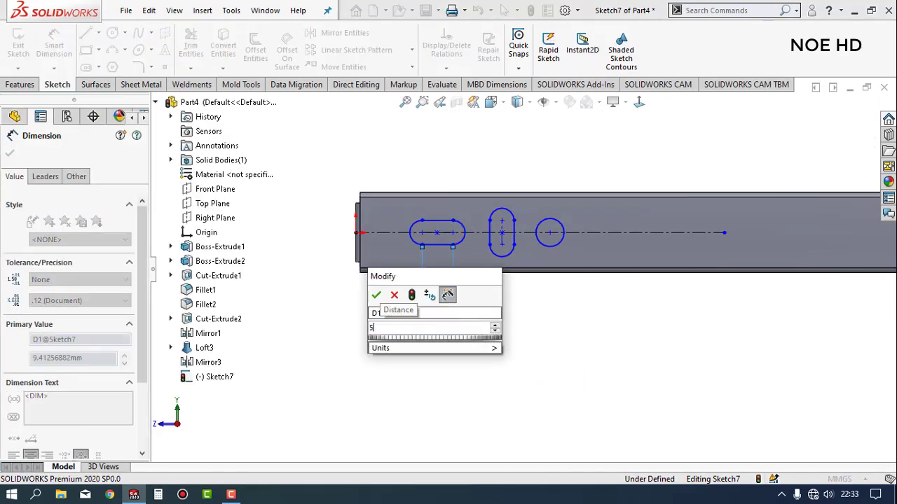
pyautogui.press('Return')
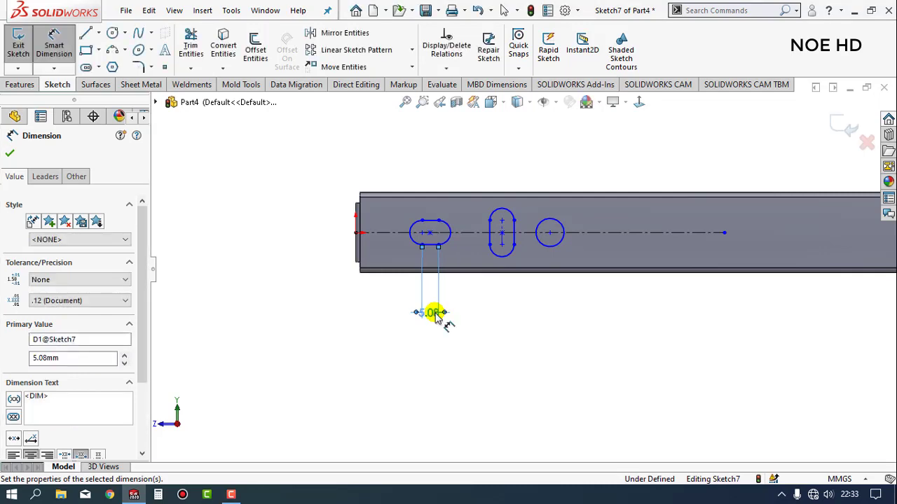
pyautogui.click(534, 329)
pyautogui.click(412, 233)
pyautogui.click(300, 237)
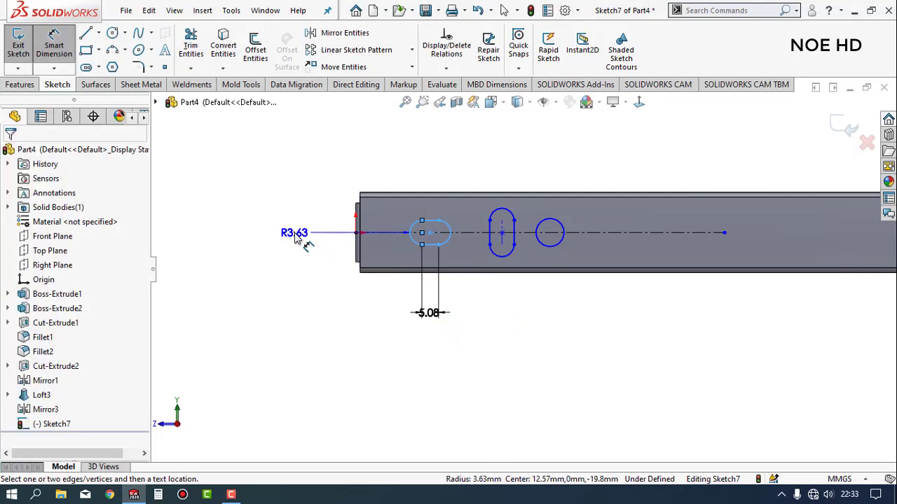
pyautogui.write('2')
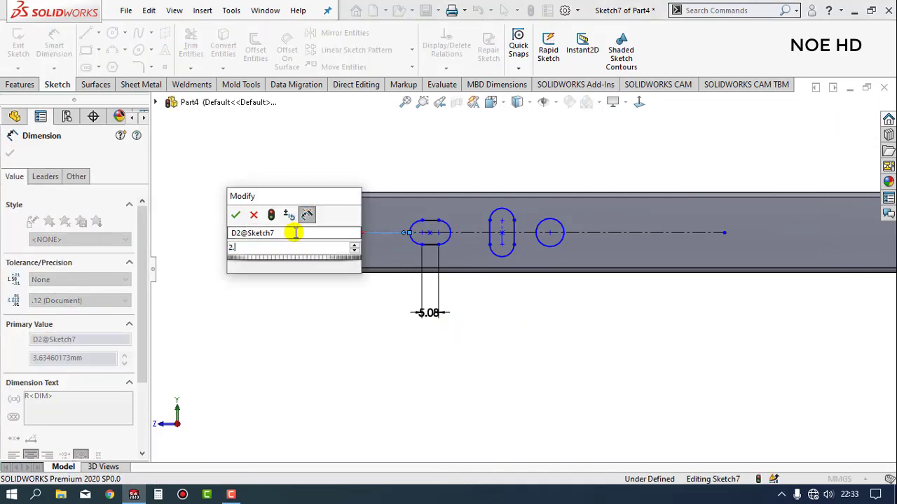
pyautogui.write('.22')
pyautogui.press('Return')
pyautogui.click(303, 297)
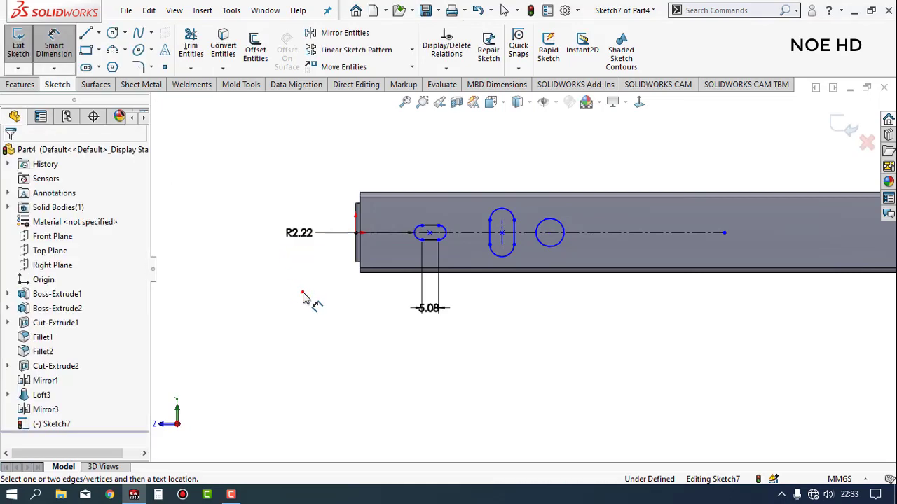
# Position the first slot's centre 34.39 mm from the rail's end
pyautogui.scroll(-2, 512, 252)
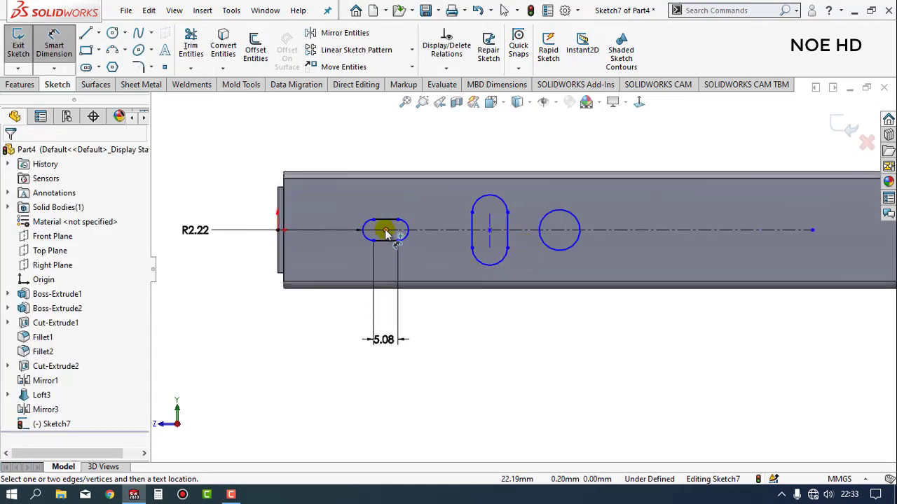
pyautogui.click(384, 231)
pyautogui.click(279, 257)
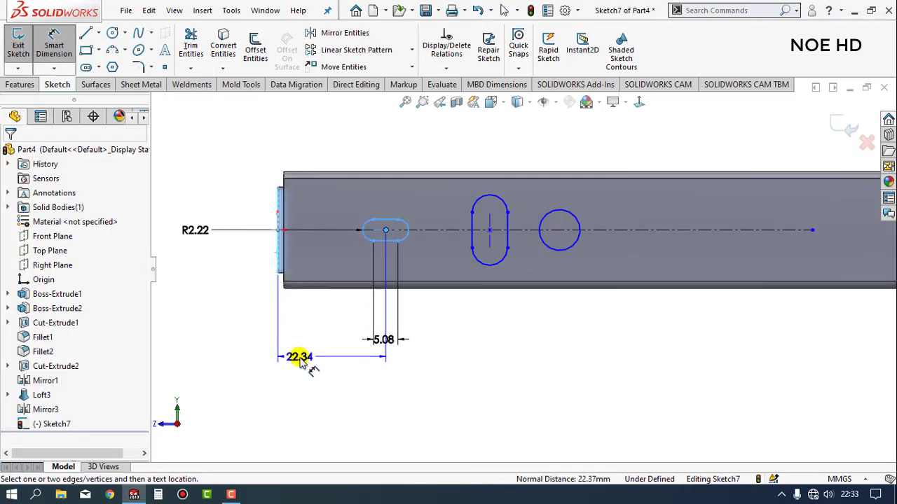
pyautogui.click(299, 359)
pyautogui.write('34.39')
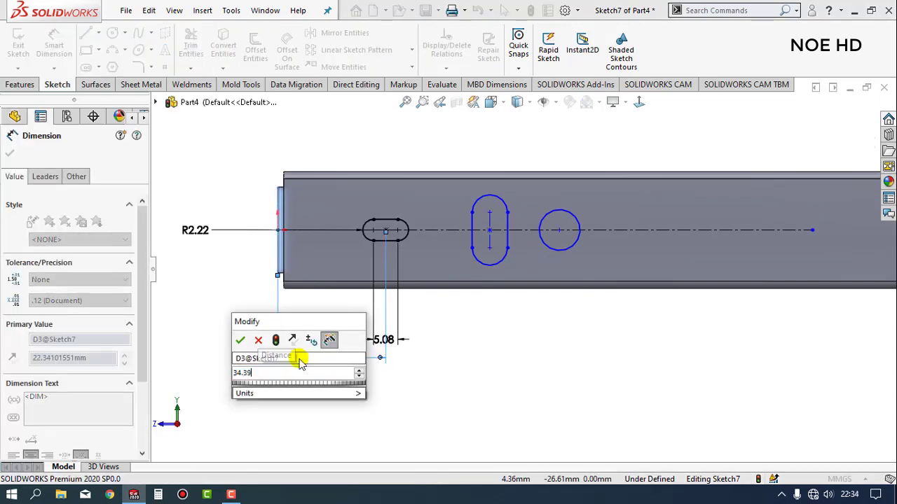
pyautogui.press('Return')
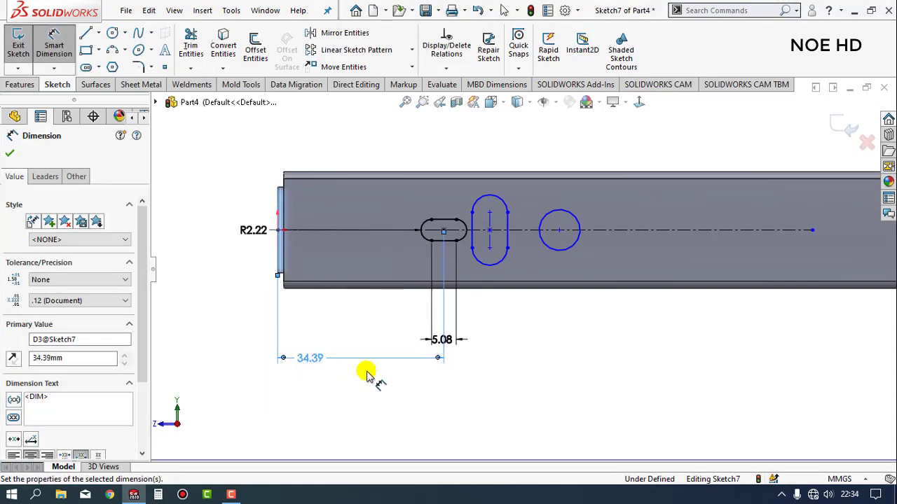
# Give the upright slot a 5.08 width and R2.22 end radius
pyautogui.click(509, 241)
pyautogui.click(522, 236)
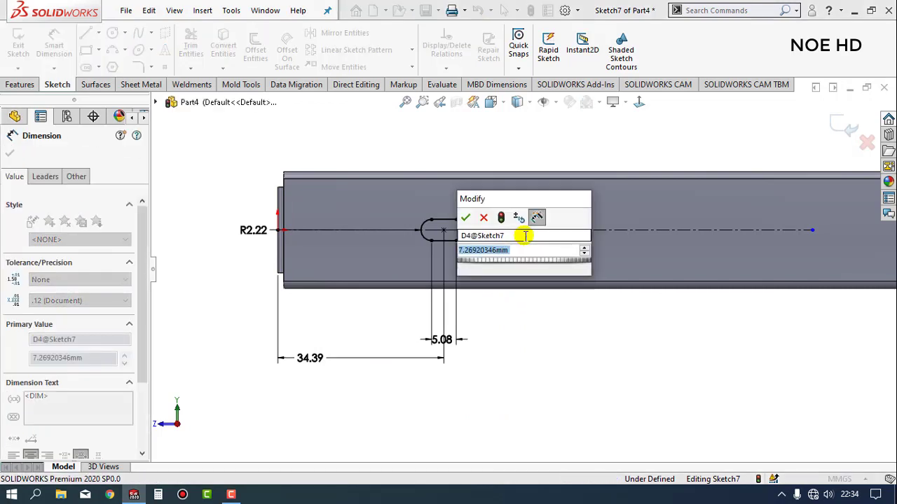
pyautogui.write('5.08')
pyautogui.press('Return')
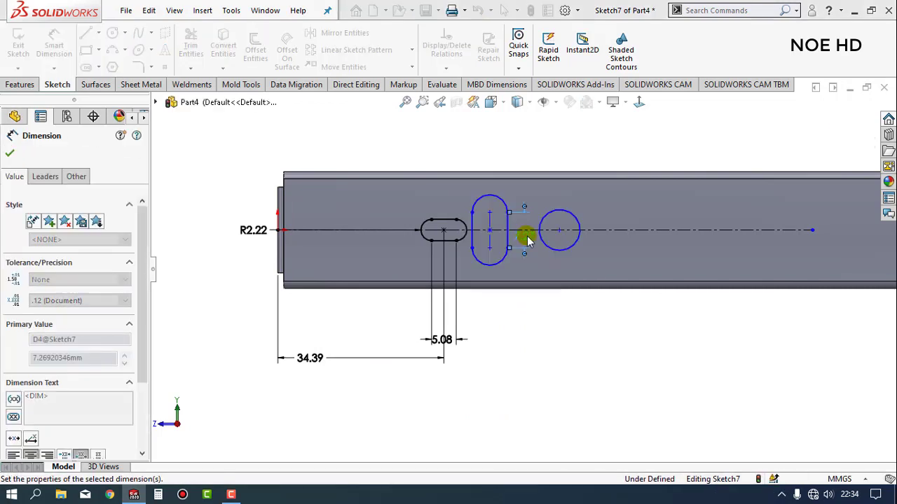
pyautogui.press('Escape')
pyautogui.click(494, 258)
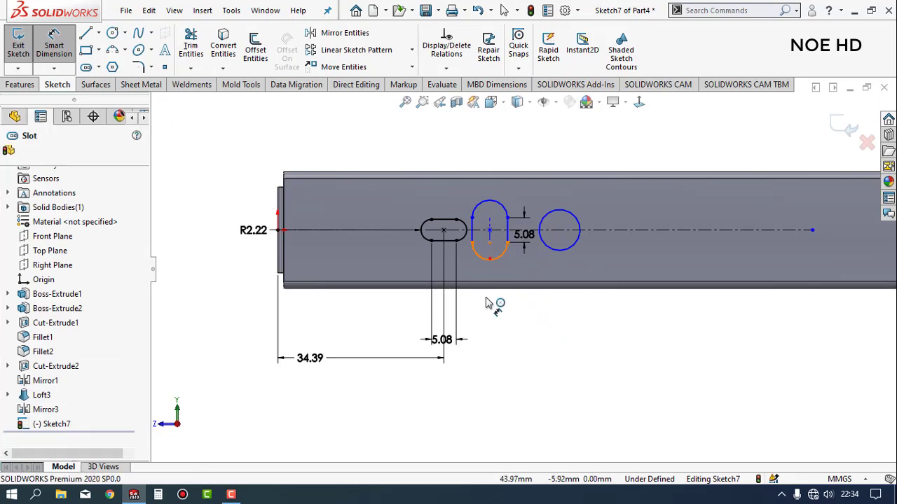
pyautogui.click(493, 329)
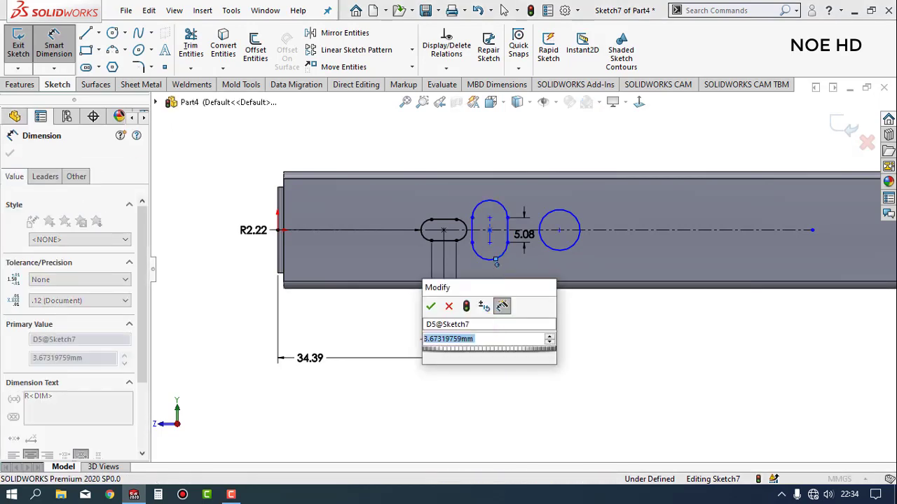
pyautogui.write('3')
pyautogui.press('Return')
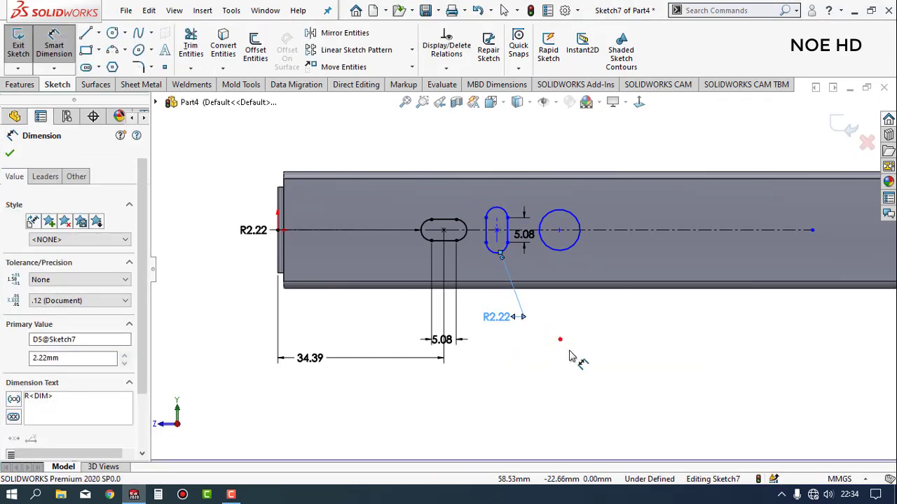
pyautogui.click(574, 360)
# Space the two slot centres 15.88 mm apart
pyautogui.click(496, 231)
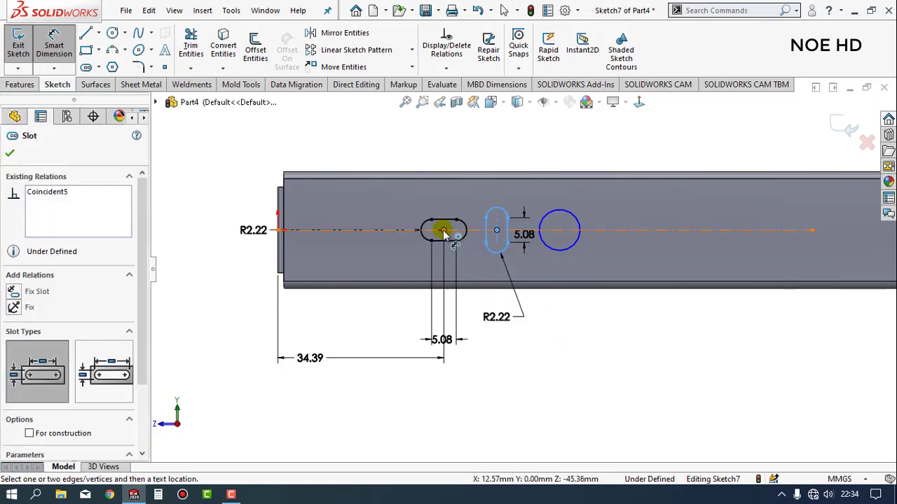
pyautogui.click(443, 230)
pyautogui.click(484, 354)
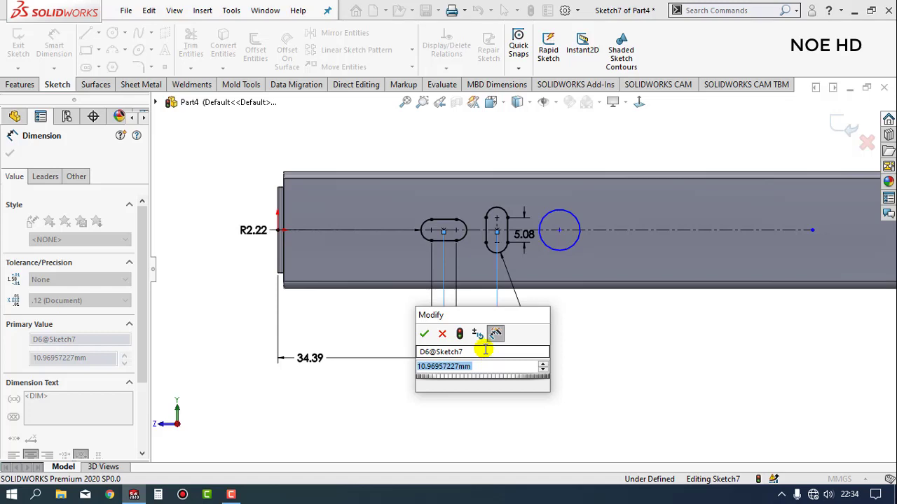
pyautogui.write('15')
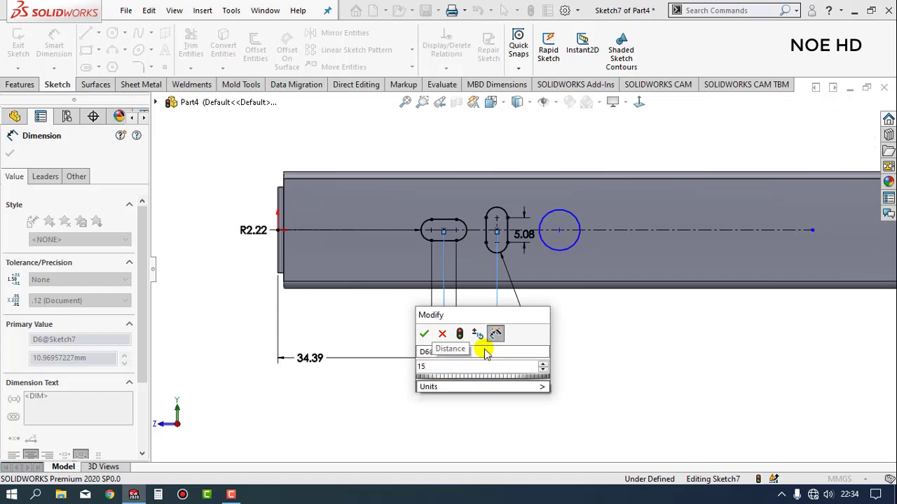
pyautogui.write('3.875')
pyautogui.press('Return')
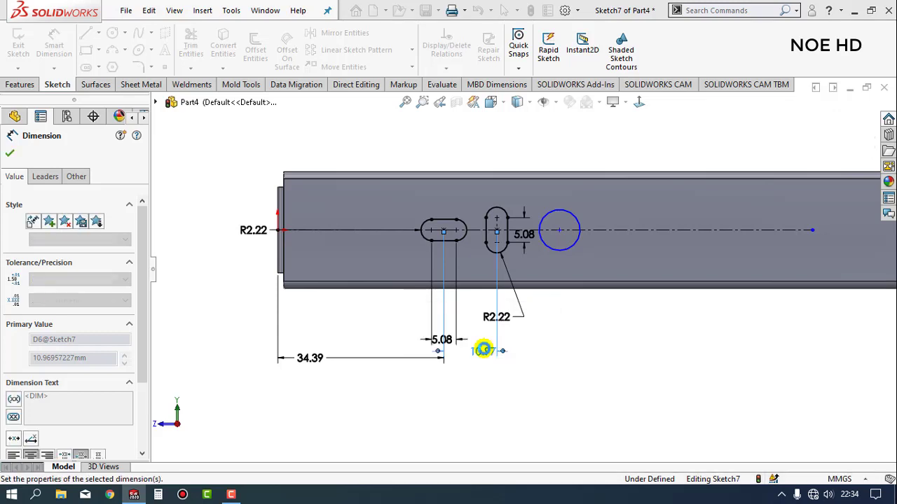
# Set the round hole to Ø4.62, 10.16 mm from the upright slot
pyautogui.scroll(-2, 571, 256)
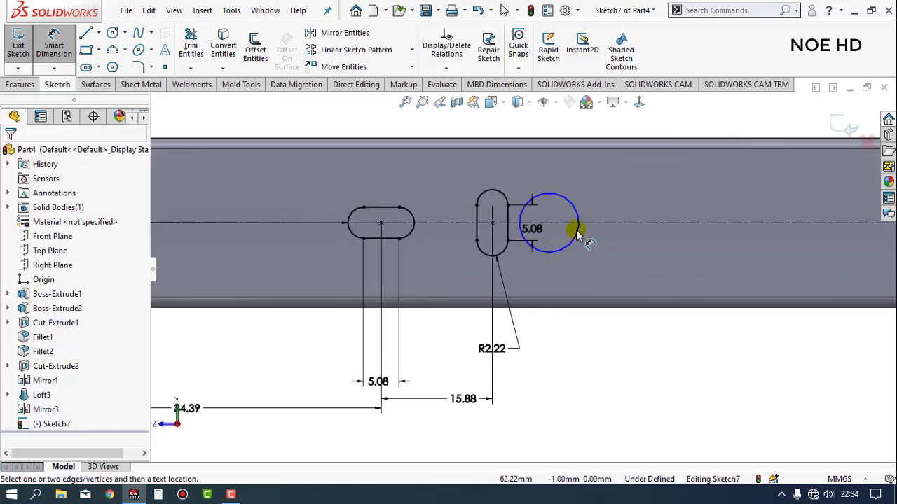
pyautogui.click(577, 236)
pyautogui.click(662, 291)
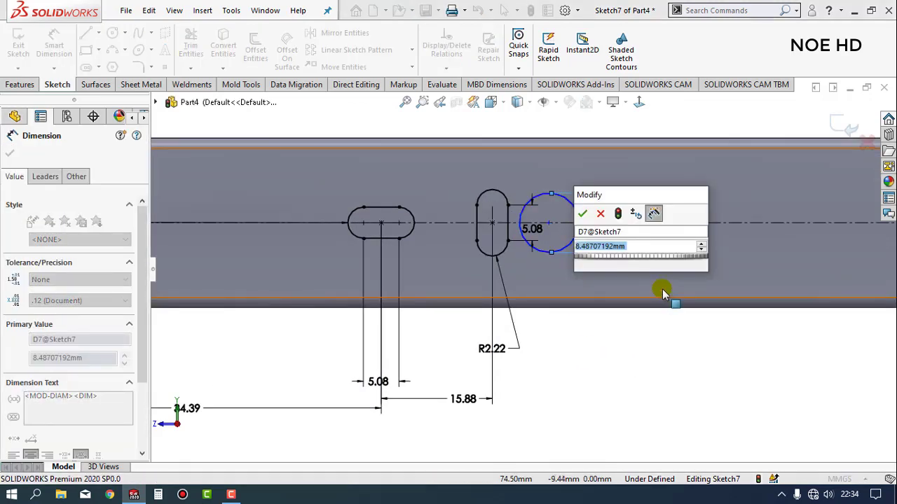
pyautogui.write('4.623')
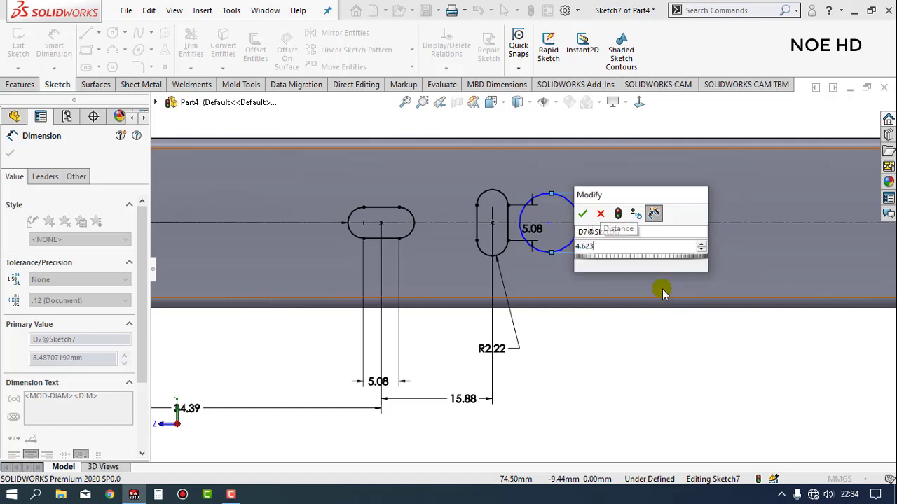
pyautogui.press('Return')
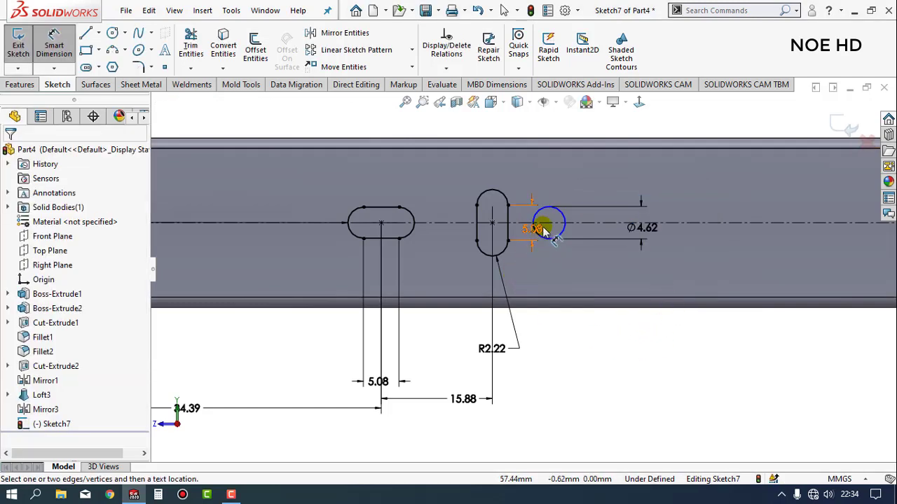
pyautogui.click(549, 224)
pyautogui.click(490, 225)
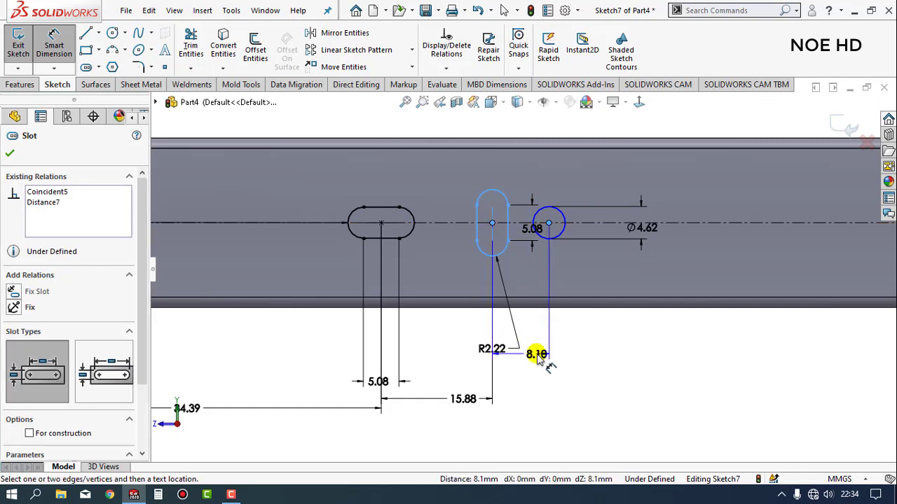
pyautogui.click(537, 355)
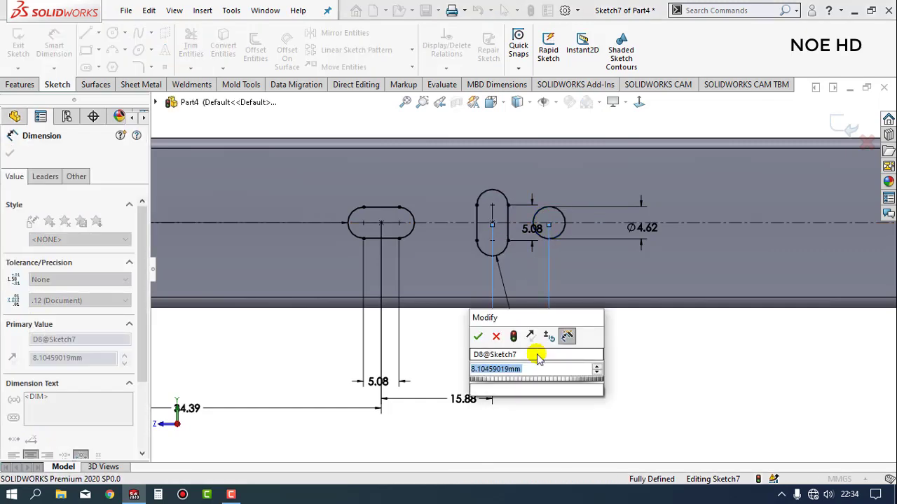
pyautogui.write('10.16')
pyautogui.press('Return')
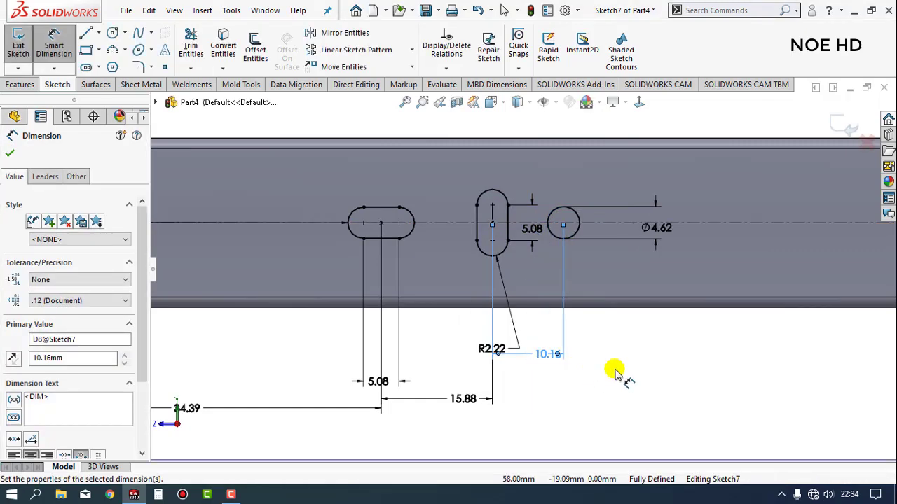
pyautogui.scroll(1, 619, 345)
pyautogui.scroll(1, 619, 345)
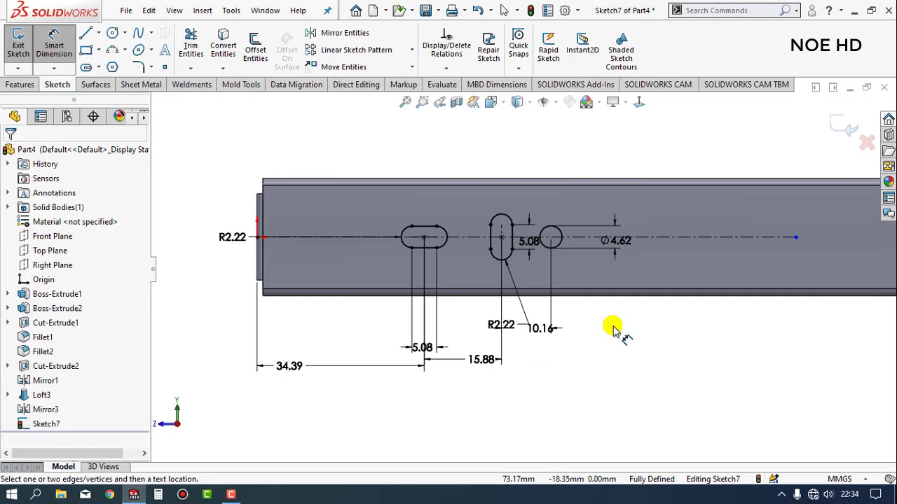
# Extrude-cut the two slots and the Ø4.62 hole 5.08 mm deep into the rail face
pyautogui.click(21, 85)
pyautogui.click(195, 45)
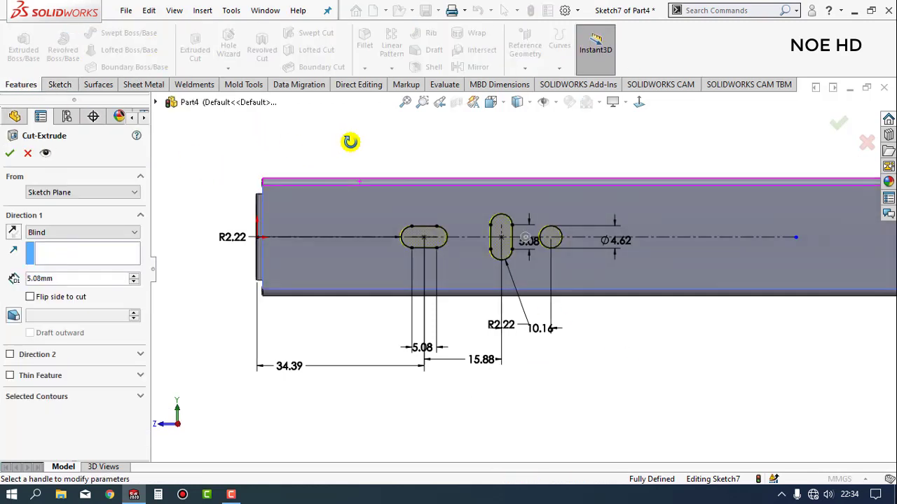
pyautogui.click(10, 154)
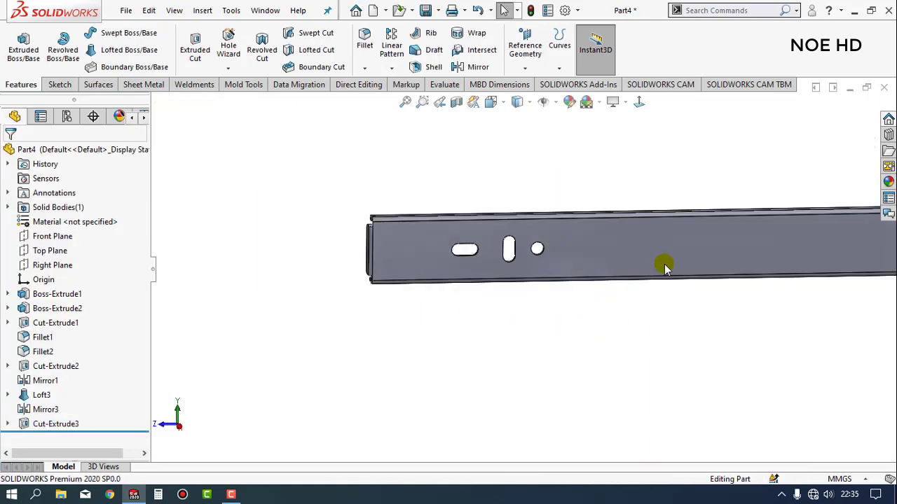
pyautogui.moveTo(664, 264); pyautogui.dragTo(640, 262, button='middle')
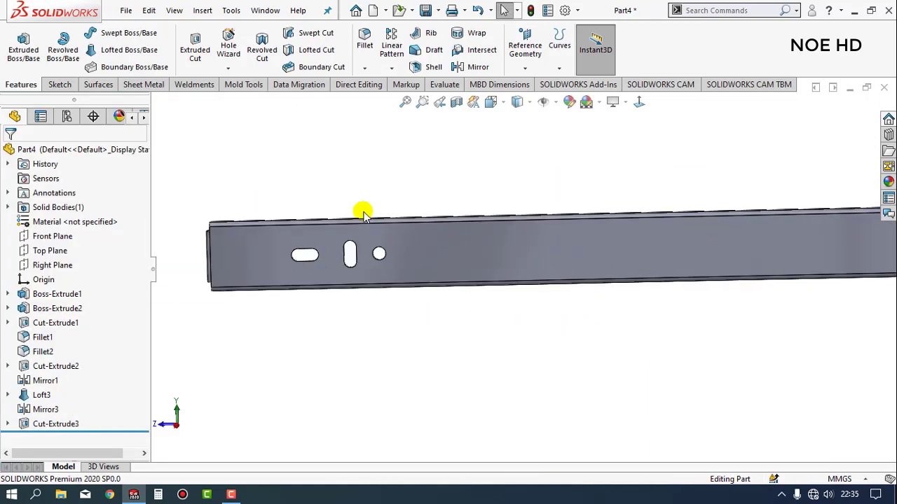
# Linear-pattern Cut-Extrude3 along the rail's top edge at 160 mm spacing, 2 instances
pyautogui.click(398, 55)
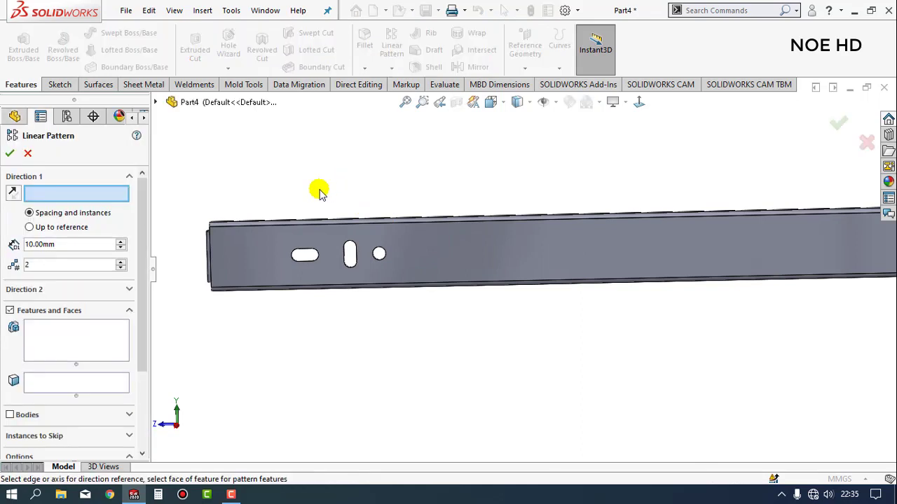
pyautogui.scroll(-3, 343, 217)
pyautogui.click(412, 225)
pyautogui.scroll(3, 314, 272)
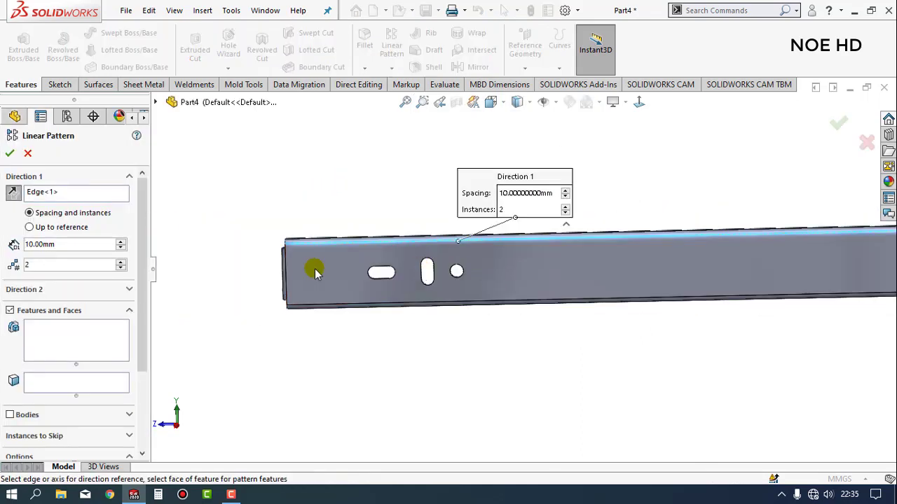
pyautogui.write('160')
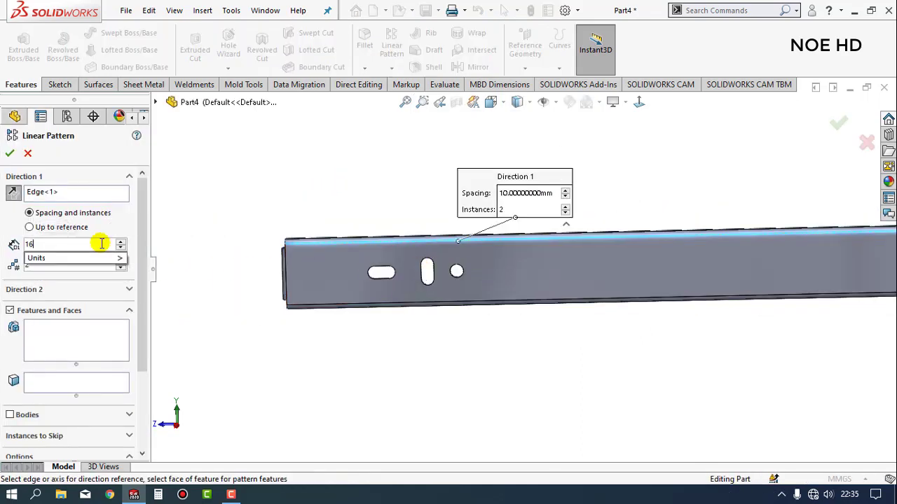
pyautogui.press('Return')
pyautogui.click(63, 345)
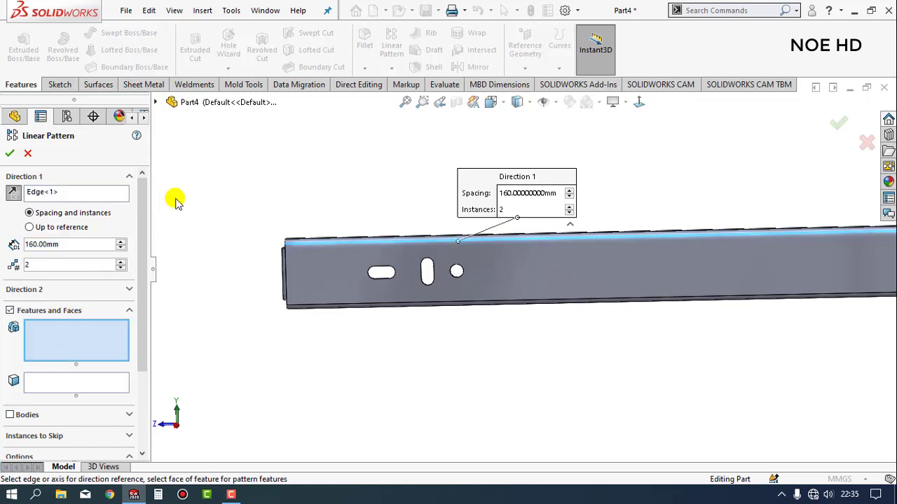
pyautogui.click(155, 104)
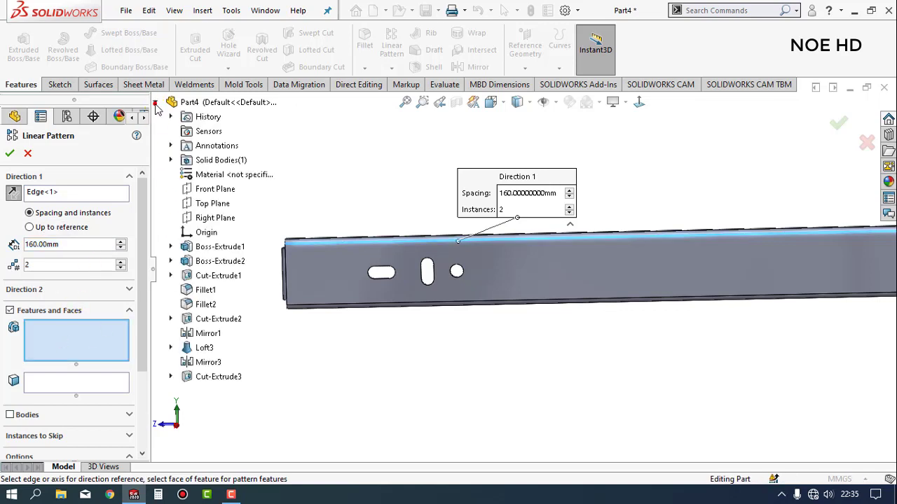
pyautogui.click(222, 377)
pyautogui.scroll(2, 683, 326)
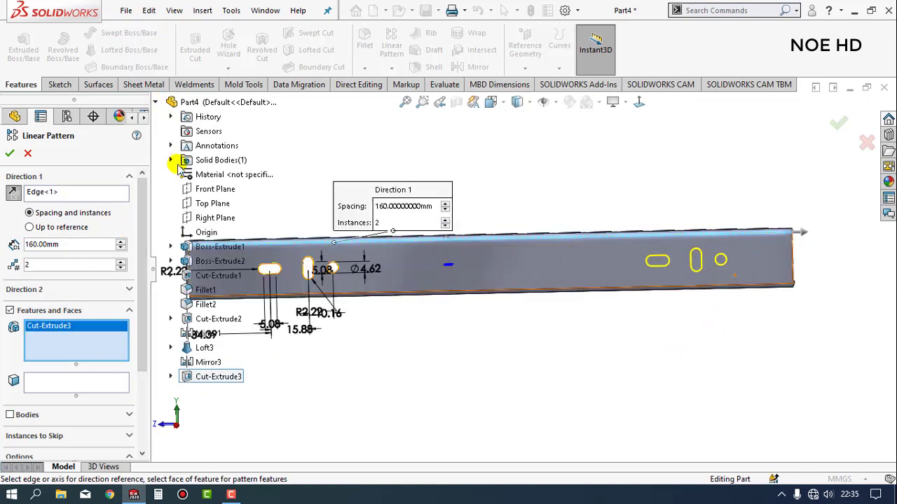
pyautogui.click(10, 153)
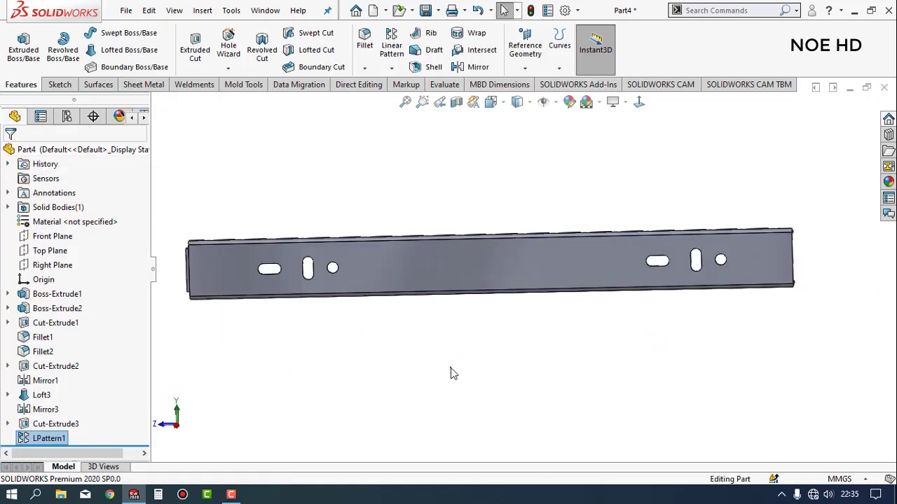
pyautogui.click(522, 271)
pyautogui.click(557, 272)
# Start a sketch on the rail face and draw a centerline from its right edge
pyautogui.click(620, 225)
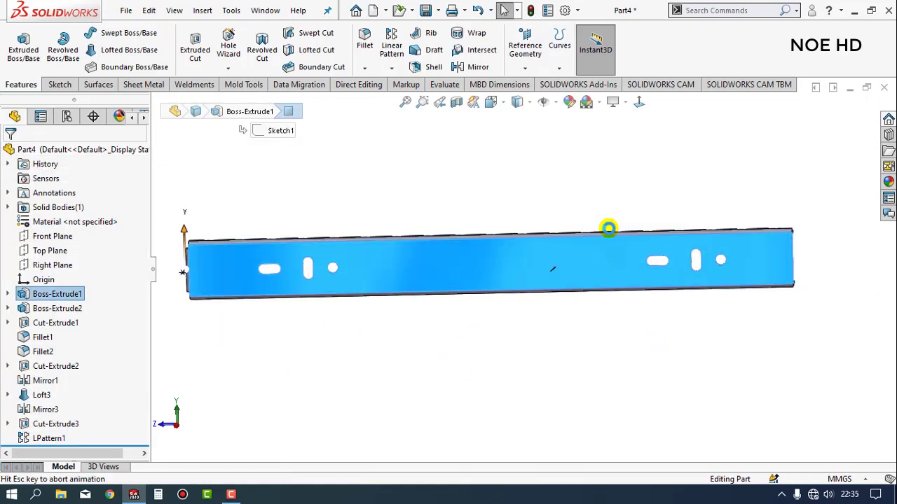
pyautogui.scroll(-3, 613, 290)
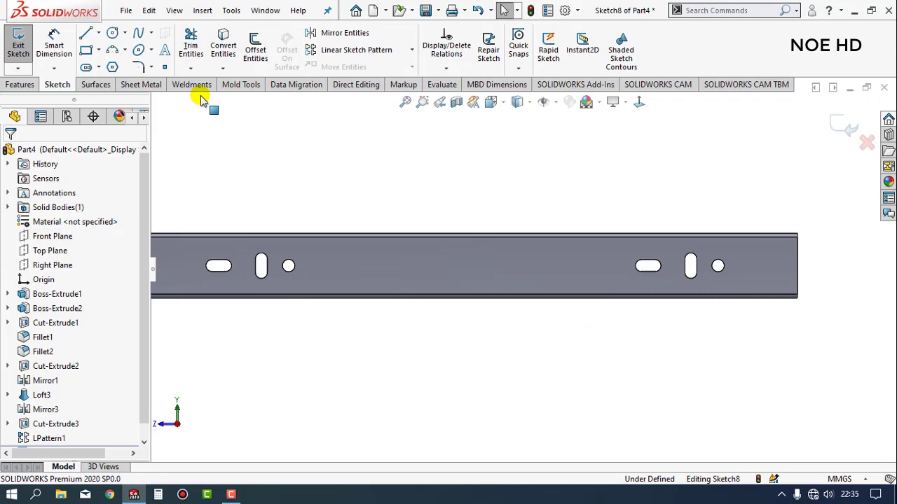
pyautogui.click(98, 33)
pyautogui.click(118, 63)
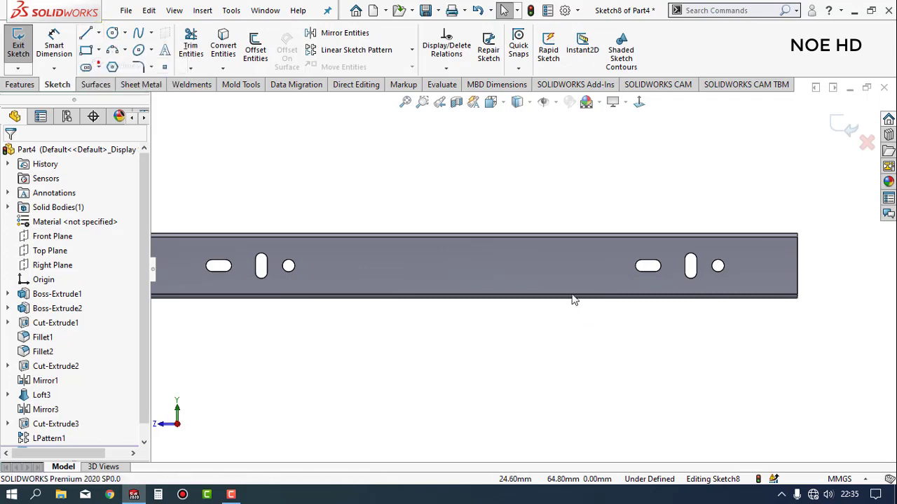
pyautogui.click(796, 264)
pyautogui.click(488, 266)
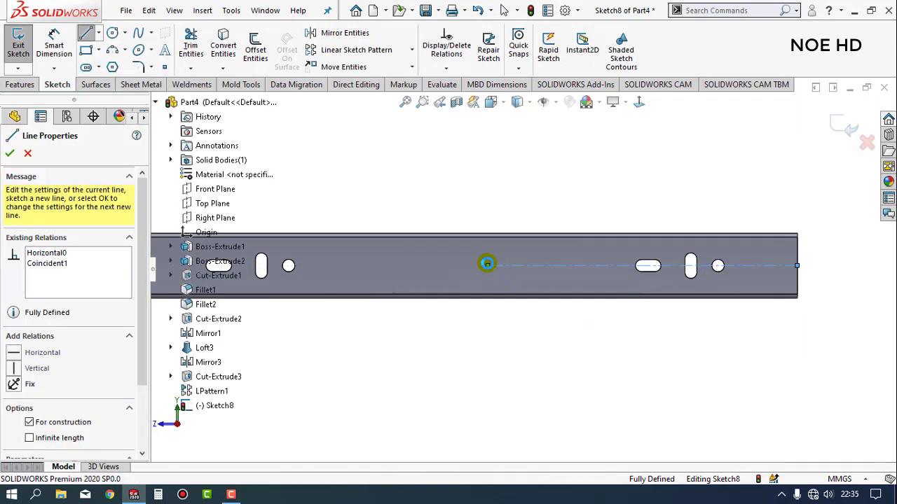
pyautogui.press('Escape')
pyautogui.click(543, 266)
pyautogui.press('Escape')
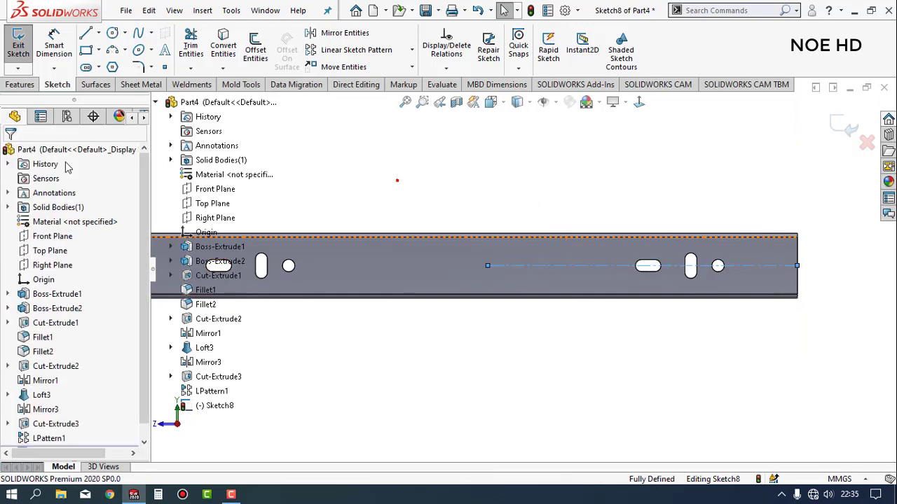
pyautogui.click(357, 168)
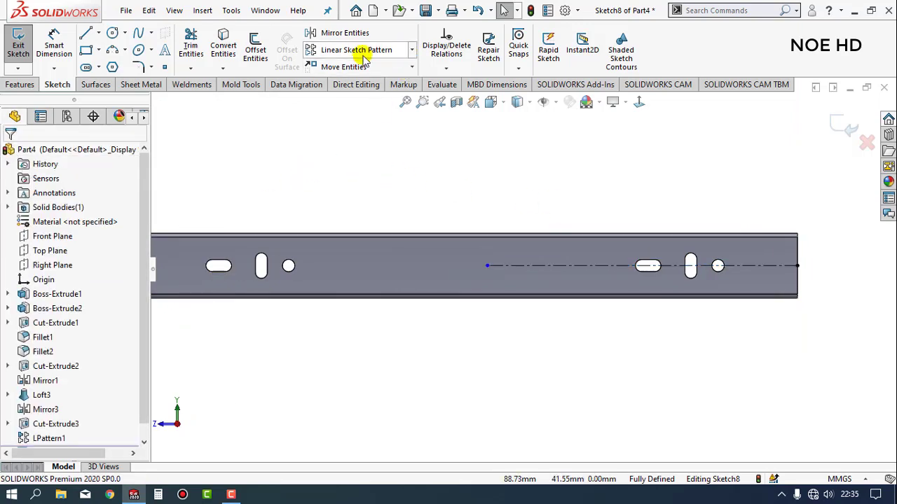
# Draw a circle on the centerline and dimension its diameter to 4.62 mm
pyautogui.click(112, 34)
pyautogui.scroll(-3, 588, 273)
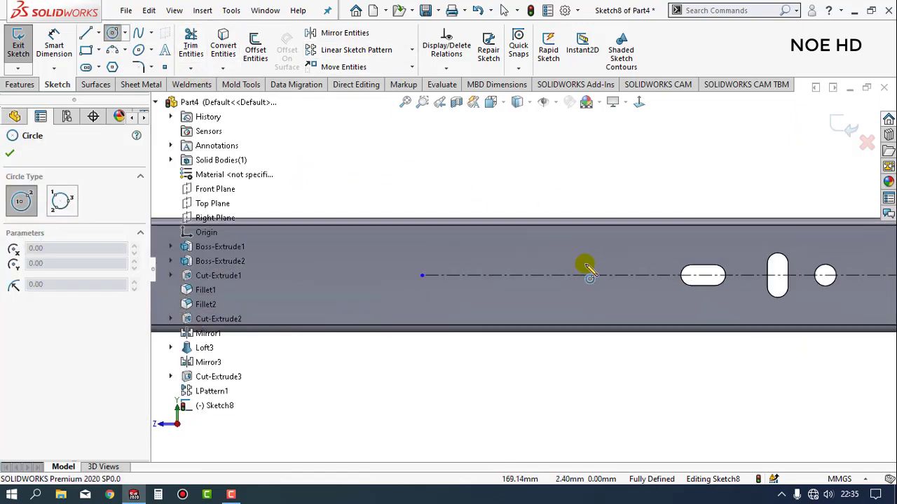
pyautogui.click(580, 274)
pyautogui.click(599, 269)
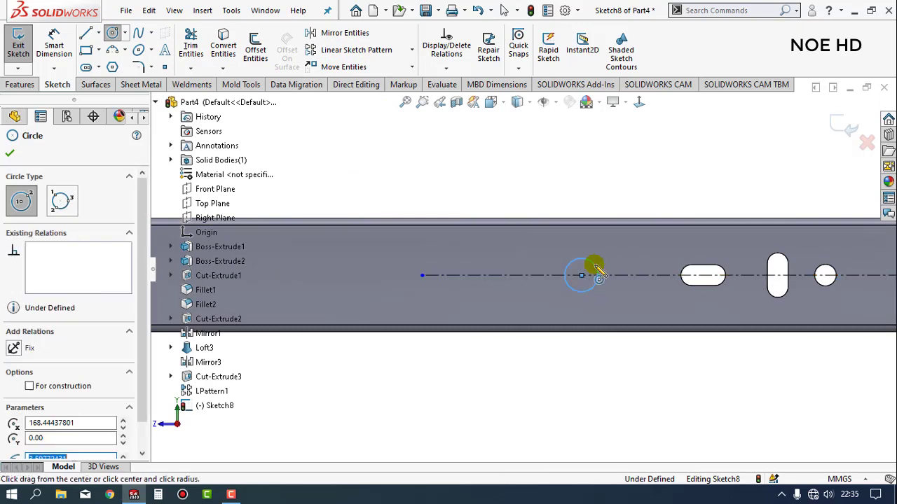
pyautogui.click(54, 46)
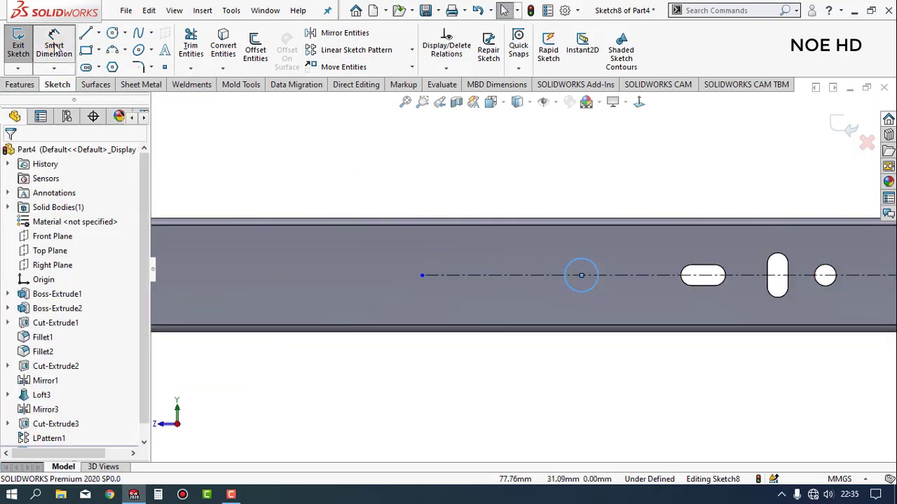
pyautogui.click(571, 293)
pyautogui.click(377, 273)
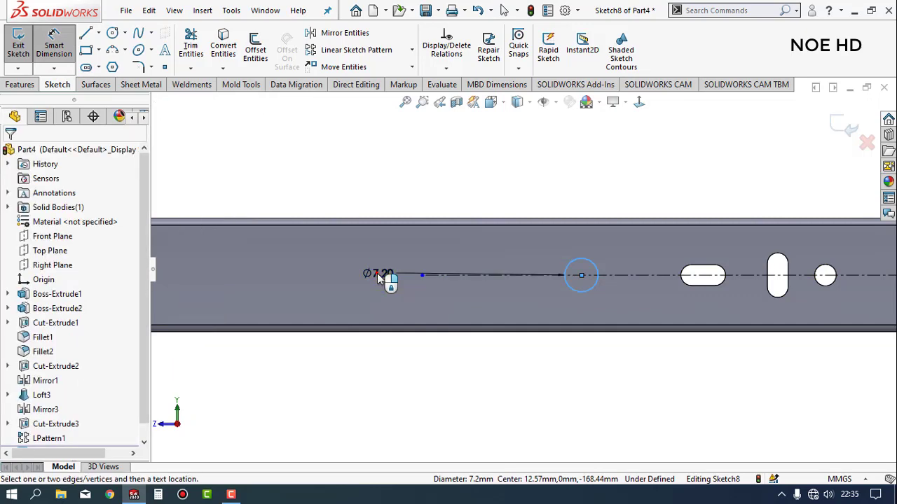
pyautogui.write('4.')
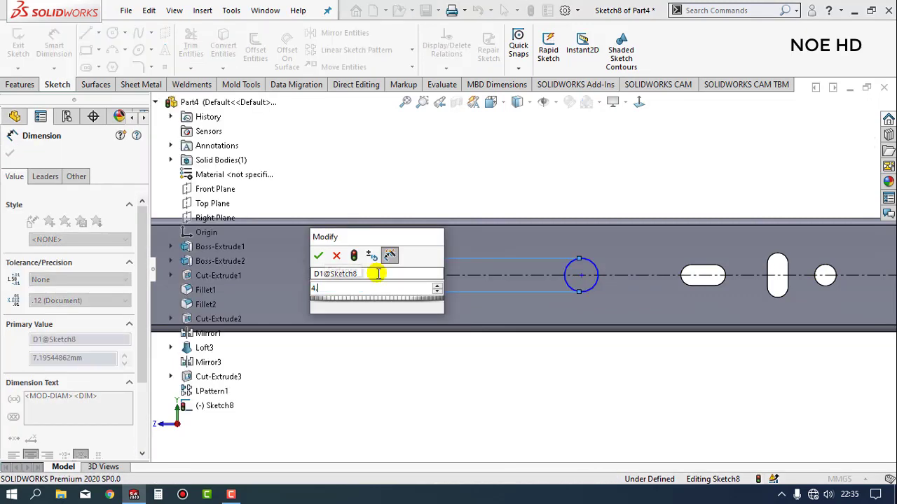
pyautogui.write('623')
pyautogui.press('Return')
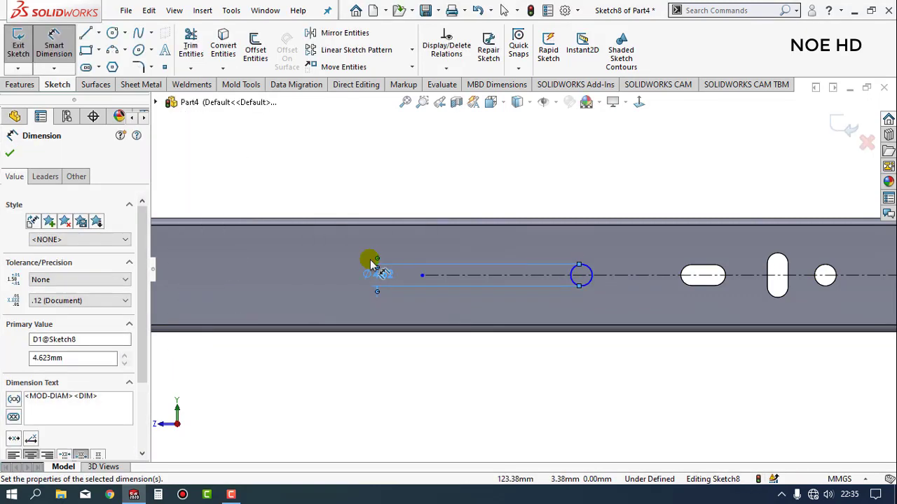
pyautogui.click(494, 389)
# Locate the circle's centre 176.6 mm from the rail's left end
pyautogui.click(582, 277)
pyautogui.scroll(2, 580, 279)
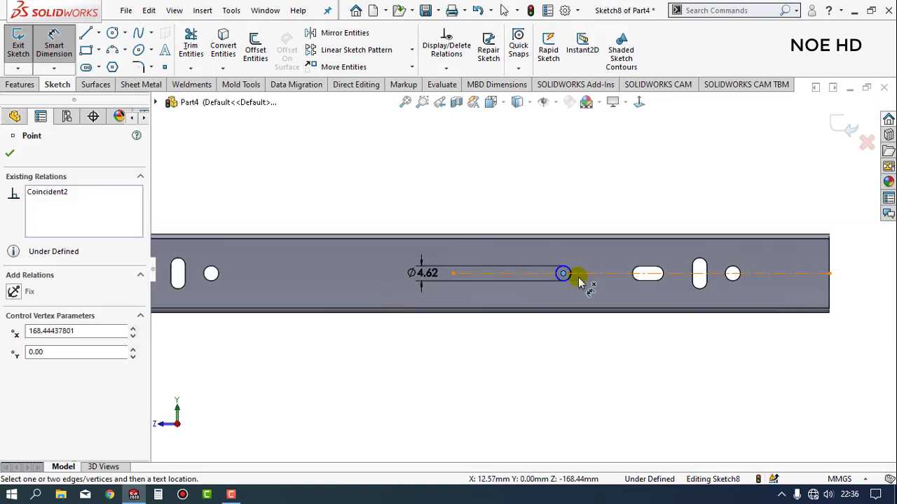
pyautogui.scroll(1, 323, 268)
pyautogui.scroll(-2, 237, 275)
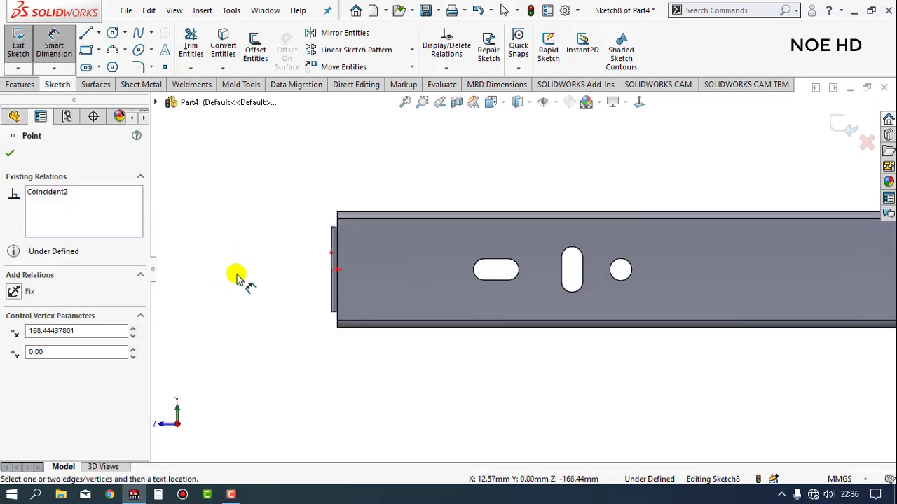
pyautogui.click(332, 300)
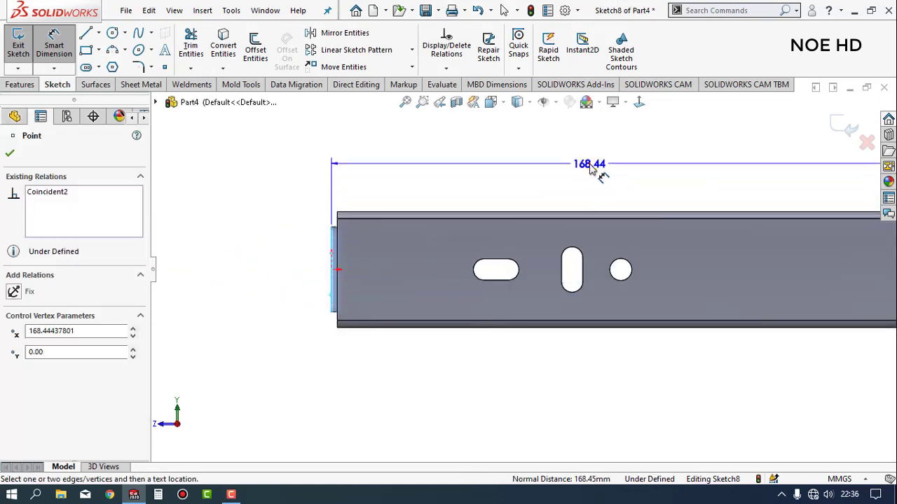
pyautogui.click(590, 168)
pyautogui.write('176')
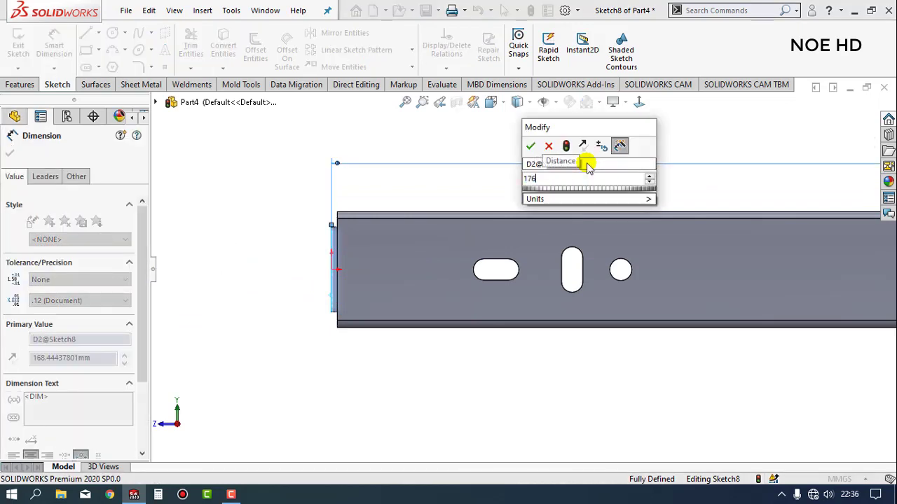
pyautogui.write('.6')
pyautogui.press('Return')
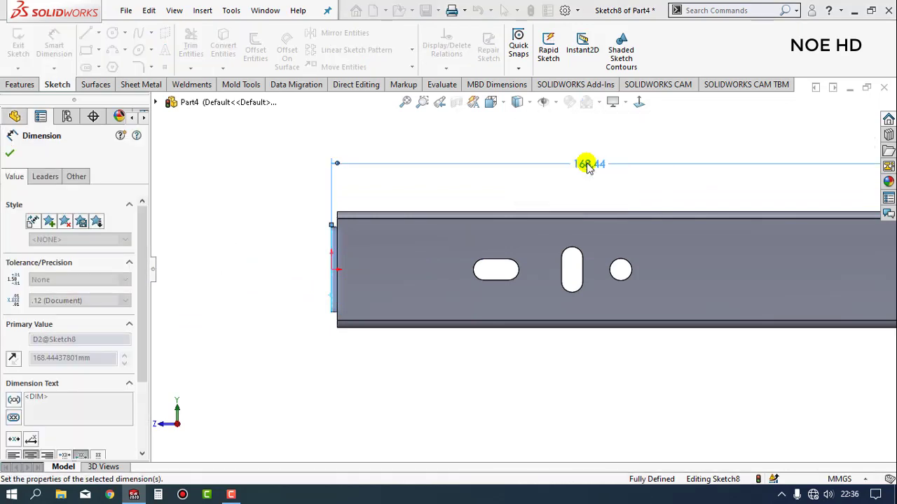
pyautogui.scroll(3, 708, 189)
pyautogui.scroll(-3, 755, 231)
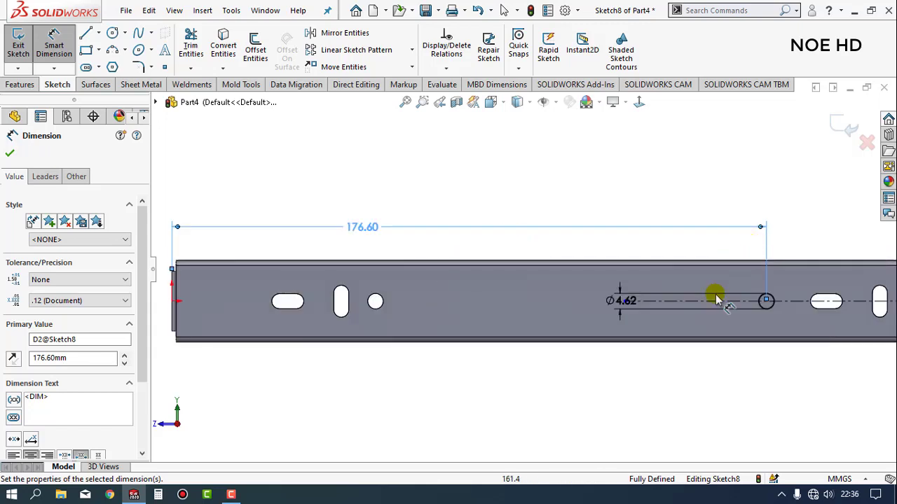
# Extrude-cut the sketched circle to make a Ø4.62 hole 5.08 mm into the rail
pyautogui.click(21, 85)
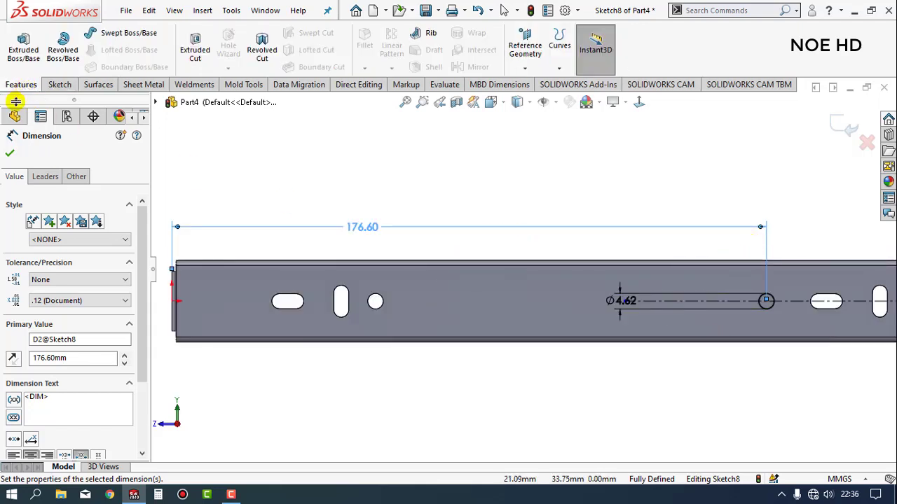
pyautogui.click(9, 152)
pyautogui.click(203, 46)
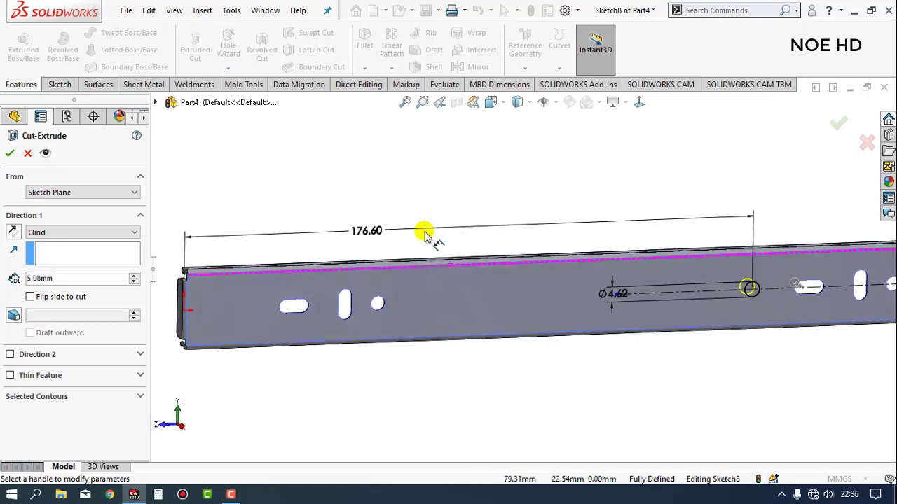
pyautogui.click(10, 152)
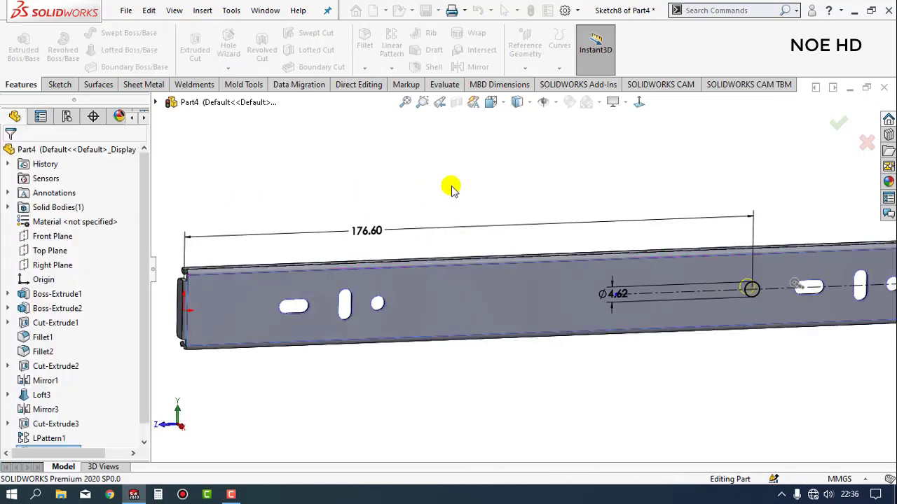
pyautogui.press('f')
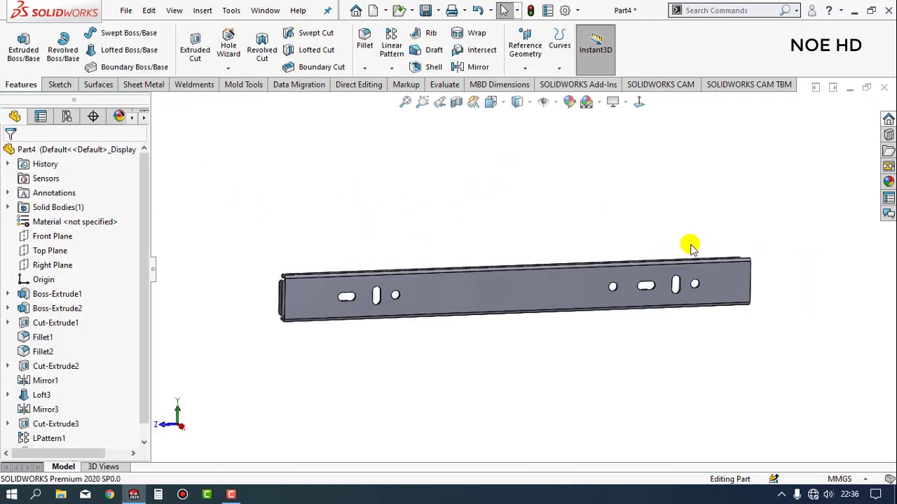
# On the rail's front face, sketch a horizontal 25.58 mm construction centerline from the right-end midpoint
pyautogui.click(566, 294)
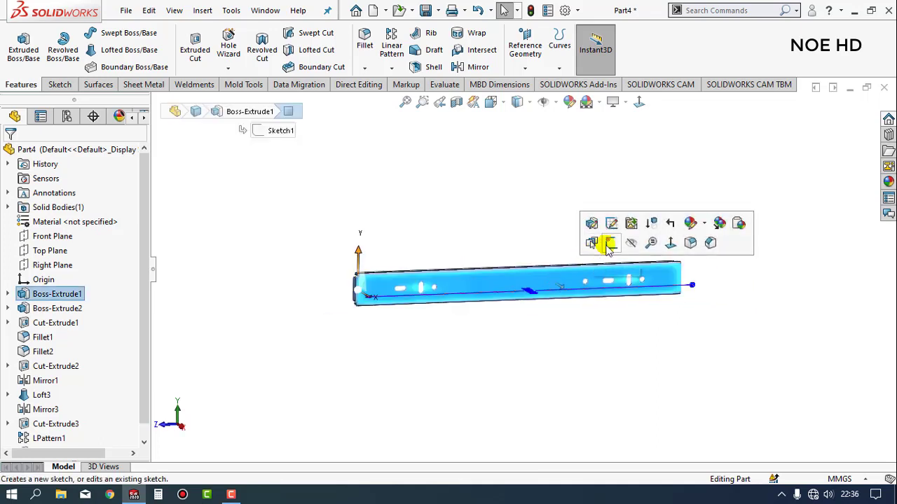
pyautogui.click(613, 243)
pyautogui.scroll(-5, 728, 293)
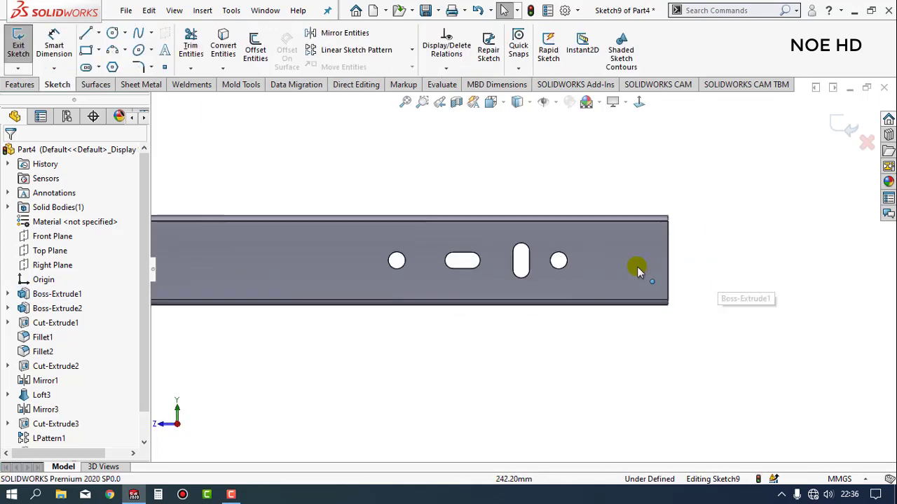
pyautogui.click(98, 33)
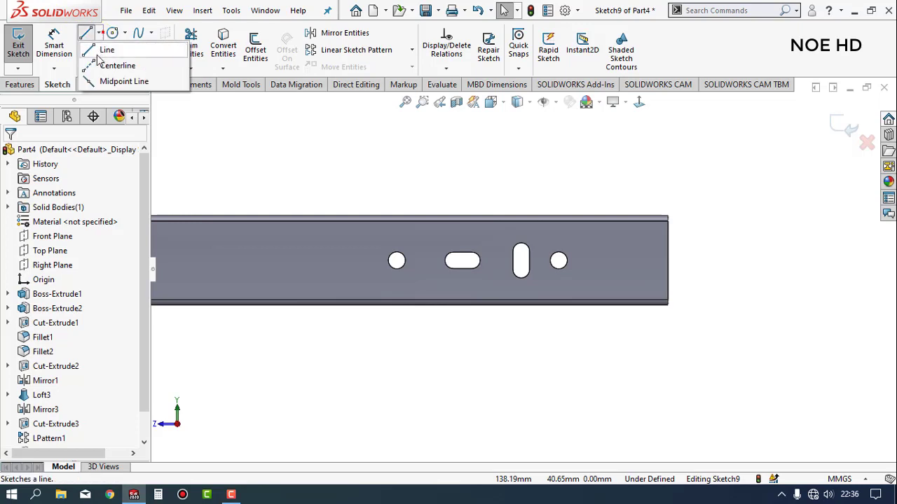
pyautogui.click(119, 58)
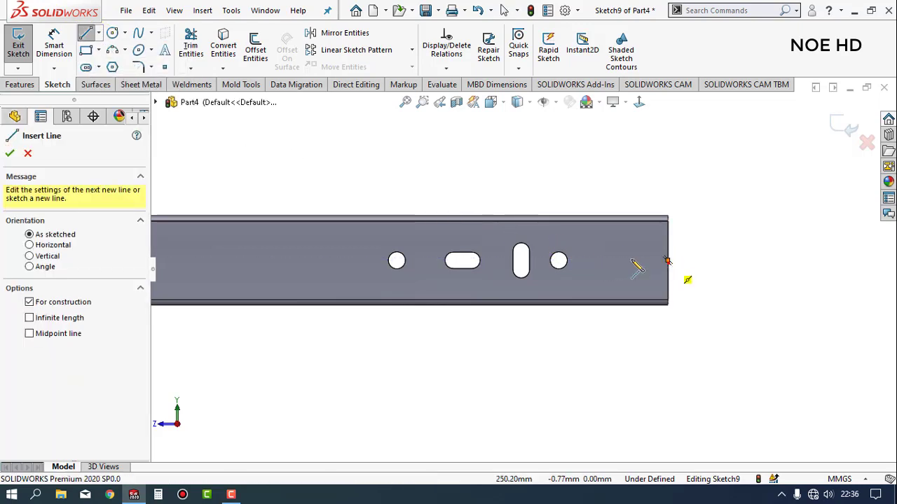
pyautogui.moveTo(667, 261); pyautogui.dragTo(575, 260)
pyautogui.press('Escape')
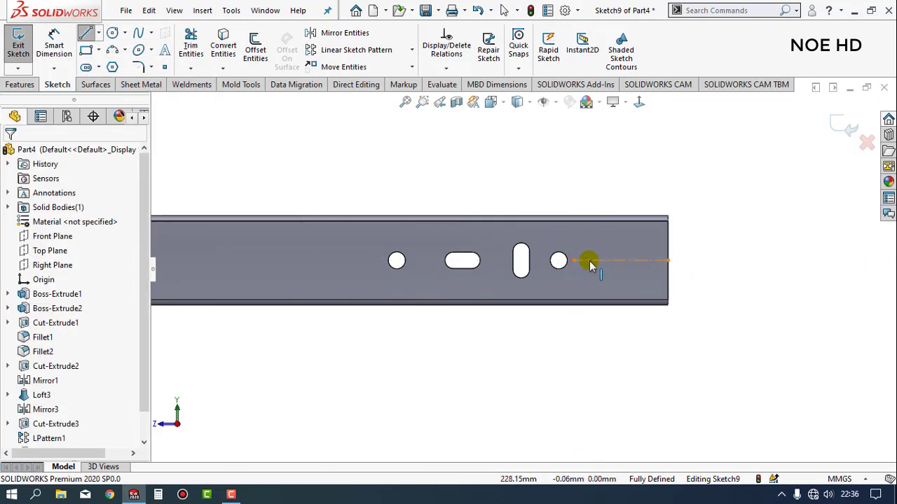
pyautogui.click(606, 260)
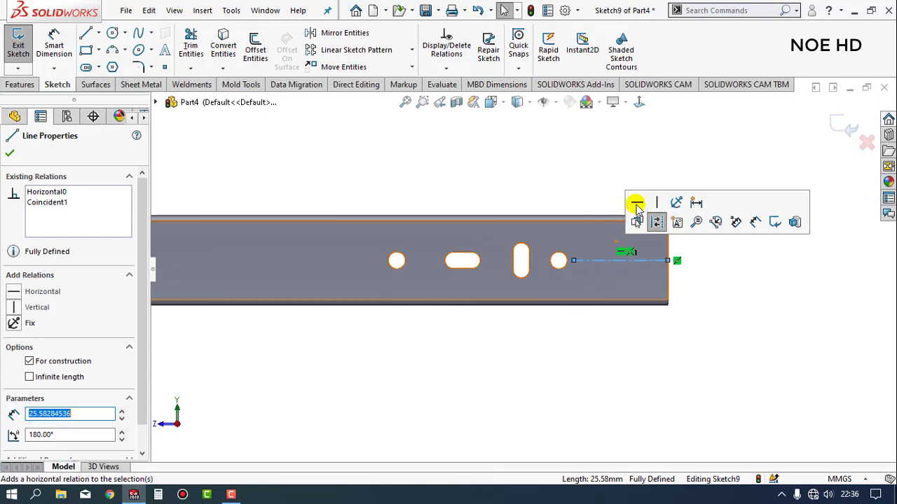
pyautogui.click(9, 154)
pyautogui.scroll(-2, 595, 266)
pyautogui.scroll(-2, 595, 266)
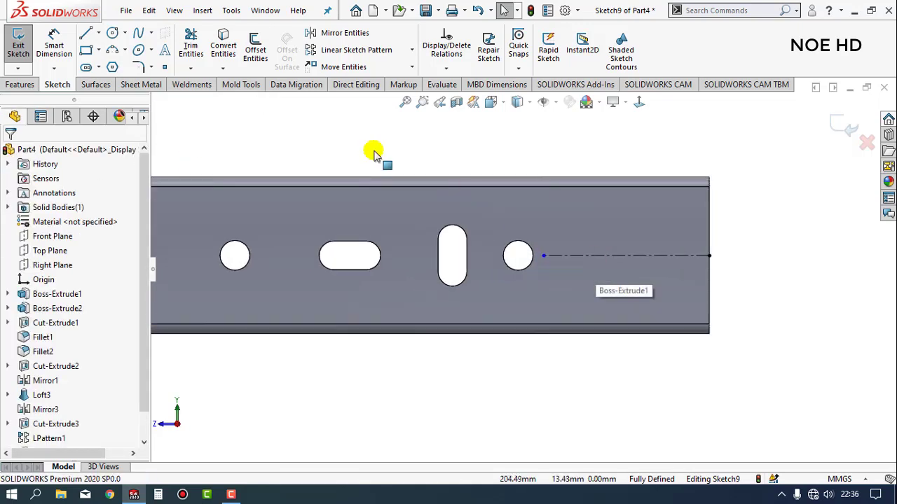
# Draw a closed four-sided tapered notch outline at the rail's right end
pyautogui.click(87, 34)
pyautogui.scroll(-1, 708, 218)
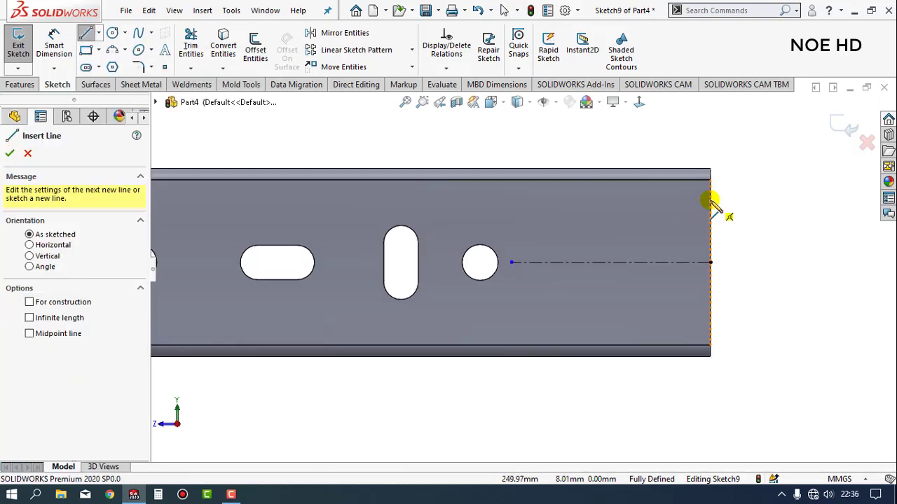
pyautogui.click(711, 262)
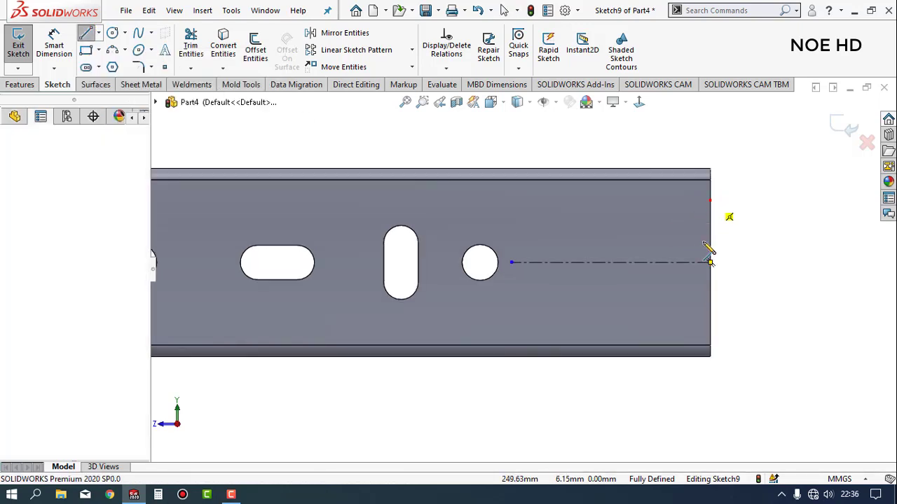
pyautogui.click(710, 327)
pyautogui.click(654, 315)
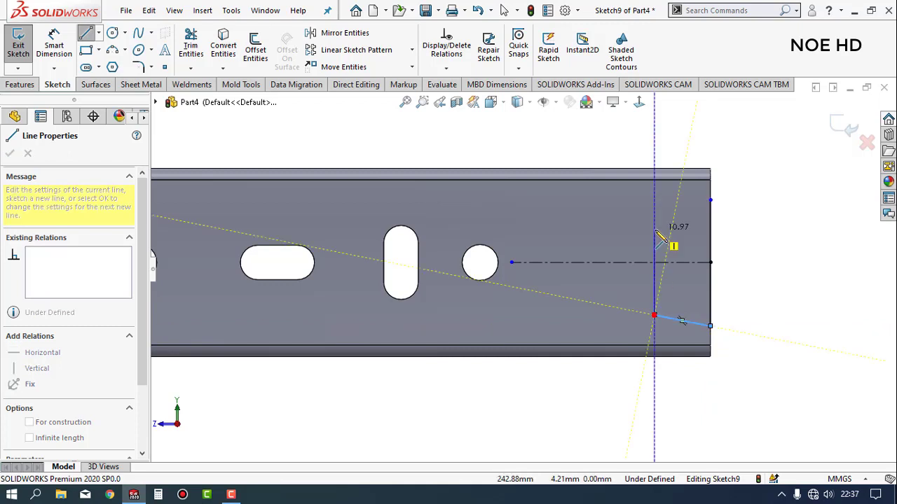
pyautogui.click(655, 216)
pyautogui.click(710, 201)
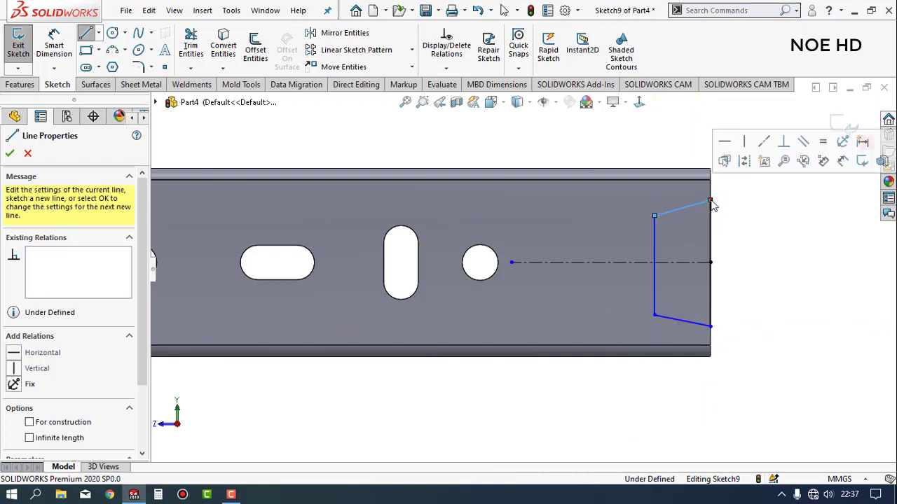
pyautogui.press('Escape')
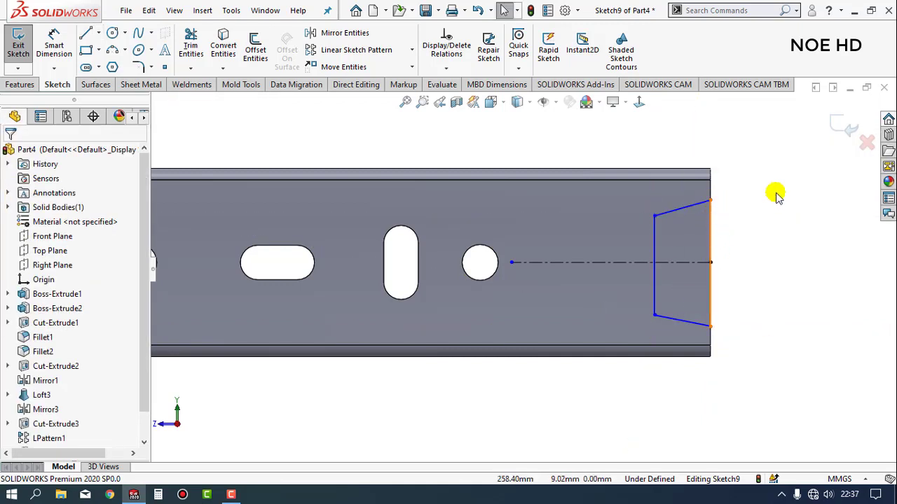
# Make the notch's top and bottom corner points symmetric about the centerline
pyautogui.scroll(2, 725, 208)
pyautogui.scroll(-3, 675, 226)
pyautogui.click(658, 232)
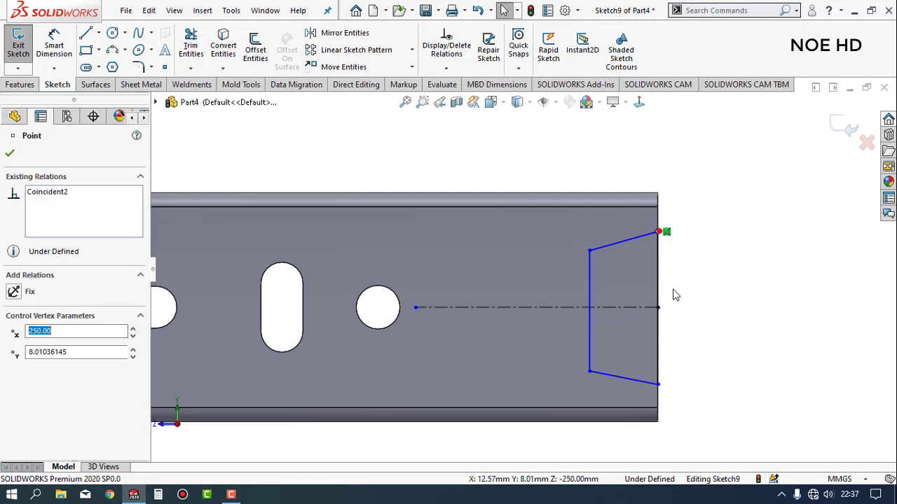
pyautogui.keyDown('ctrl'); pyautogui.click(648, 308); pyautogui.keyUp('ctrl')
pyautogui.keyDown('ctrl'); pyautogui.click(658, 384); pyautogui.keyUp('ctrl')
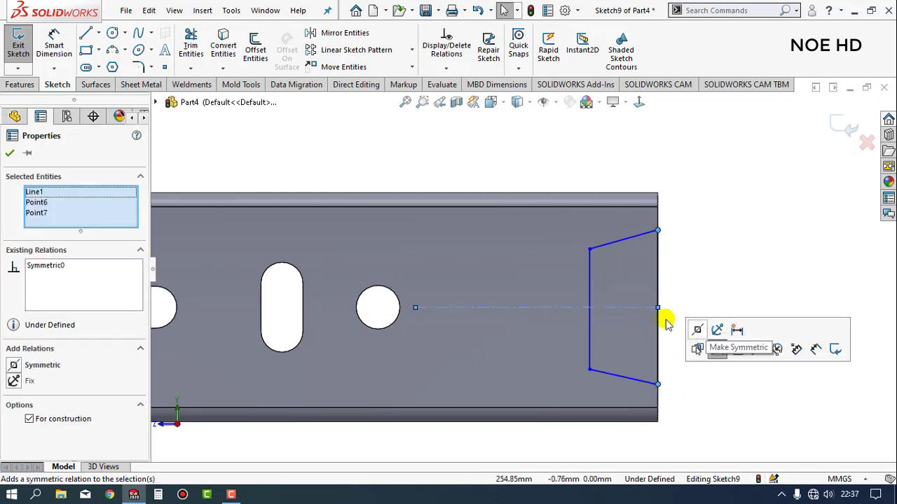
pyautogui.click(8, 155)
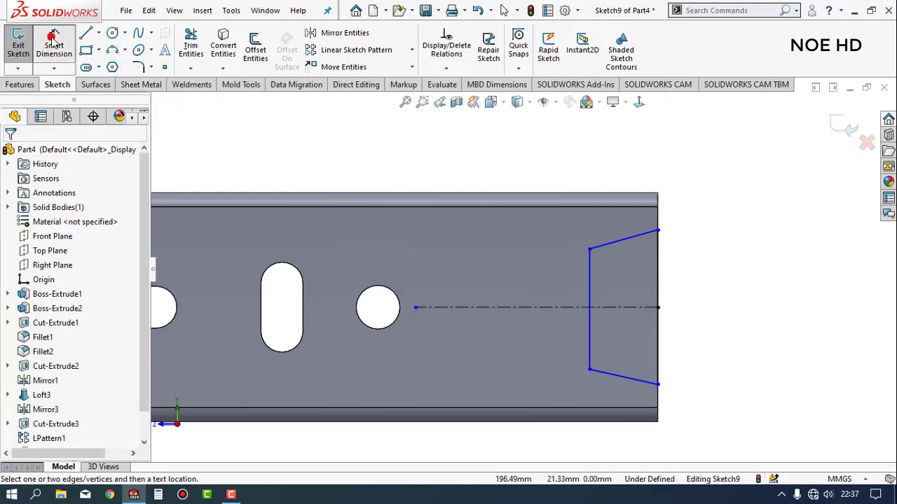
# Dimension both slanted notch edges to 85.9° against the rail end
pyautogui.click(626, 243)
pyautogui.click(656, 269)
pyautogui.click(636, 259)
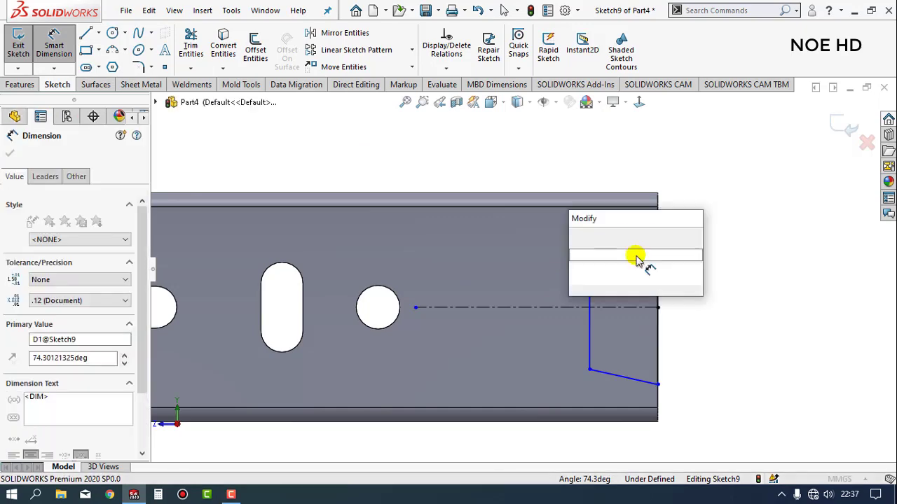
pyautogui.write('85.9')
pyautogui.press('Return')
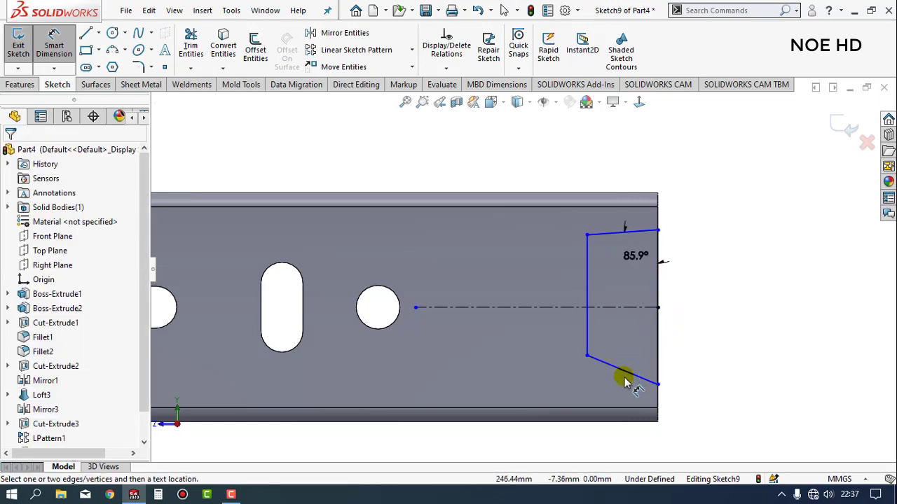
pyautogui.click(659, 360)
pyautogui.click(627, 371)
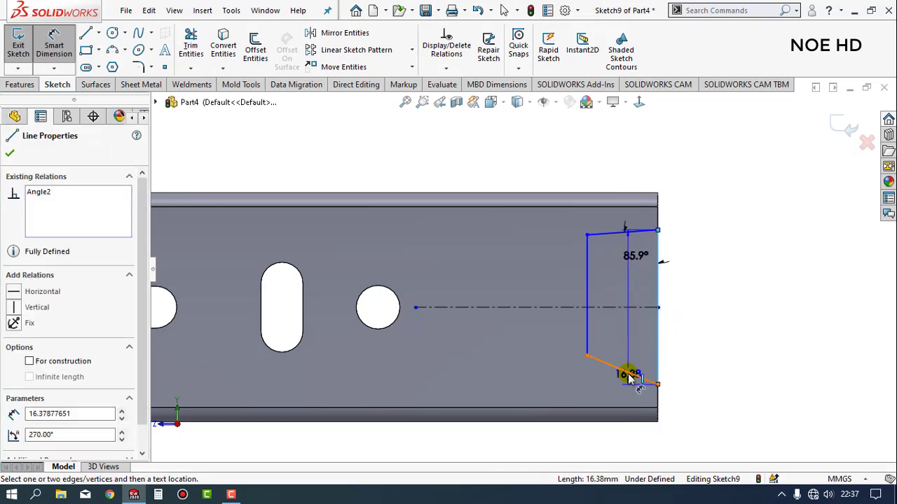
pyautogui.click(626, 350)
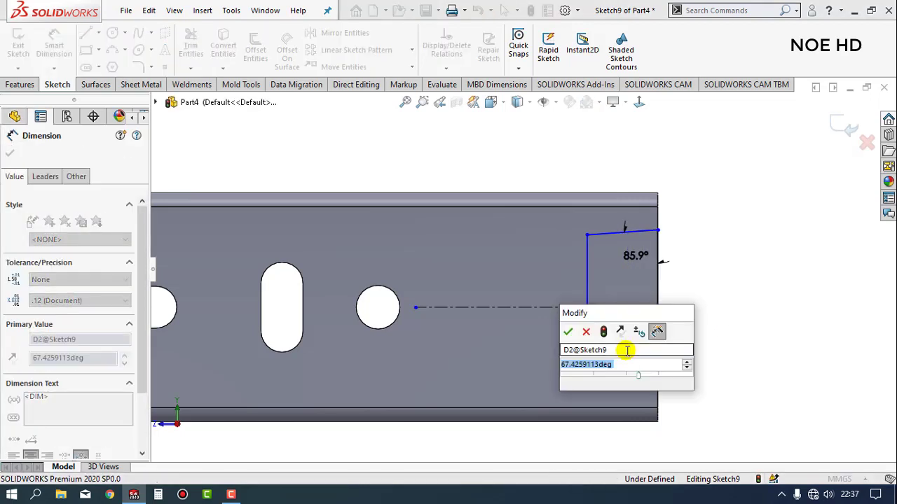
pyautogui.write('85.9')
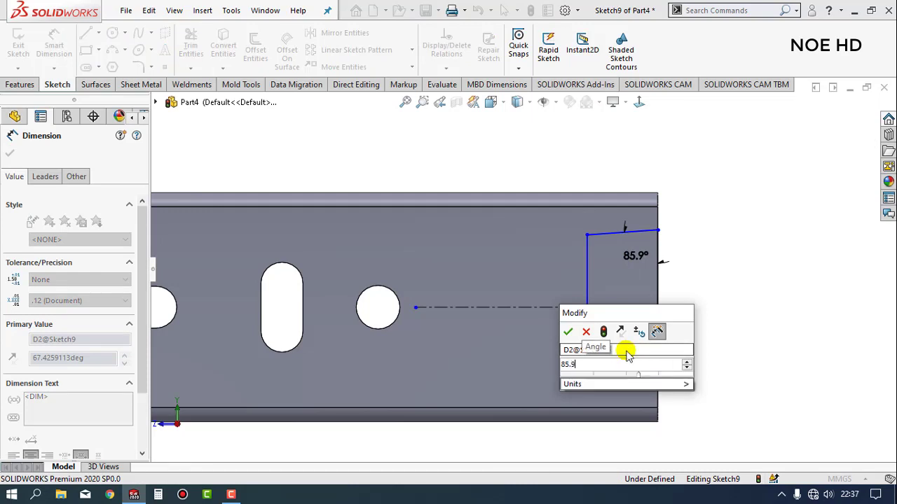
pyautogui.press('Return')
pyautogui.click(699, 345)
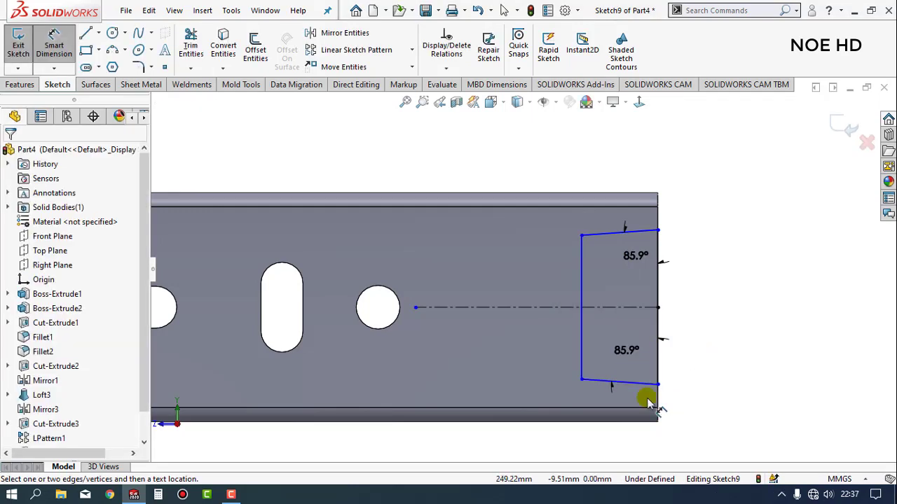
# Set the notch's horizontal depth to 5.461 mm
pyautogui.scroll(2, 626, 376)
pyautogui.click(591, 349)
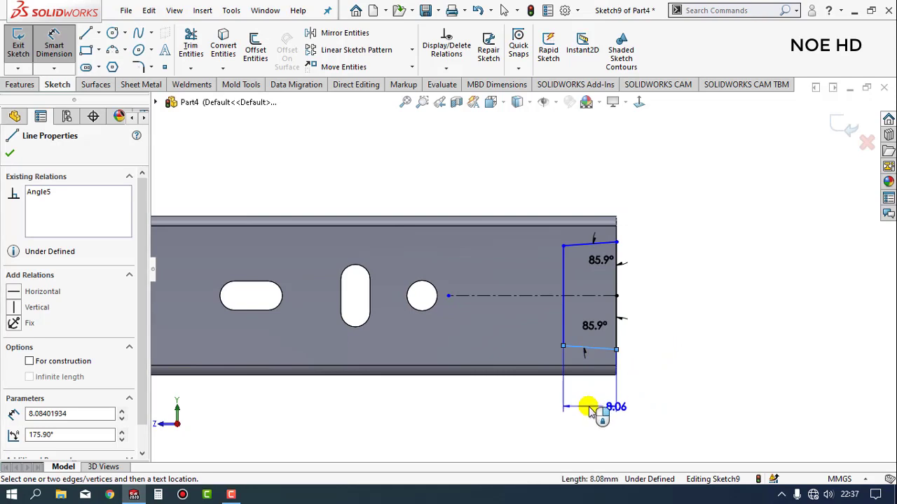
pyautogui.click(589, 410)
pyautogui.write('5.')
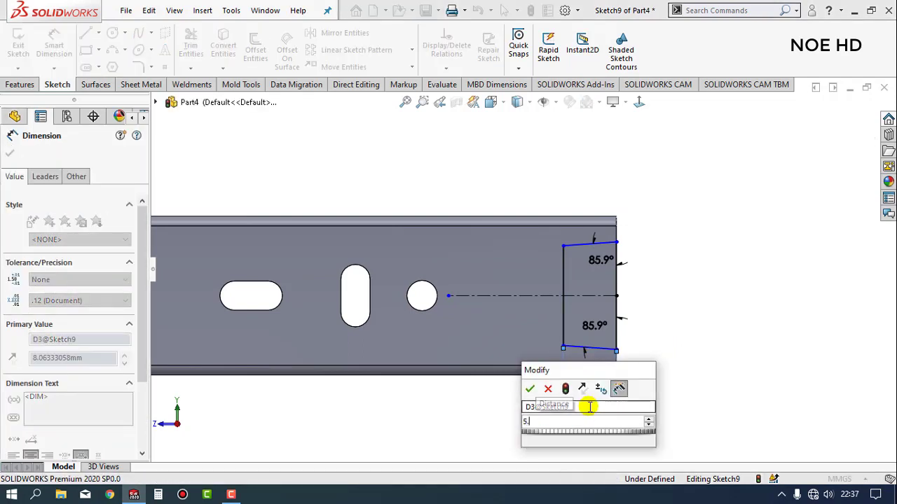
pyautogui.write('461')
pyautogui.press('Return')
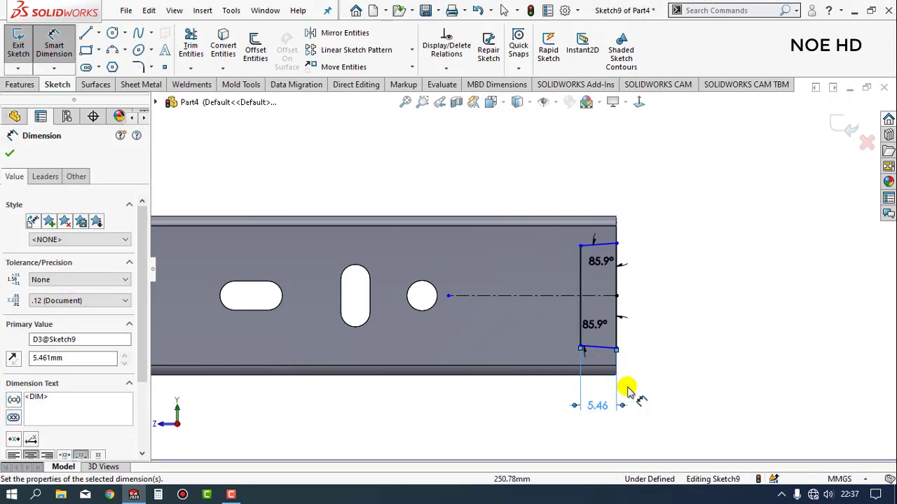
pyautogui.press('Escape')
# Add a dimension for the notch opening's vertical height
pyautogui.scroll(-2, 610, 280)
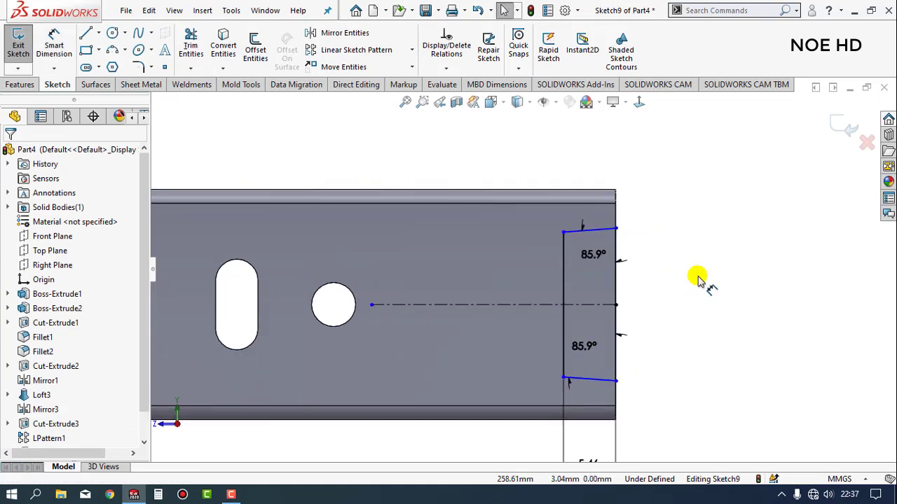
pyautogui.scroll(1, 519, 276)
pyautogui.click(54, 45)
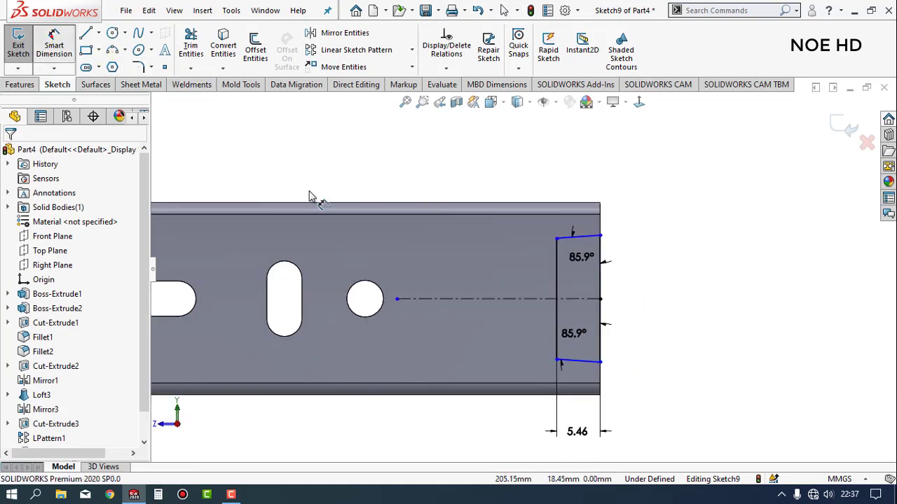
pyautogui.click(602, 339)
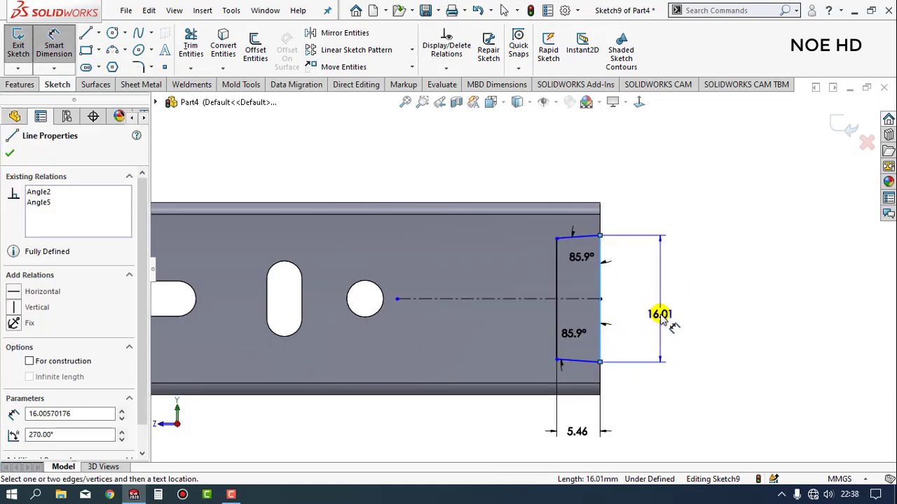
pyautogui.click(660, 315)
# Set the notch opening height to 13.487 mm, fully defining the notch sketch
pyautogui.write('13.')
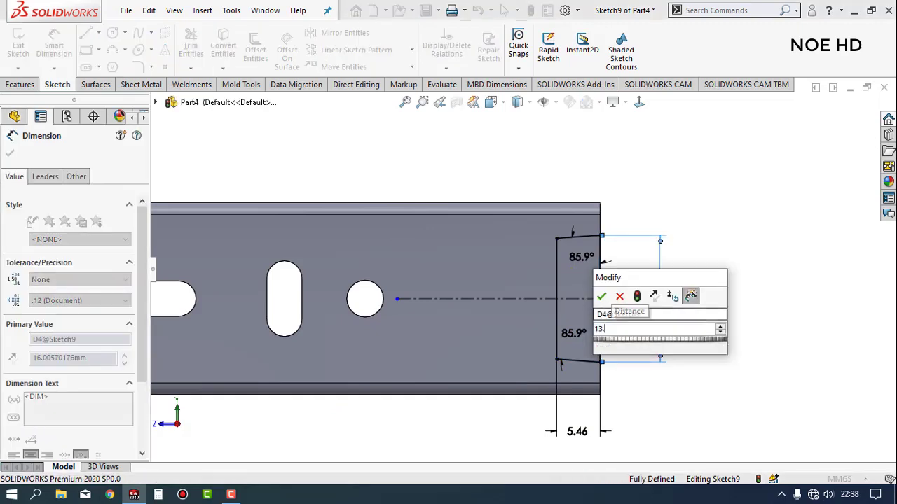
pyautogui.write('487')
pyautogui.press('Return')
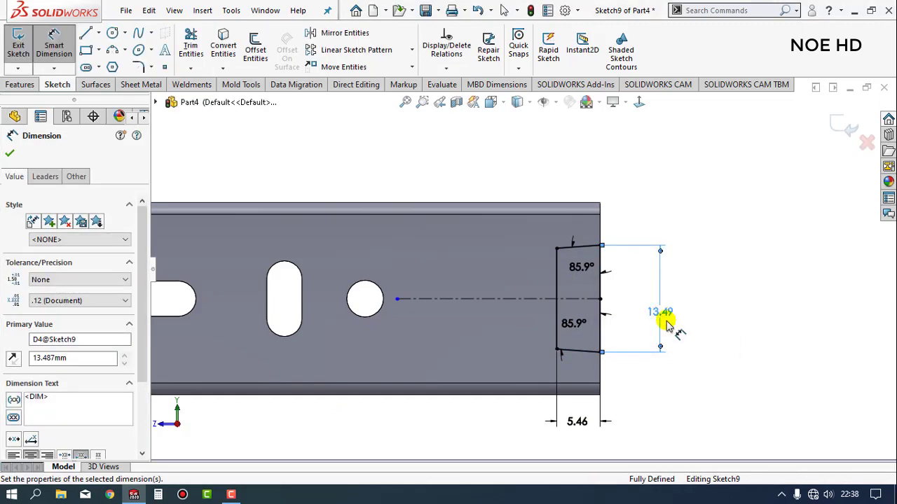
pyautogui.press('Escape')
pyautogui.scroll(-2, 562, 267)
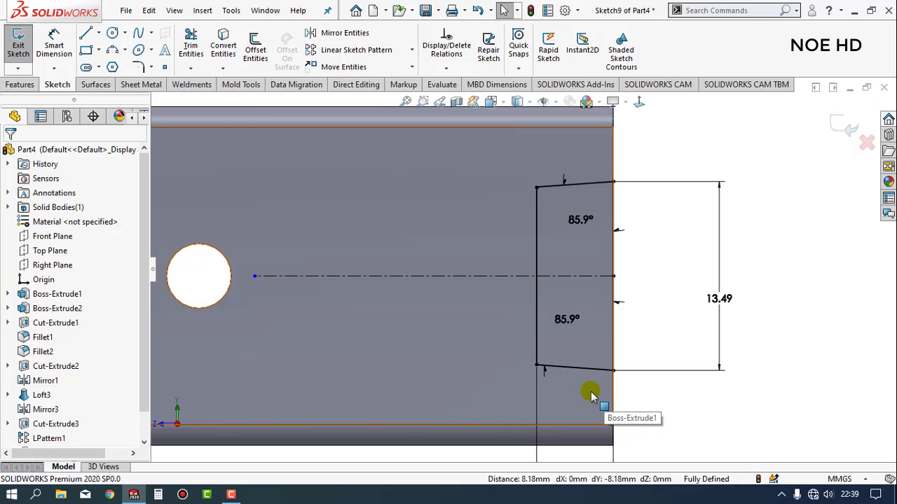
pyautogui.click(112, 51)
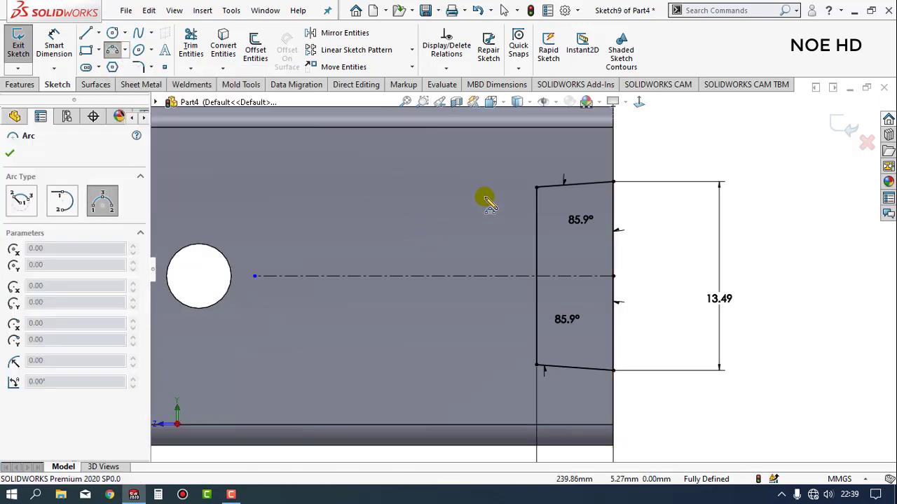
# Draw three-point arcs at the upper and lower ends of the notch's inner vertical edge
pyautogui.click(536, 226)
pyautogui.click(515, 208)
pyautogui.press('Escape')
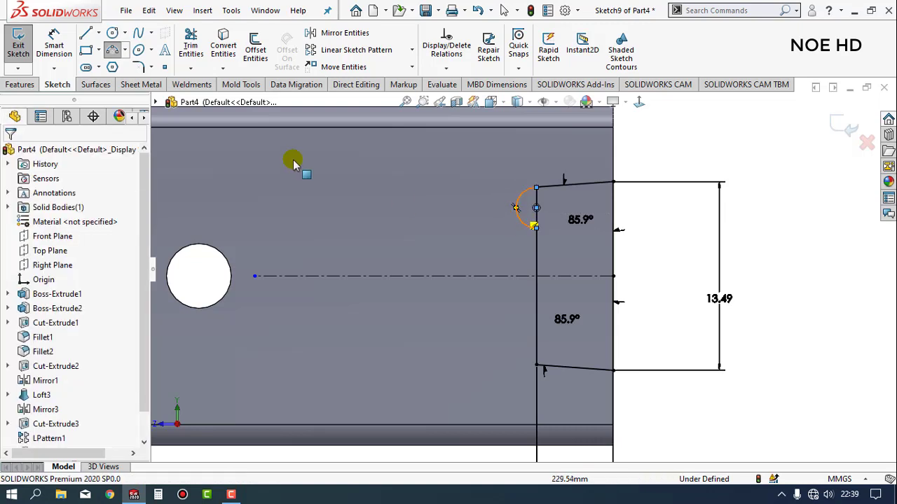
pyautogui.click(113, 50)
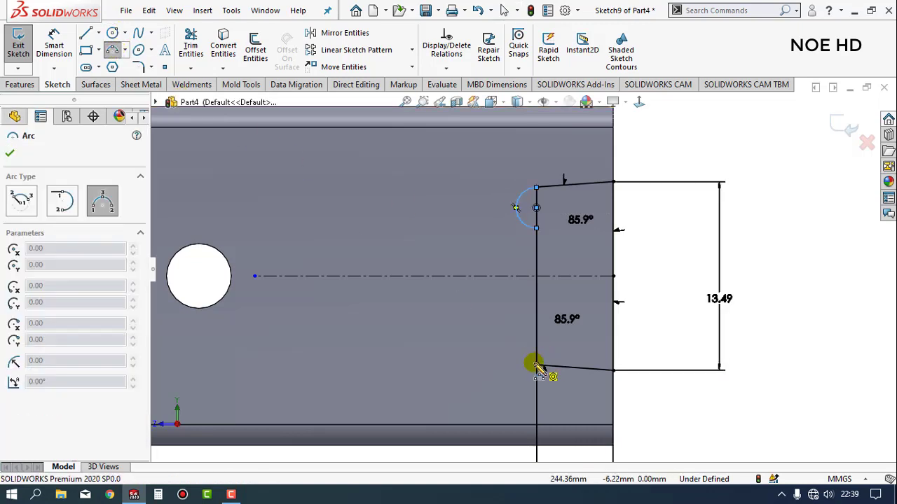
pyautogui.click(536, 367)
pyautogui.click(537, 320)
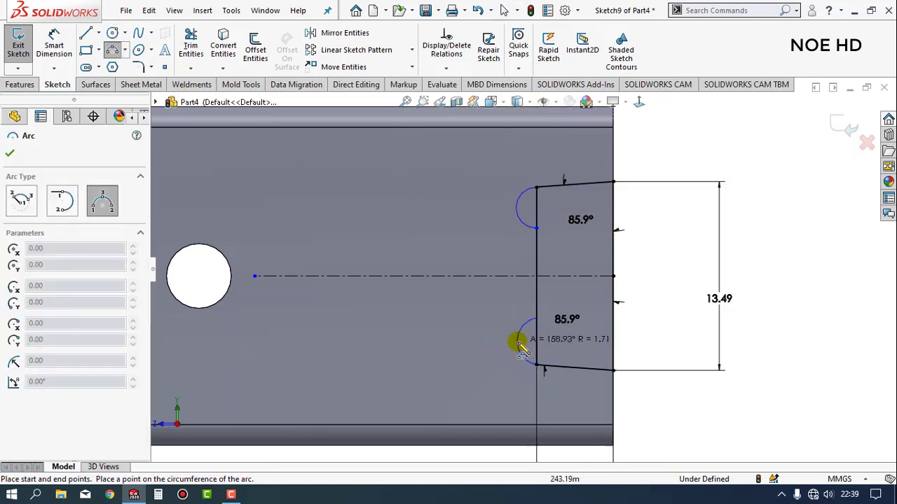
pyautogui.click(514, 347)
pyautogui.press('Escape')
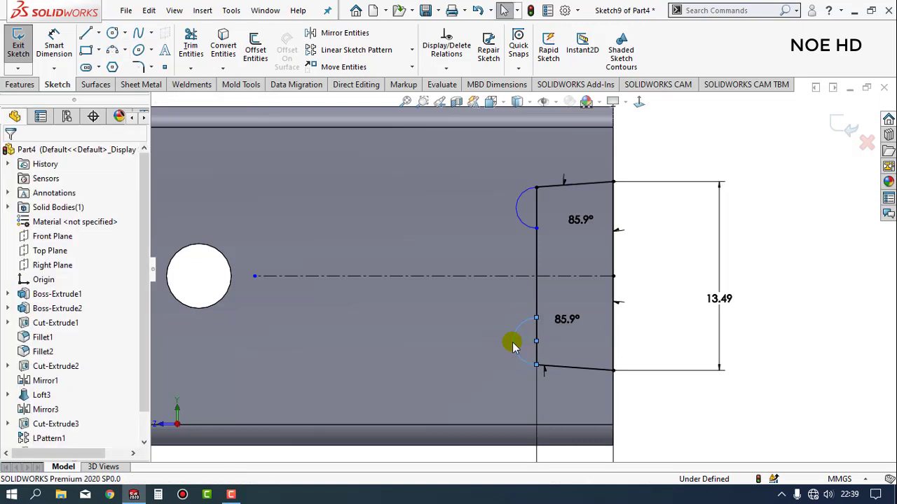
# Dimension both arcs to a 1.27 mm radius
pyautogui.click(517, 210)
pyautogui.click(478, 214)
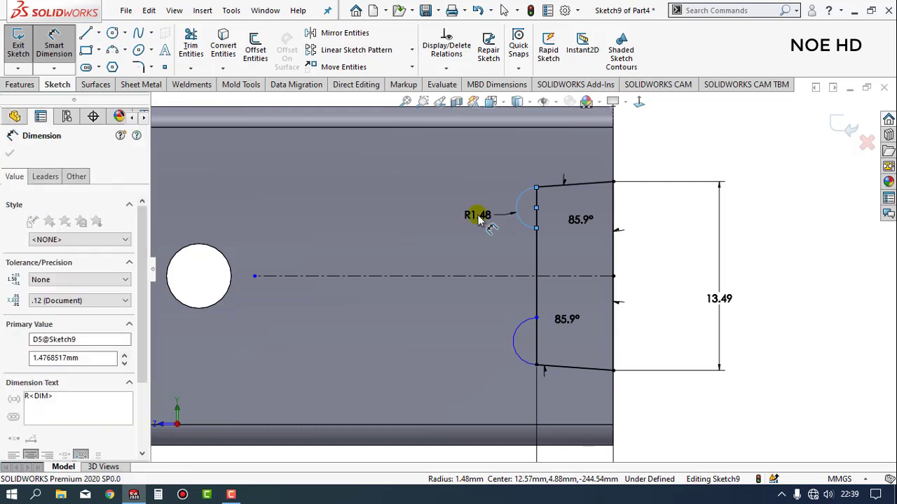
pyautogui.write('1.27')
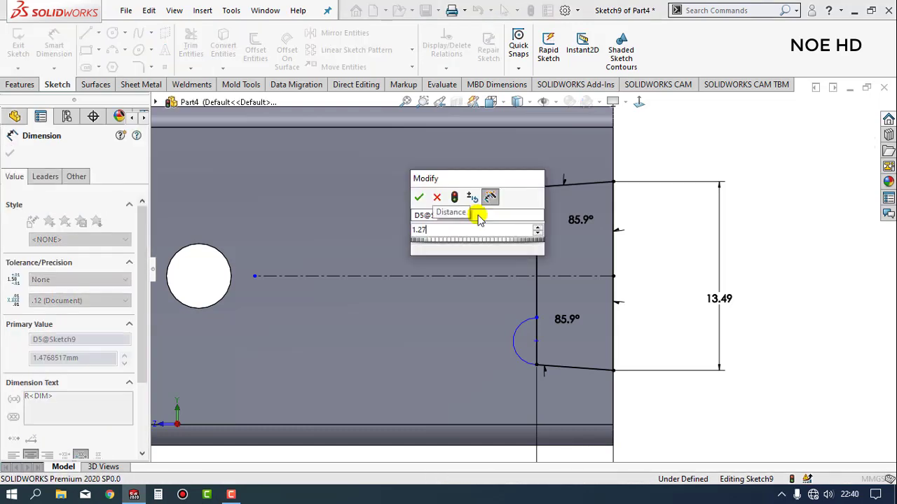
pyautogui.press('Return')
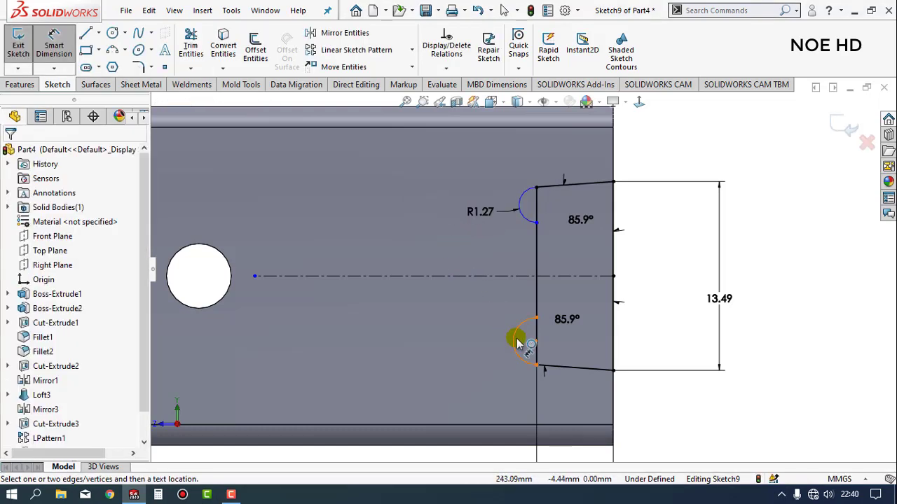
pyautogui.click(517, 343)
pyautogui.click(455, 348)
pyautogui.write('1.27')
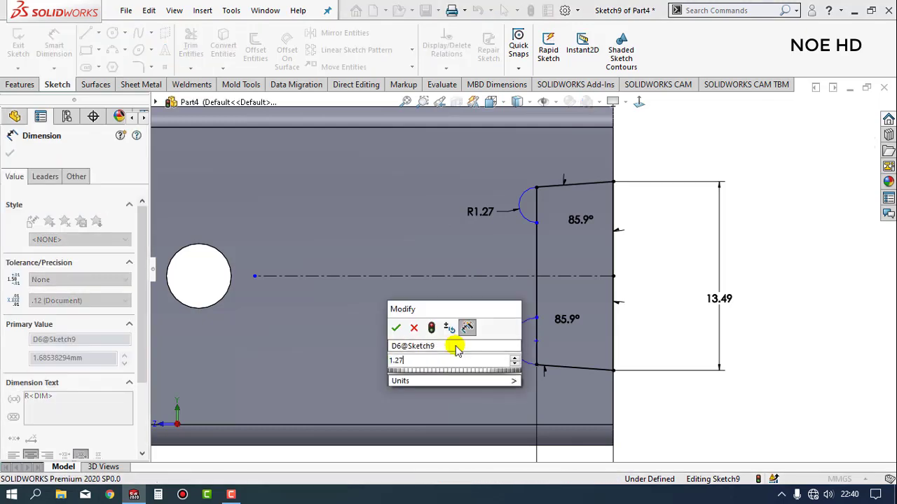
pyautogui.press('Return')
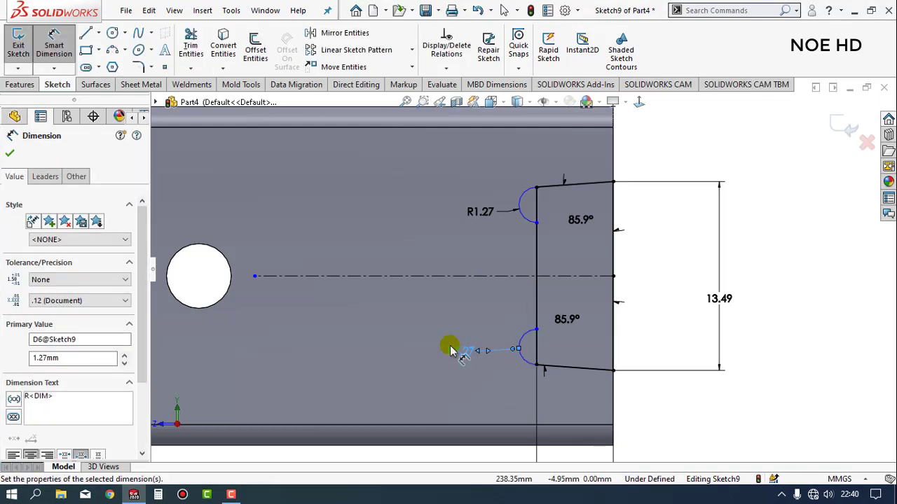
# Trim the leftover line pieces at the arcs and dimension the straight edge between them to 7.62 mm
pyautogui.click(190, 49)
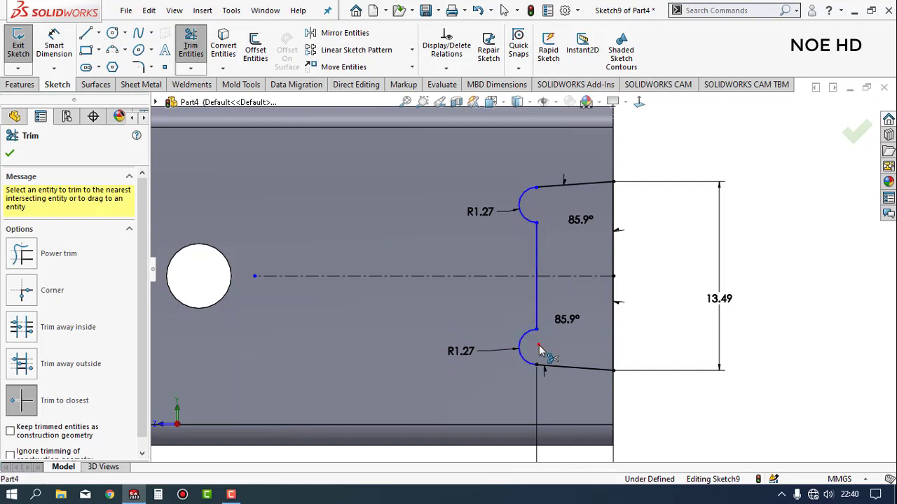
pyautogui.moveTo(540, 348); pyautogui.dragTo(484, 316, button='right')
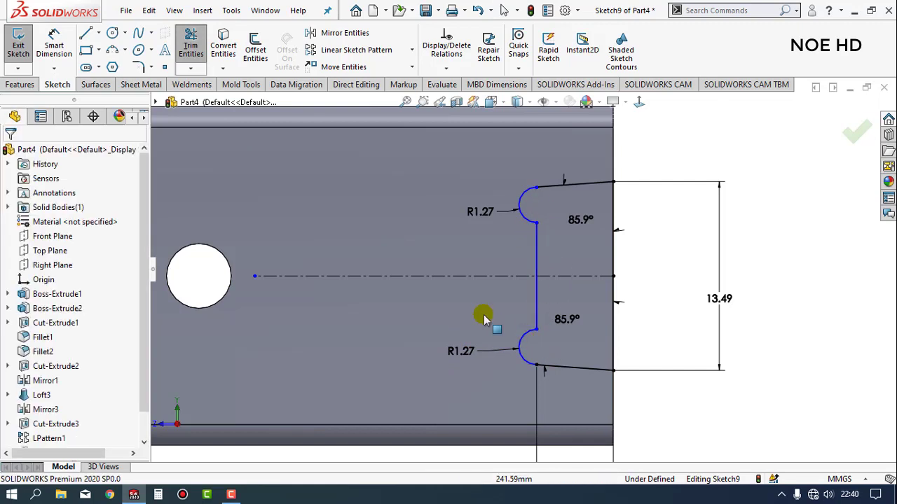
pyautogui.click(534, 290)
pyautogui.click(512, 289)
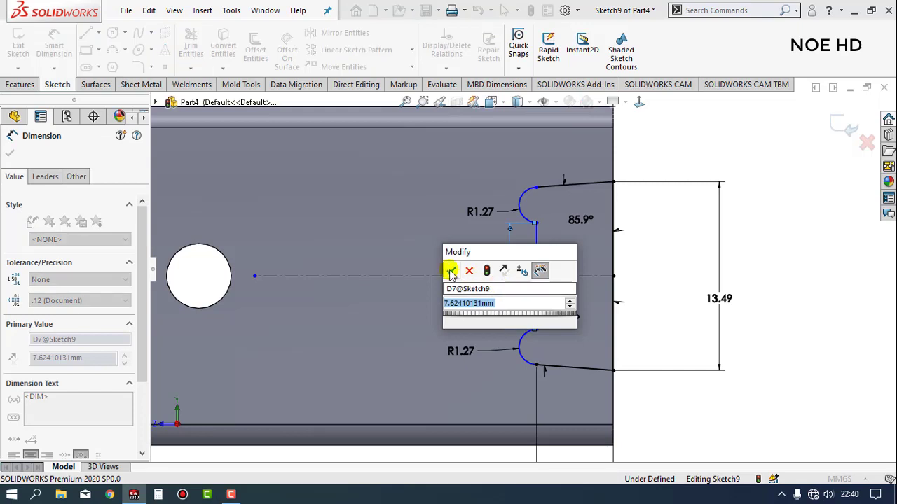
pyautogui.click(451, 272)
pyautogui.press('Escape')
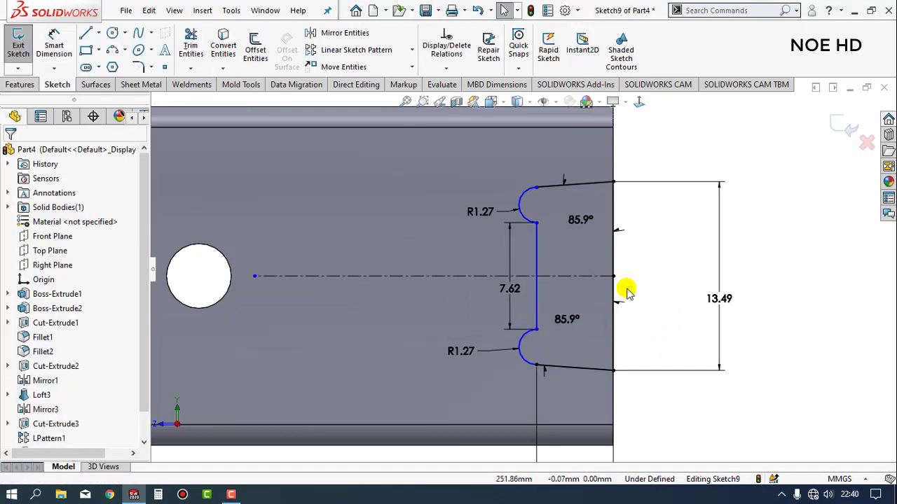
# Dimension the spans of the lower and upper arcs to 2.54 mm each
pyautogui.click(54, 44)
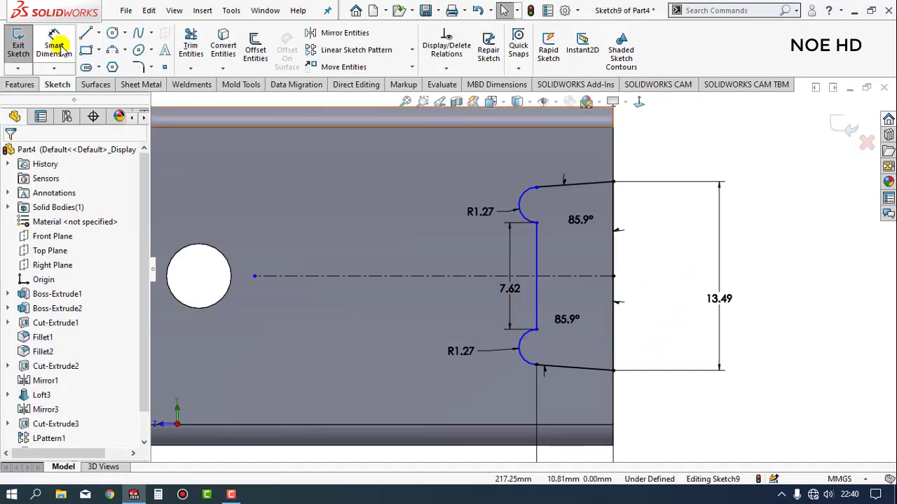
pyautogui.click(536, 330)
pyautogui.click(421, 355)
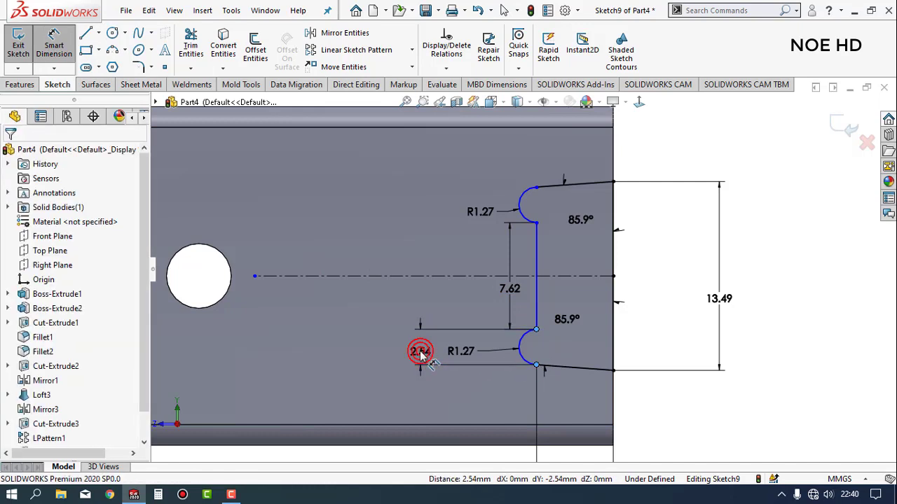
pyautogui.click(362, 327)
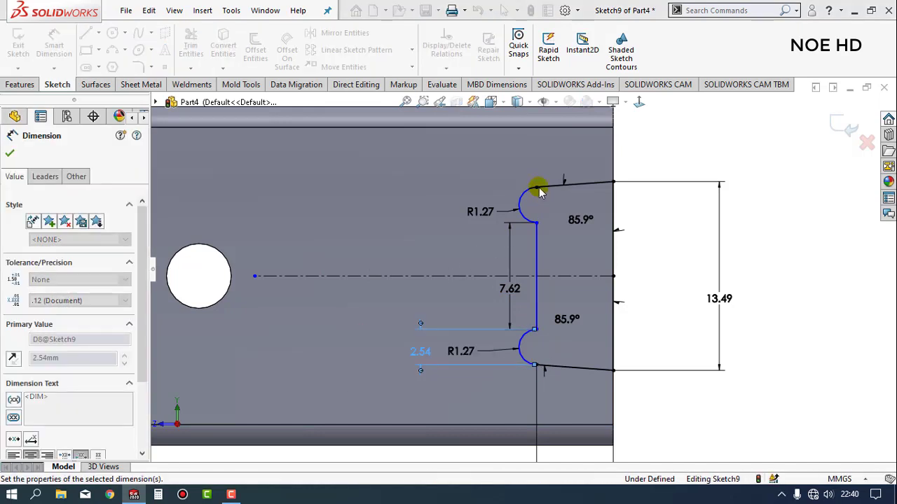
pyautogui.click(535, 223)
pyautogui.click(442, 221)
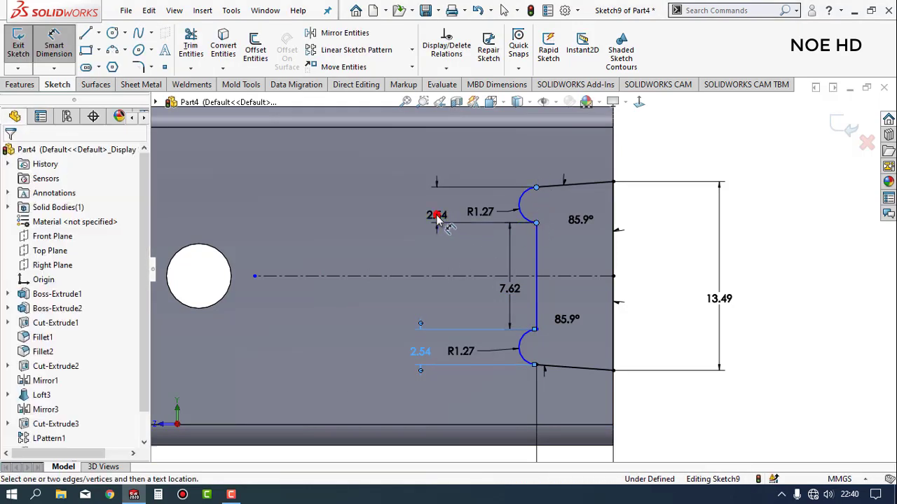
pyautogui.click(378, 198)
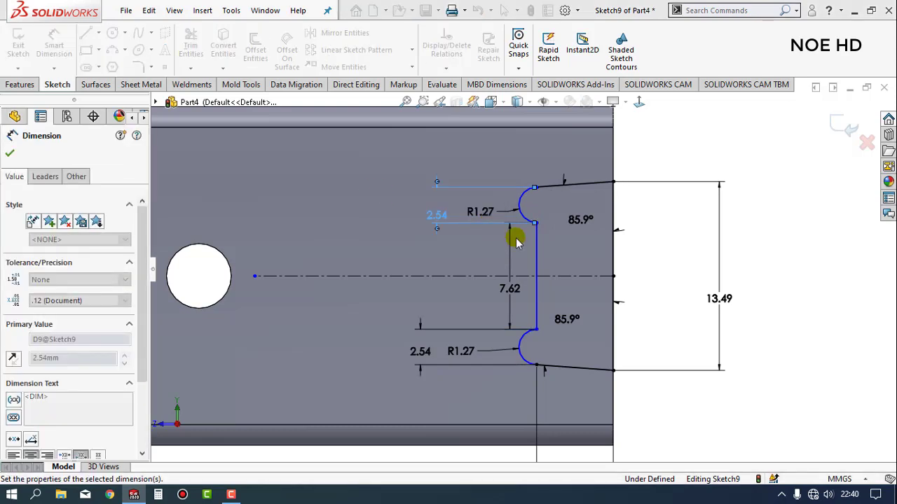
pyautogui.click(669, 263)
# Set a 6.35 mm offset from the upper notch corner to the centerline
pyautogui.click(56, 41)
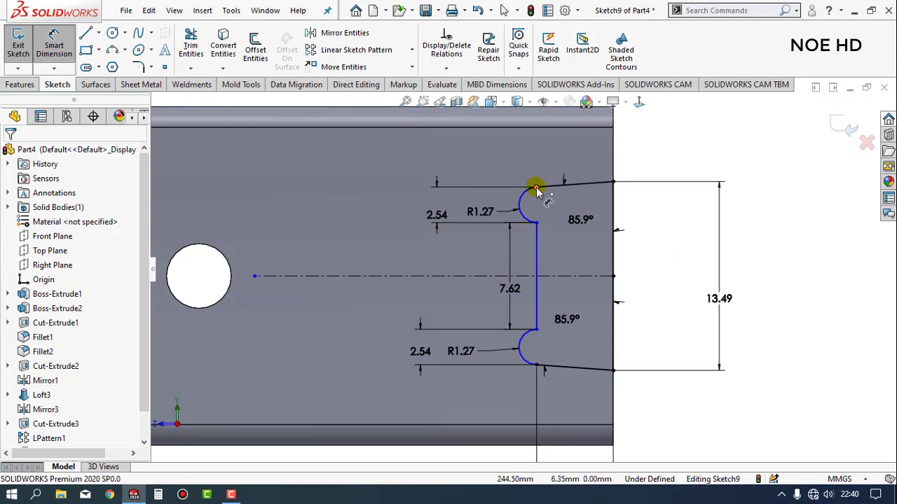
pyautogui.click(536, 189)
pyautogui.click(548, 275)
pyautogui.click(650, 238)
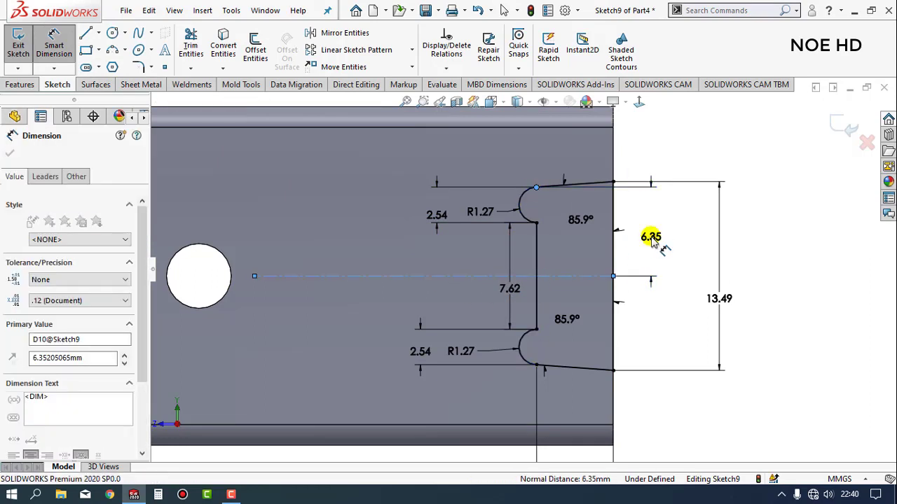
pyautogui.press('Return')
pyautogui.scroll(1, 697, 311)
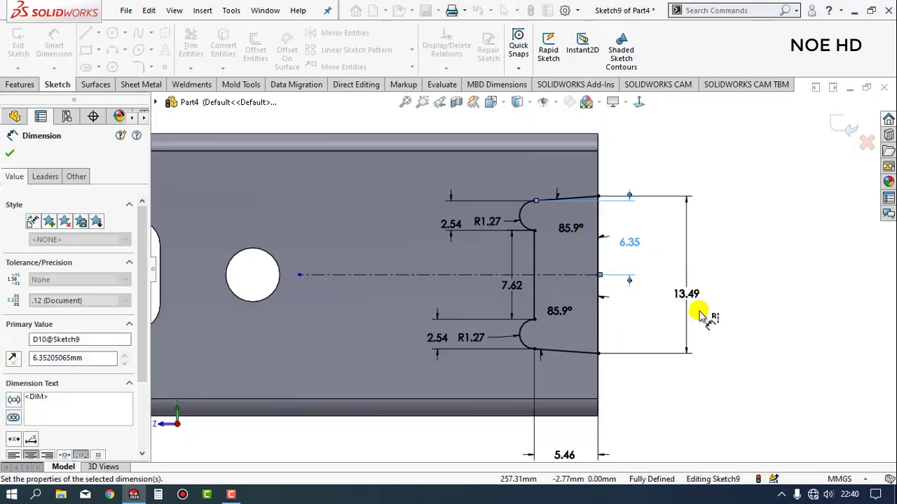
pyautogui.scroll(2, 550, 319)
pyautogui.scroll(1, 533, 312)
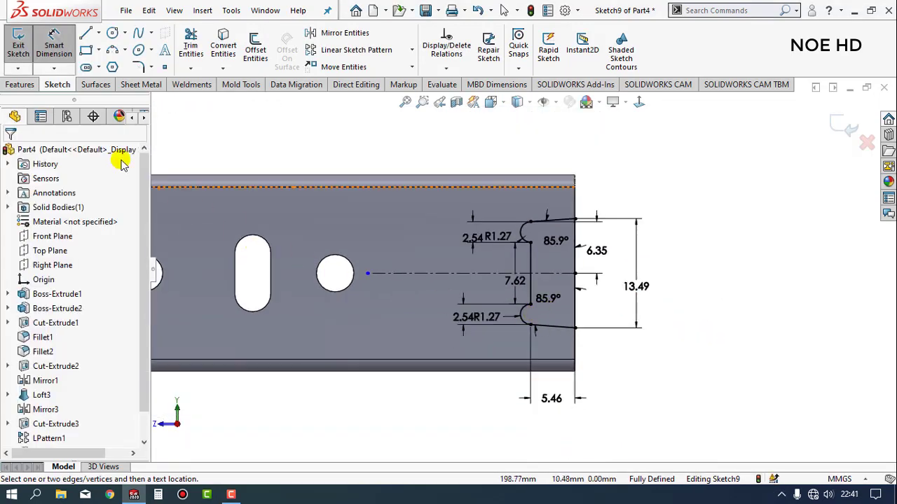
# Extrude-cut the rounded notch profile 5.08 mm into the rail's right end
pyautogui.click(19, 84)
pyautogui.click(196, 48)
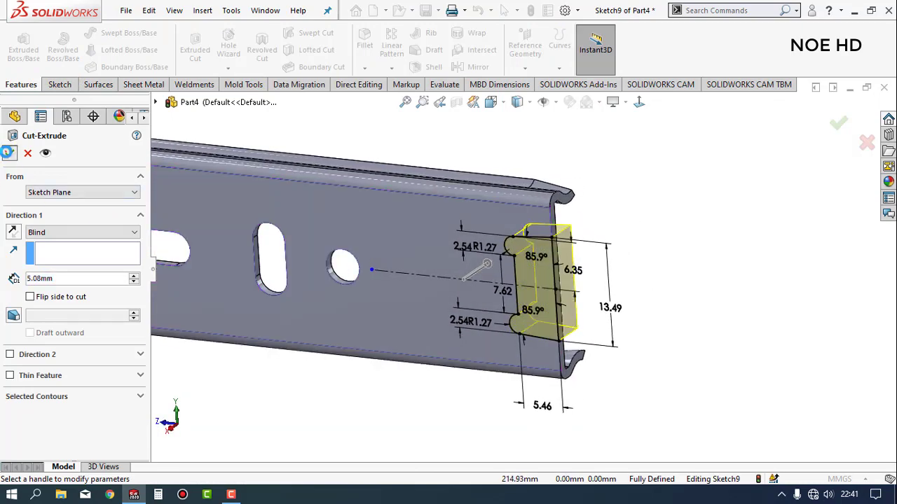
pyautogui.click(7, 153)
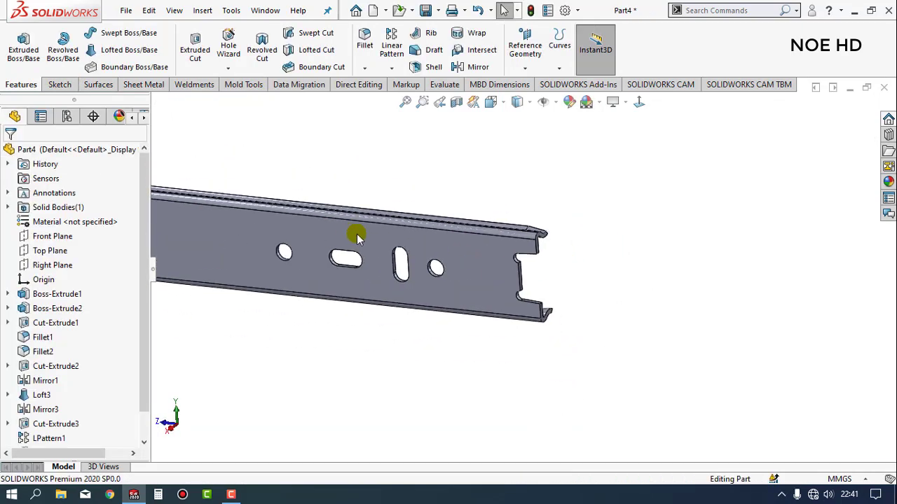
pyautogui.moveTo(357, 238)
pyautogui.mouseDown(button='middle')
pyautogui.moveTo(320, 243)
pyautogui.moveTo(329, 248)
pyautogui.moveTo(320, 250)
pyautogui.moveTo(418, 254)
pyautogui.moveTo(500, 220)
pyautogui.moveTo(524, 320)
pyautogui.moveTo(456, 260)
pyautogui.moveTo(573, 268)
pyautogui.mouseUp(button='middle')
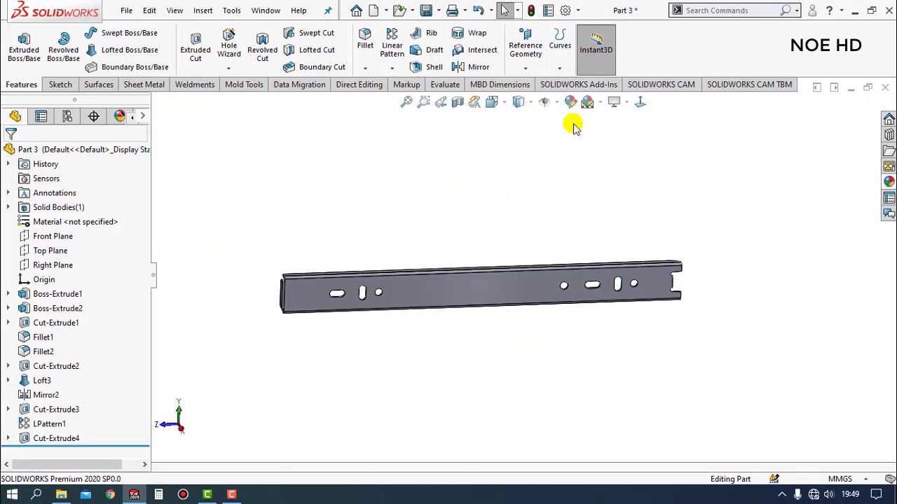
# Apply a black colour appearance to the entire rail part
pyautogui.click(569, 100)
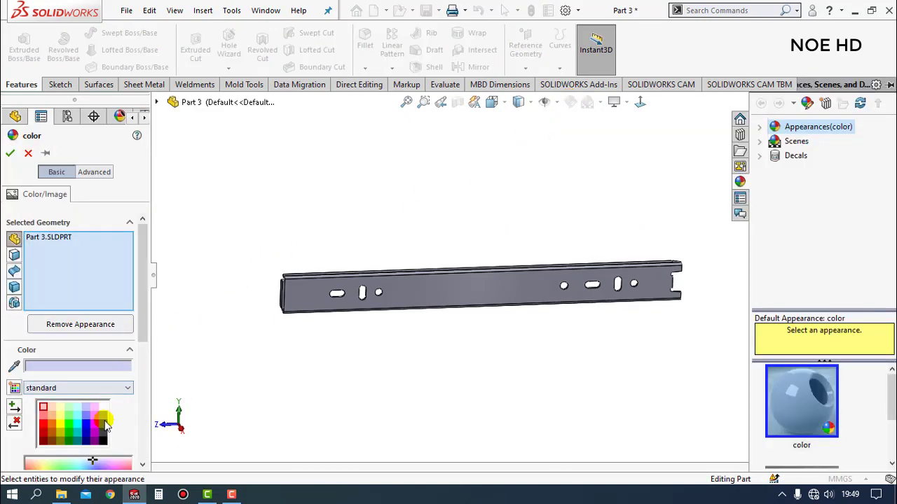
pyautogui.click(103, 434)
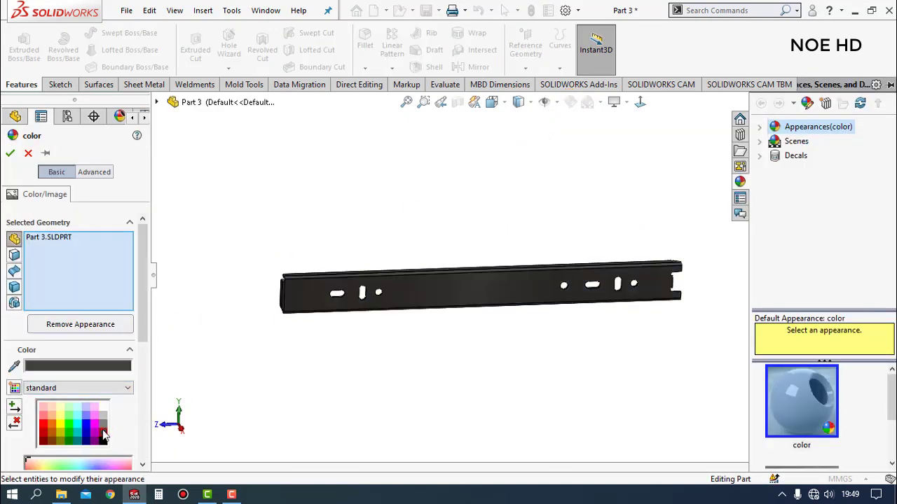
pyautogui.click(11, 154)
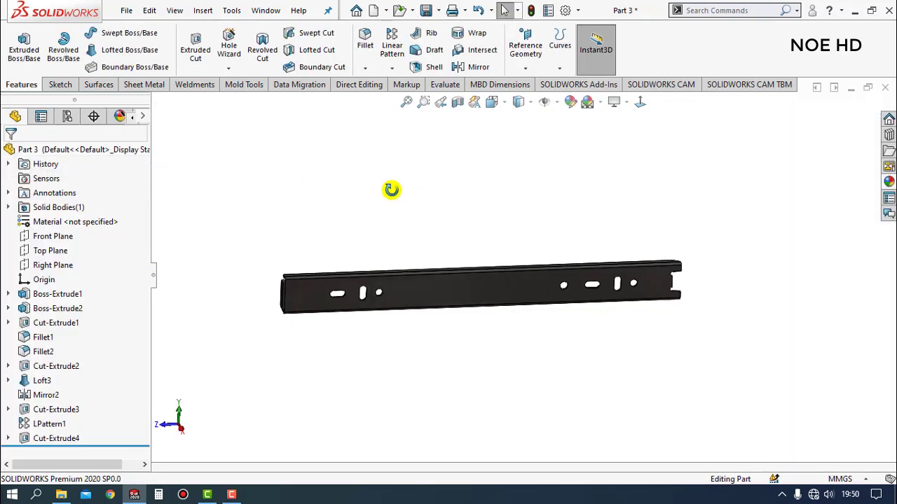
pyautogui.moveTo(391, 190)
pyautogui.mouseDown(button='middle')
pyautogui.moveTo(443, 273)
pyautogui.moveTo(469, 187)
pyautogui.moveTo(572, 202)
pyautogui.mouseUp(button='middle')
pyautogui.moveTo(548, 352)
pyautogui.mouseDown(button='middle')
pyautogui.moveTo(544, 294)
pyautogui.moveTo(546, 327)
pyautogui.moveTo(590, 293)
pyautogui.moveTo(626, 245)
pyautogui.moveTo(697, 310)
pyautogui.moveTo(651, 296)
pyautogui.moveTo(630, 233)
pyautogui.mouseUp(button='middle')
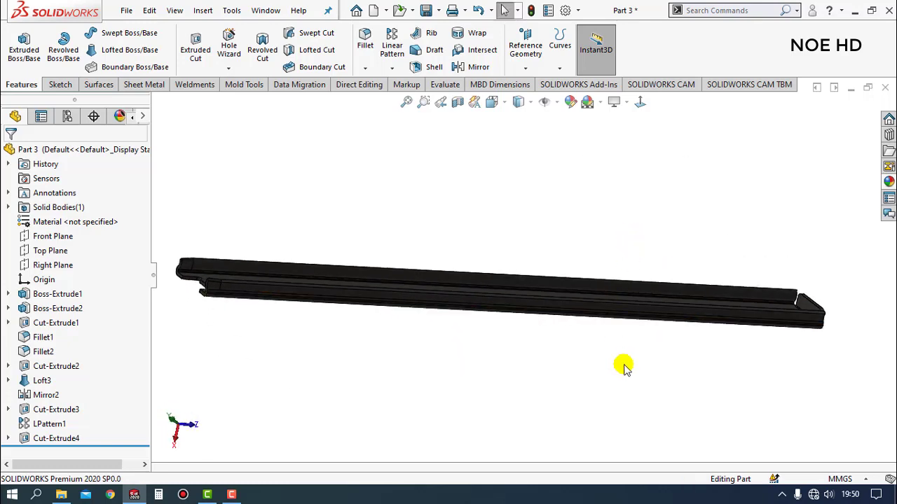
pyautogui.moveTo(625, 367); pyautogui.dragTo(596, 239, button='middle')
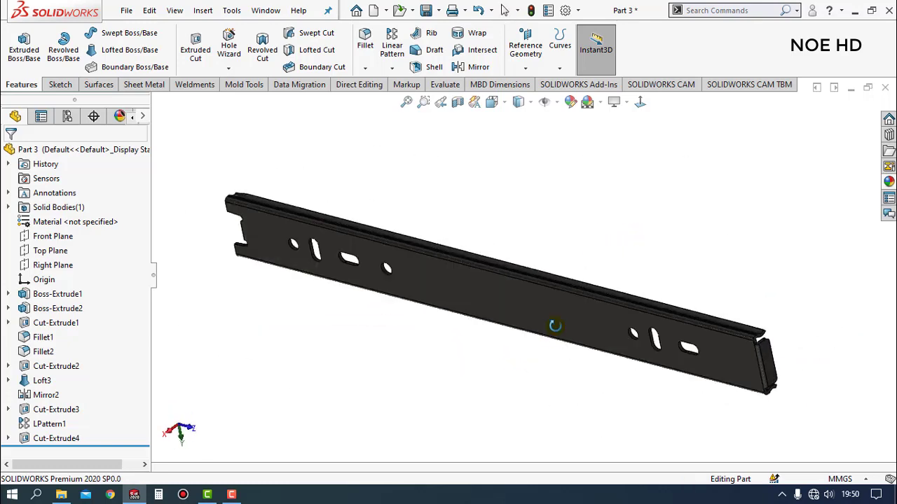